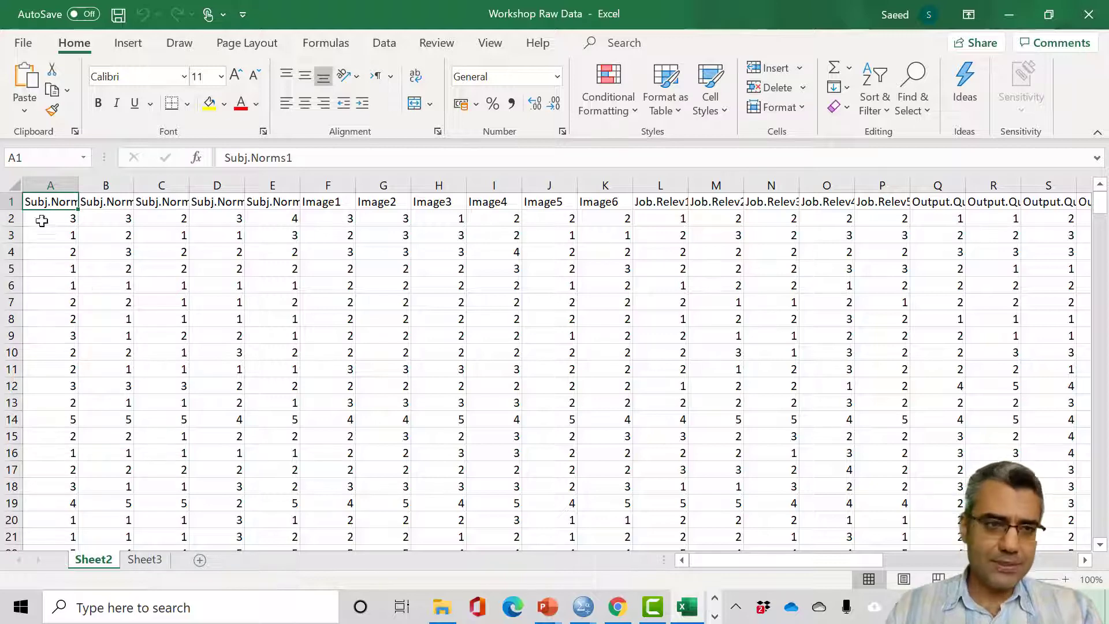
# Examine the questionnaire item columns in Sheet2, from Subj.Norms1 through Subj.Norms5 to Image1.
pyautogui.click(48, 184)
pyautogui.click(97, 185)
pyautogui.click(51, 185)
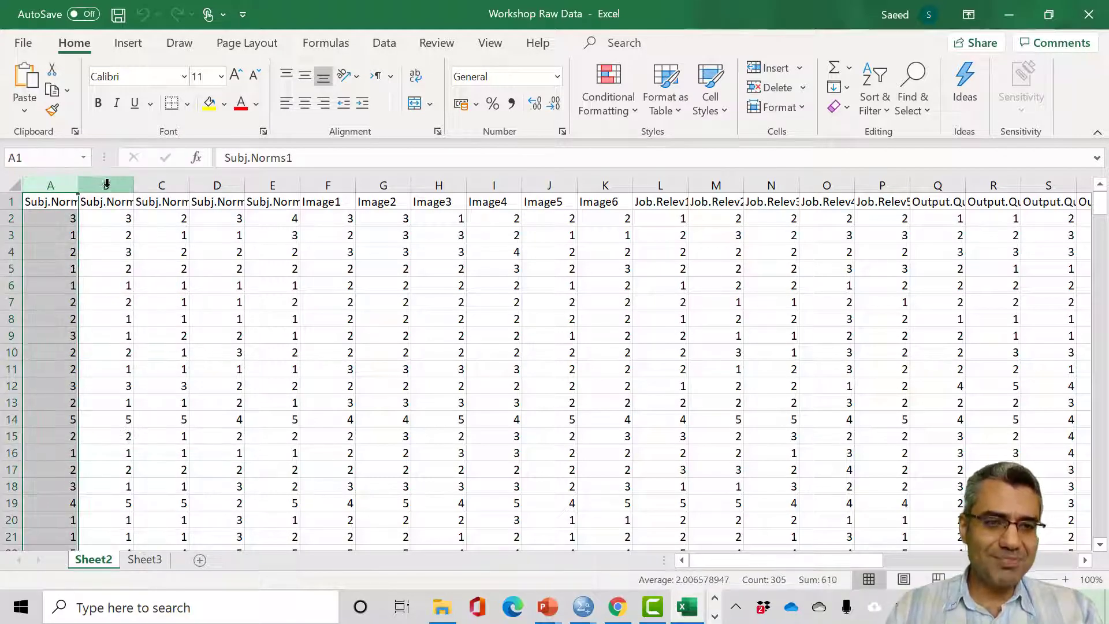
pyautogui.click(106, 185)
pyautogui.click(162, 185)
pyautogui.click(218, 185)
pyautogui.click(281, 185)
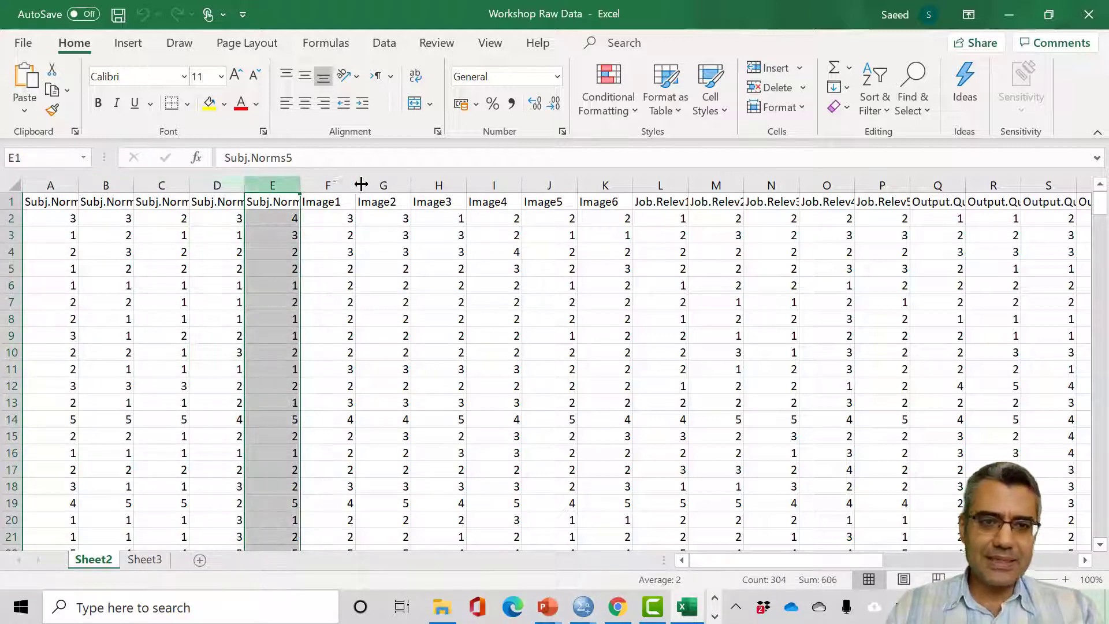
pyautogui.click(306, 185)
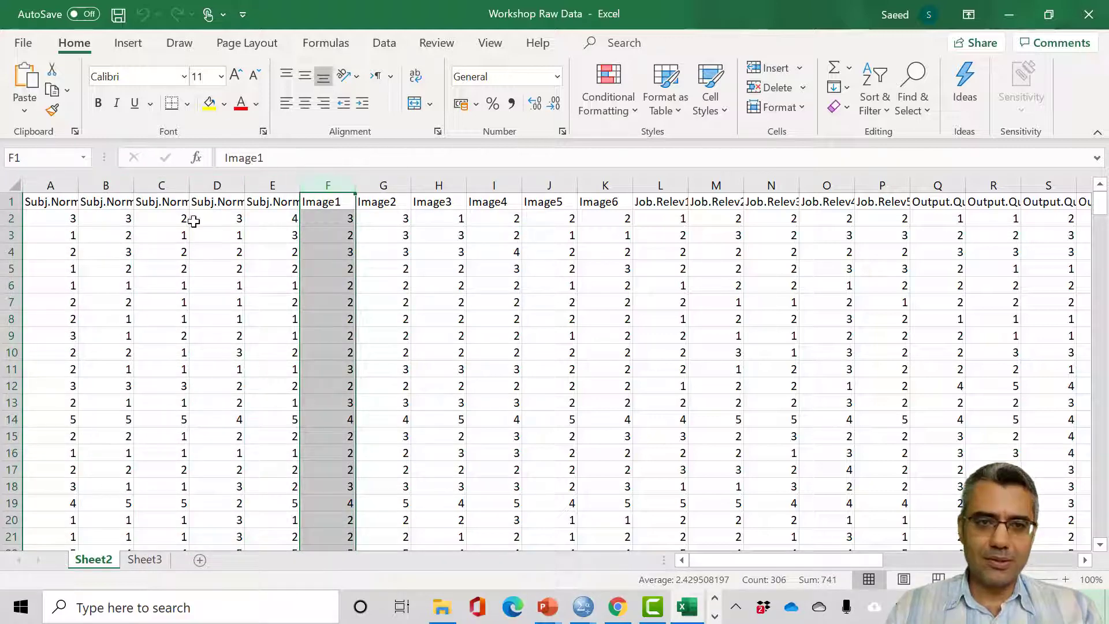
pyautogui.click(65, 203)
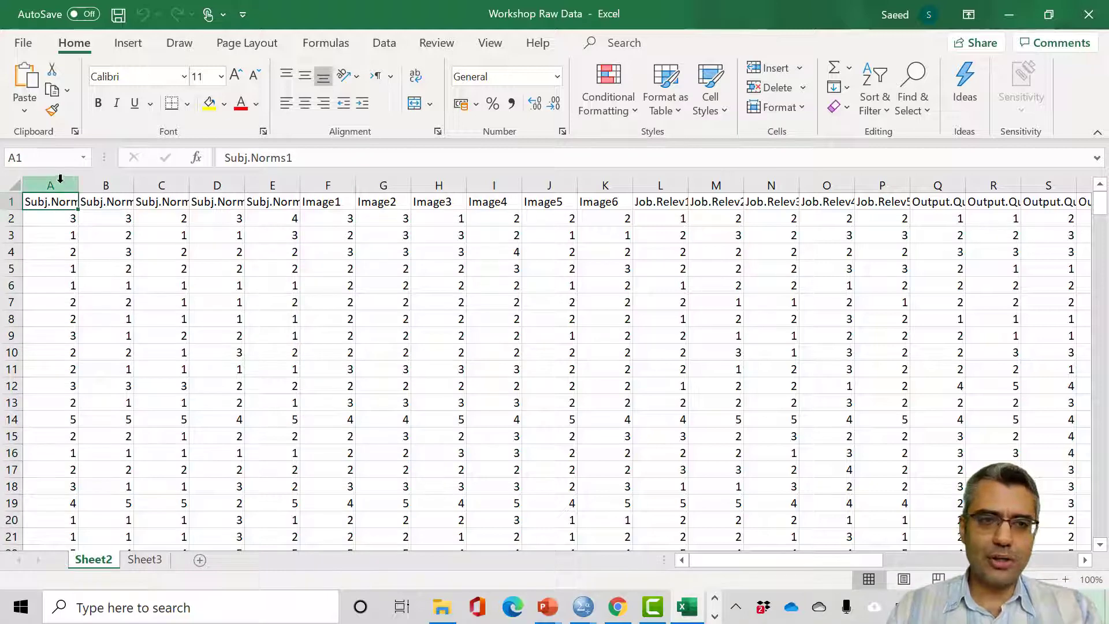
pyautogui.click(60, 182)
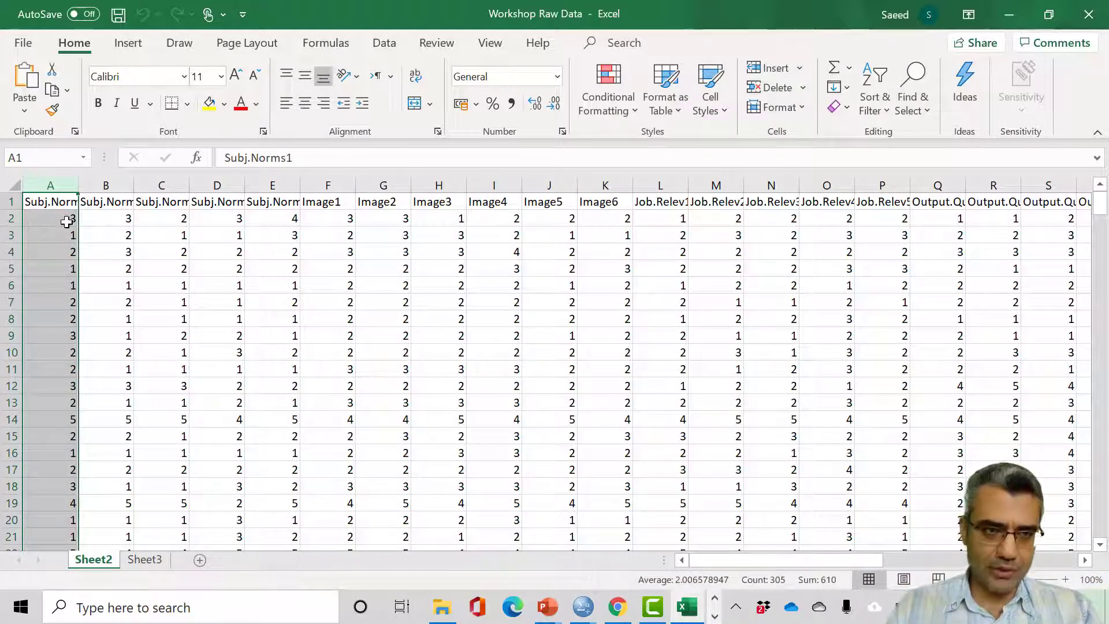
# Auto-fit the widths of columns A through I so their full header names fit.
pyautogui.click(46, 204)
pyautogui.moveTo(62, 180); pyautogui.dragTo(522, 181)
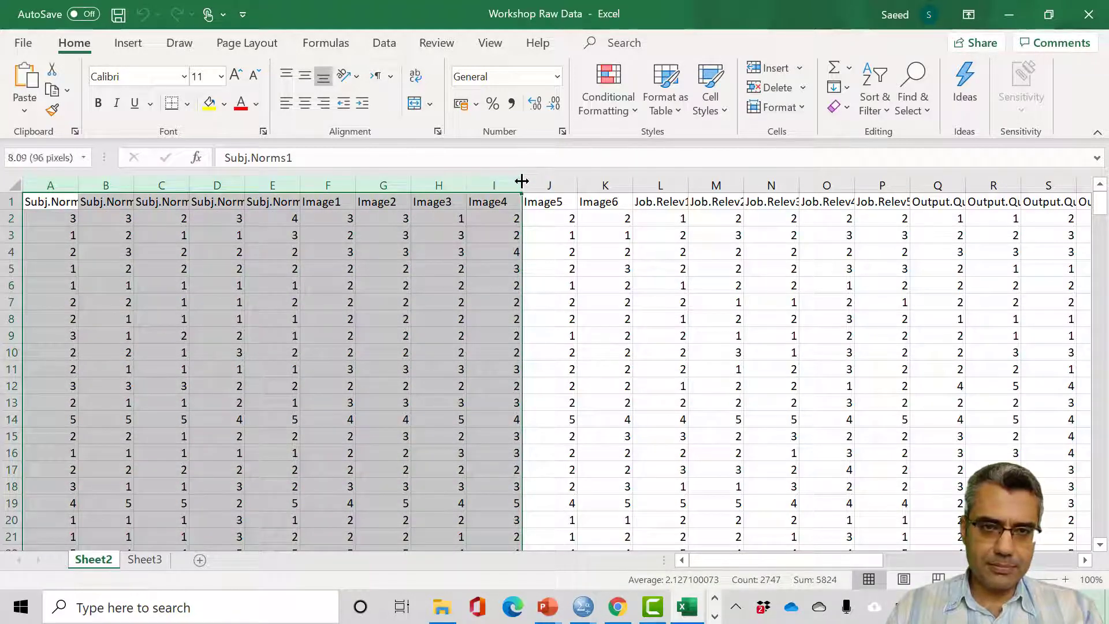
pyautogui.doubleClick(521, 182)
pyautogui.click(109, 237)
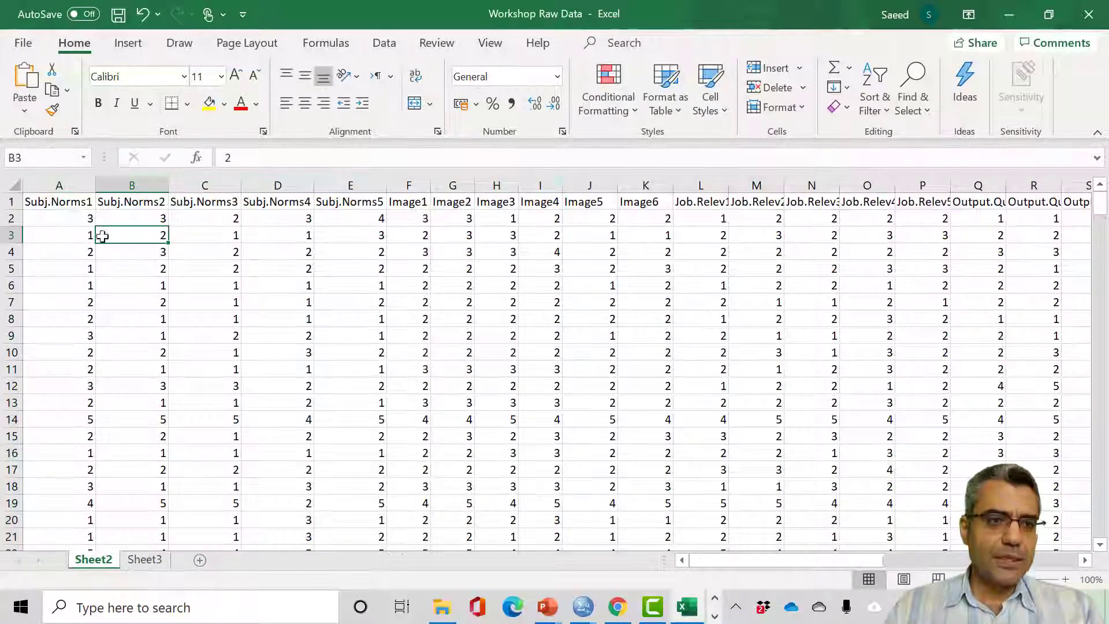
# Select the Subj.Norms1 data from its header down to the last record, and return to the header cell.
pyautogui.click(62, 201)
pyautogui.hotkey('ctrl', 'shift', 'Down')
pyautogui.click(62, 201)
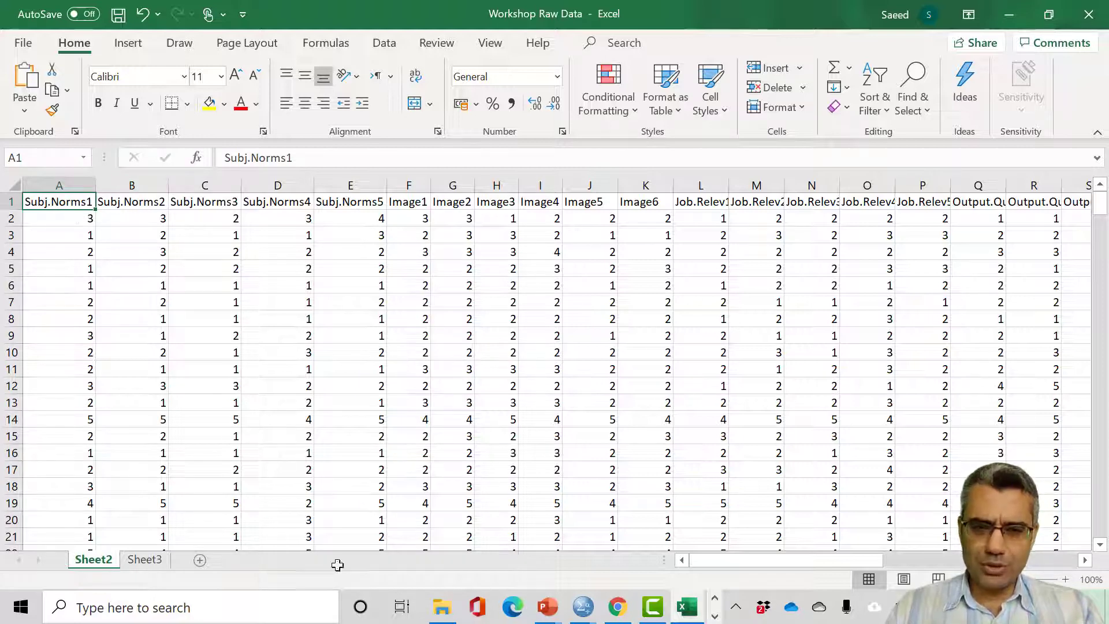
# Switch to the Structural Equation Modeling with AMOS presentation in PowerPoint and highlight the attitude and intention constructs in the research model.
pyautogui.moveTo(545, 606)
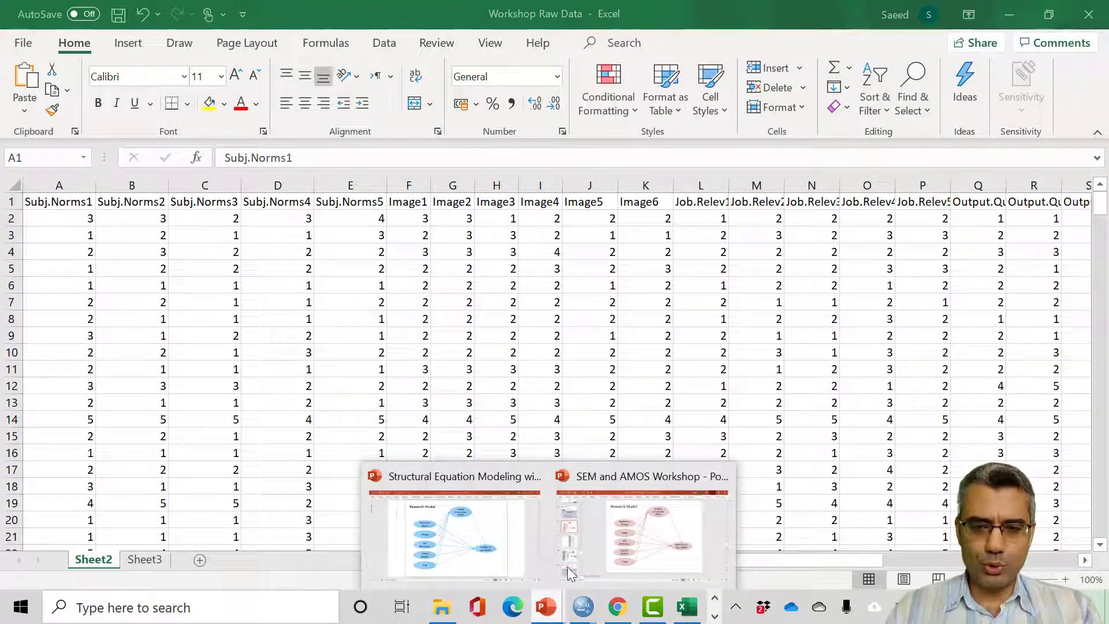
pyautogui.click(472, 532)
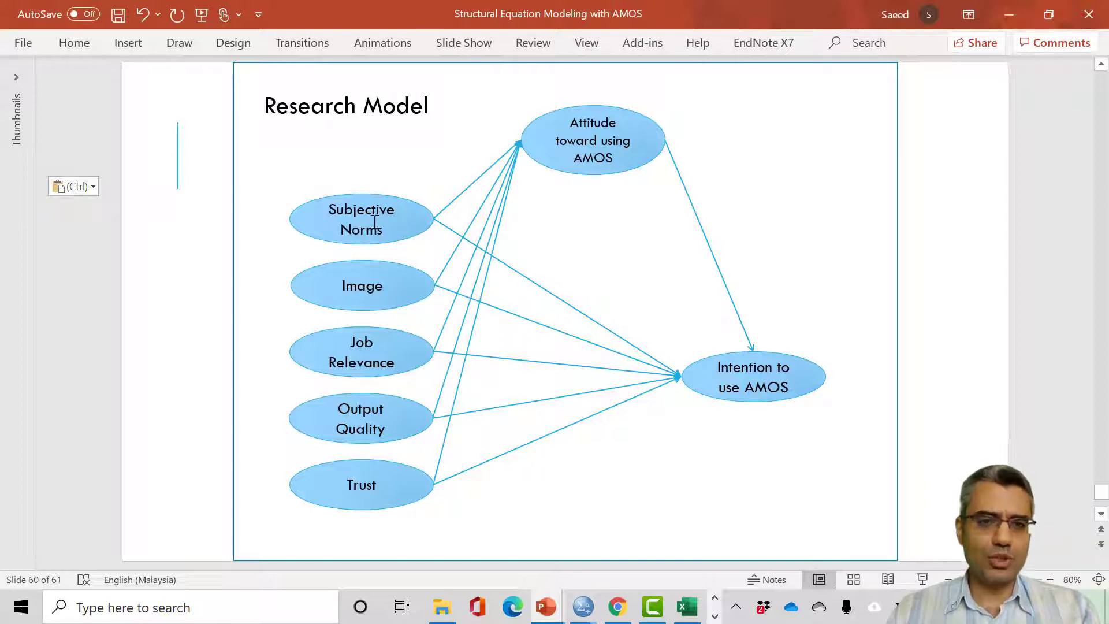
pyautogui.tripleClick(585, 127)
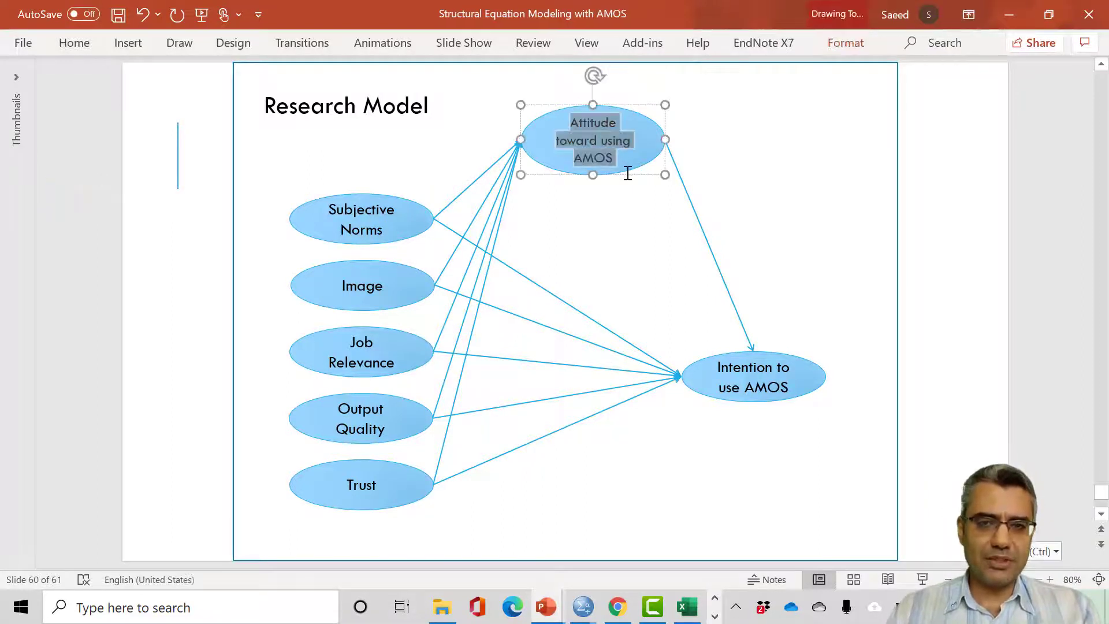
pyautogui.click(585, 140)
pyautogui.moveTo(730, 362); pyautogui.dragTo(774, 396)
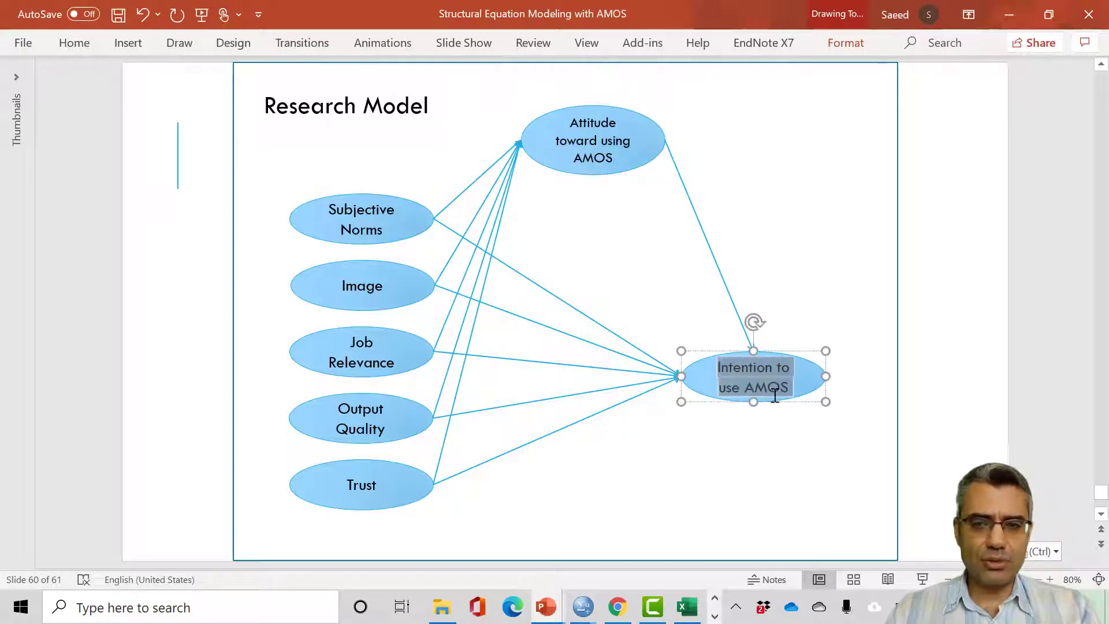
pyautogui.click(757, 388)
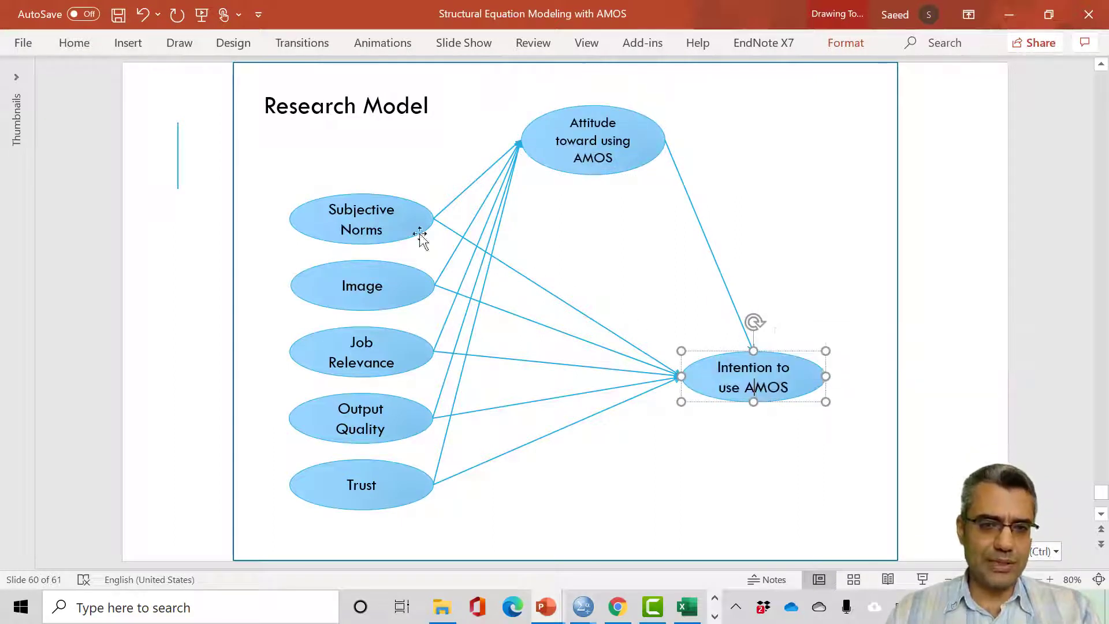
# Highlight the Image, Job Relevance, Output Quality and Trust constructs in the research model one after another.
pyautogui.doubleClick(351, 285)
pyautogui.click(386, 281)
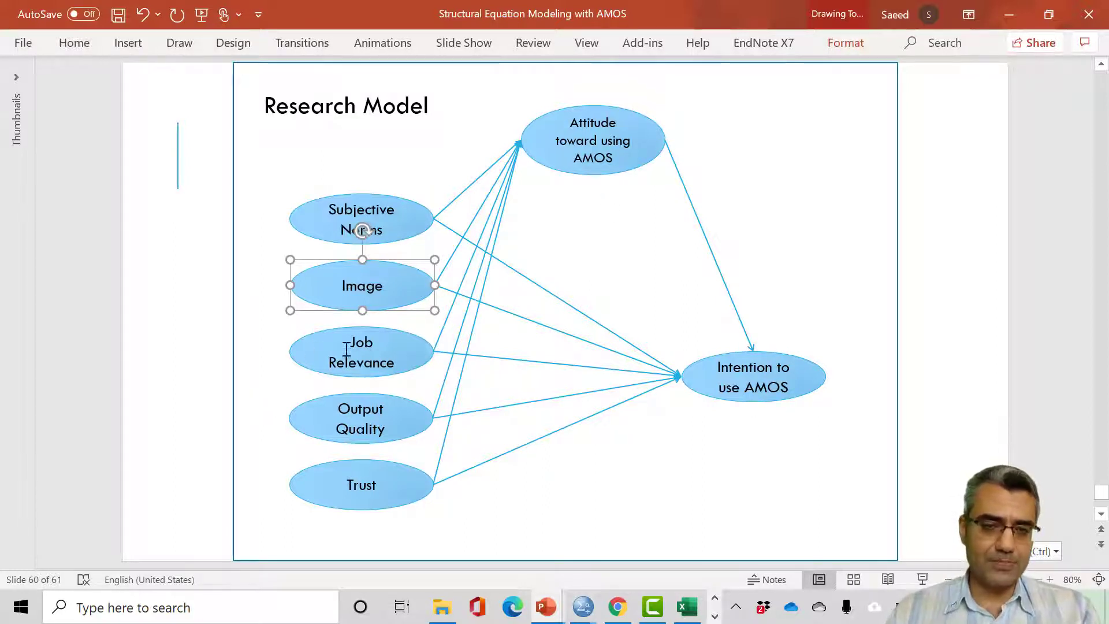
pyautogui.moveTo(353, 341); pyautogui.dragTo(394, 363)
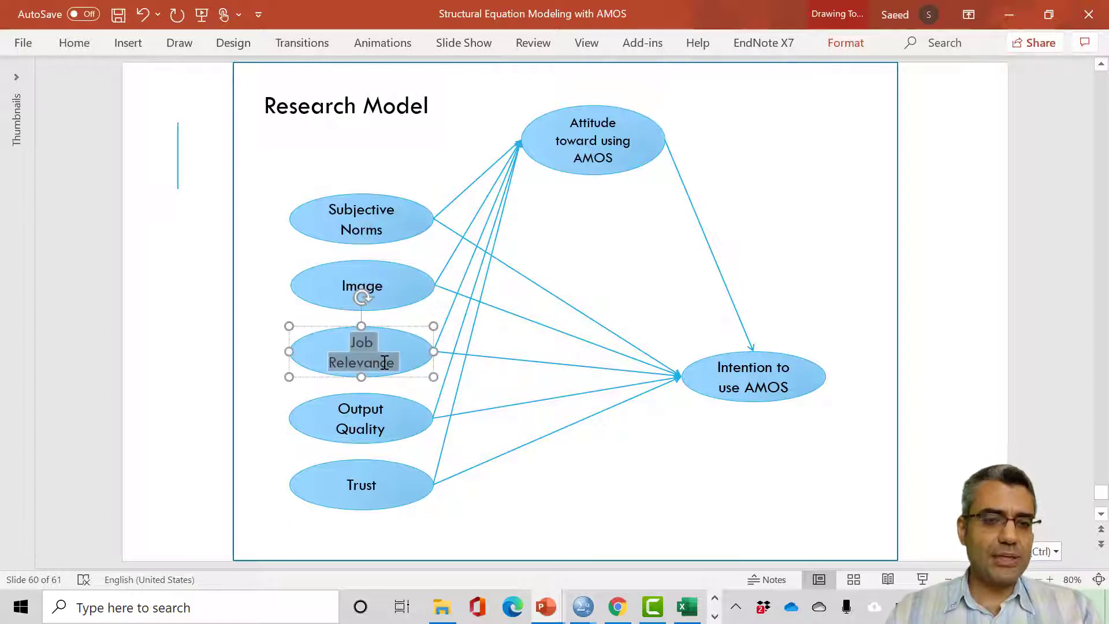
pyautogui.moveTo(340, 408); pyautogui.dragTo(381, 427)
pyautogui.click(365, 429)
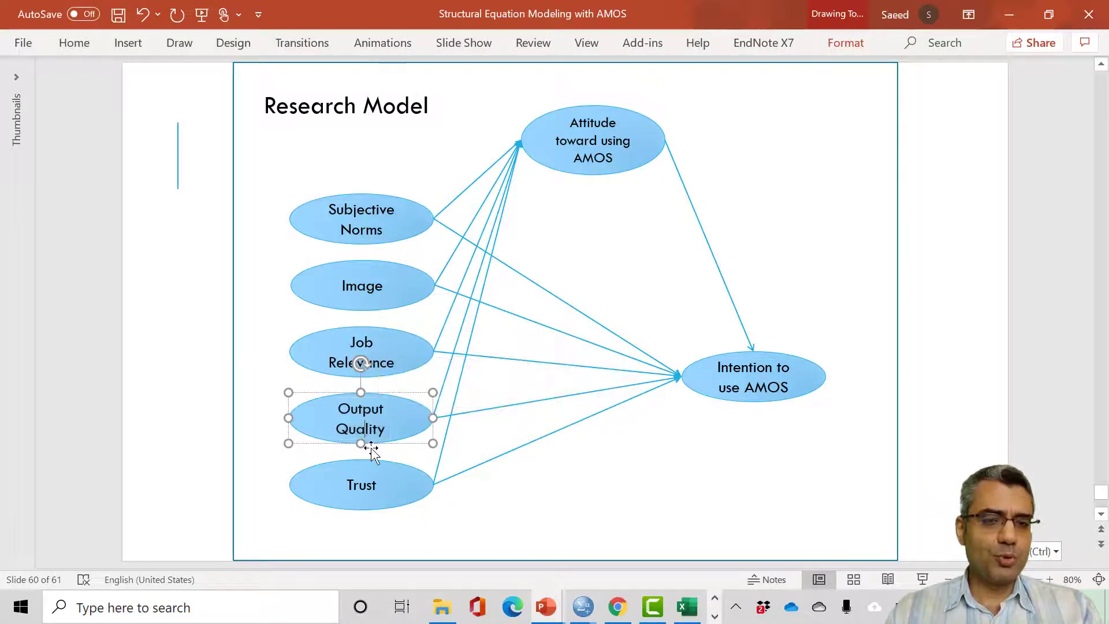
pyautogui.doubleClick(356, 484)
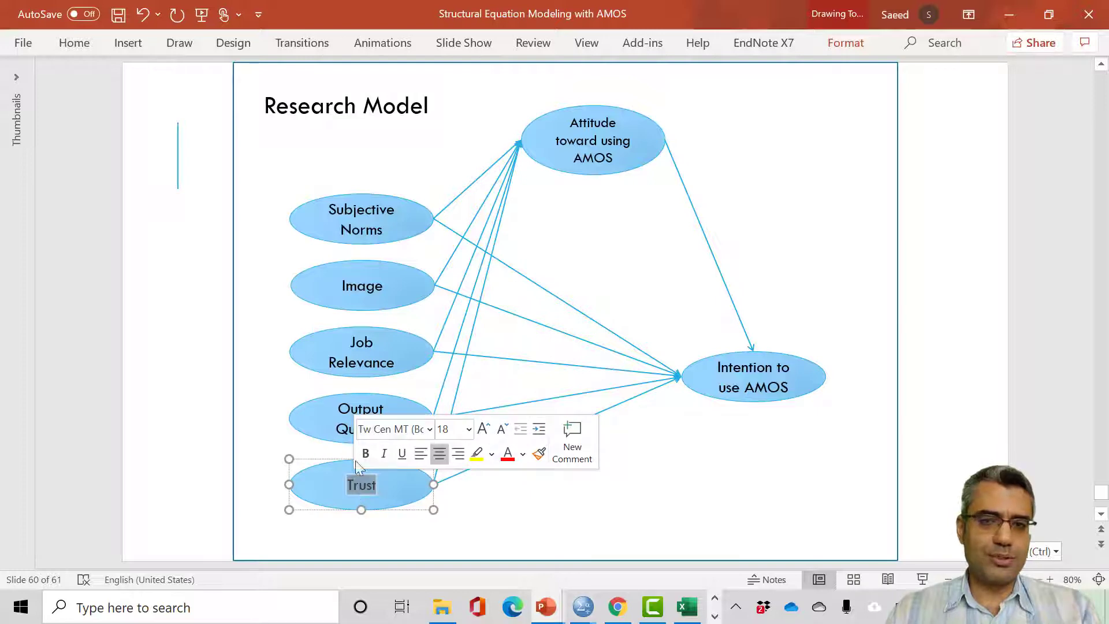
pyautogui.click(931, 224)
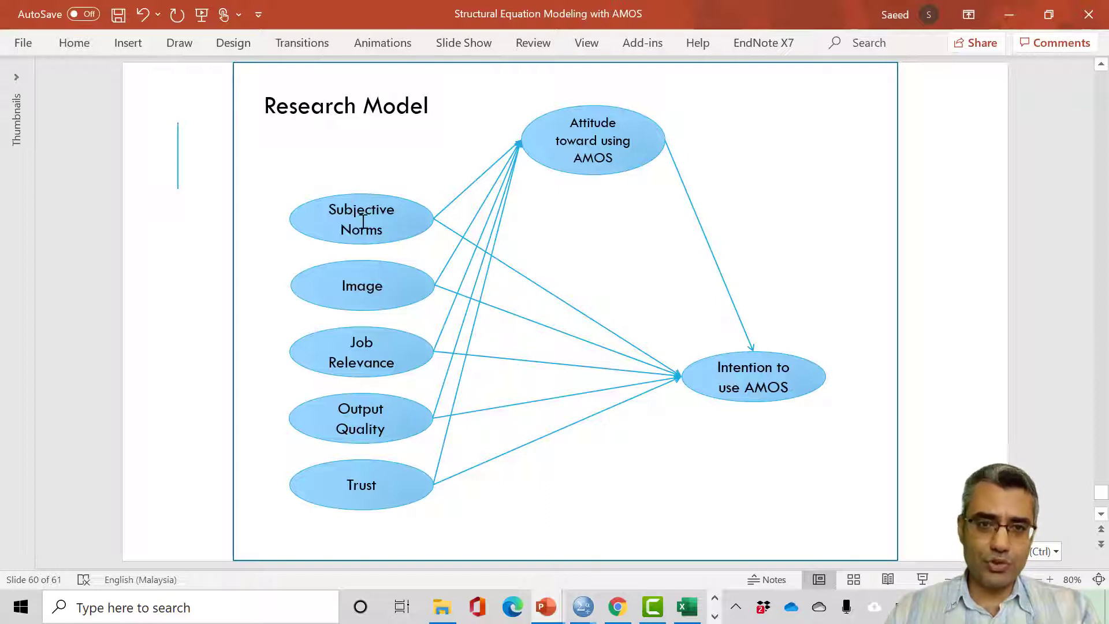
# Highlight the Subjective Norms construct and the Image construct in the research model.
pyautogui.tripleClick(342, 207)
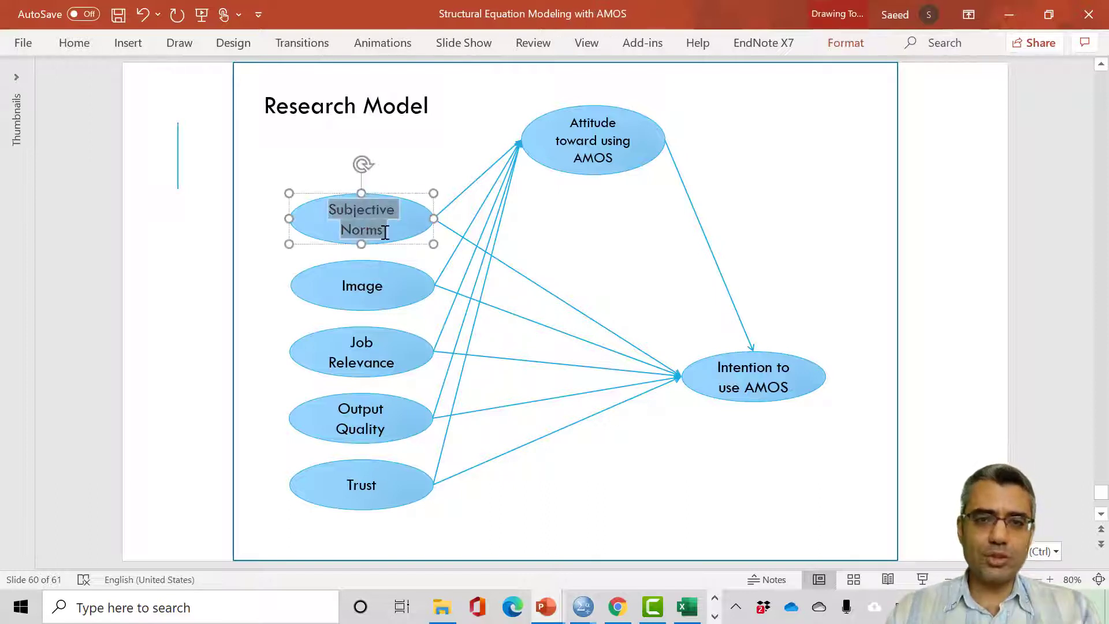
pyautogui.click(345, 209)
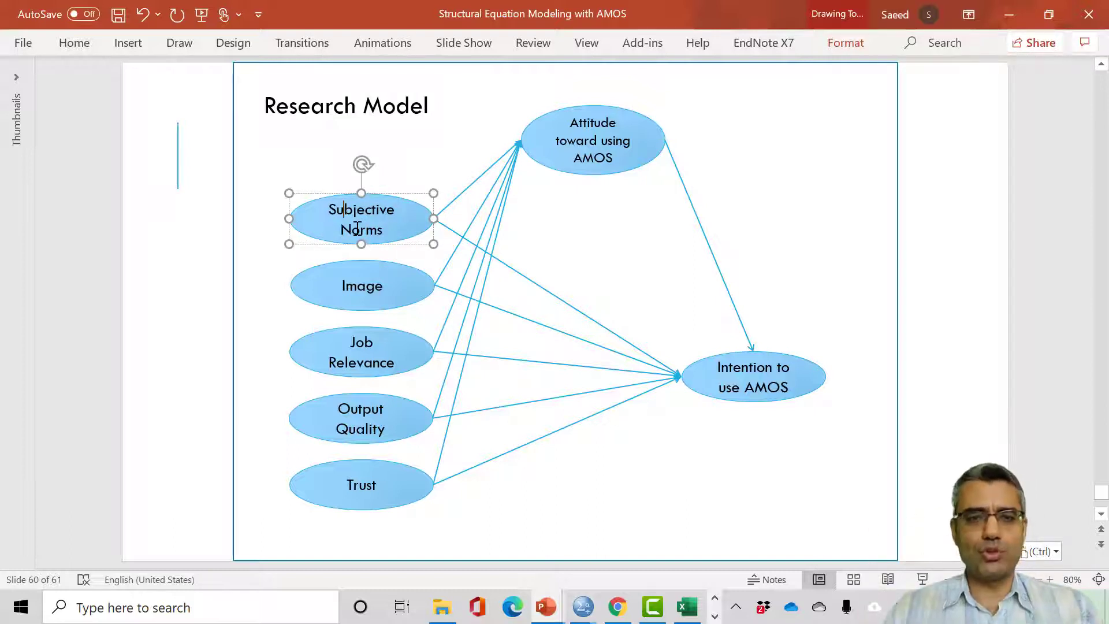
pyautogui.doubleClick(366, 293)
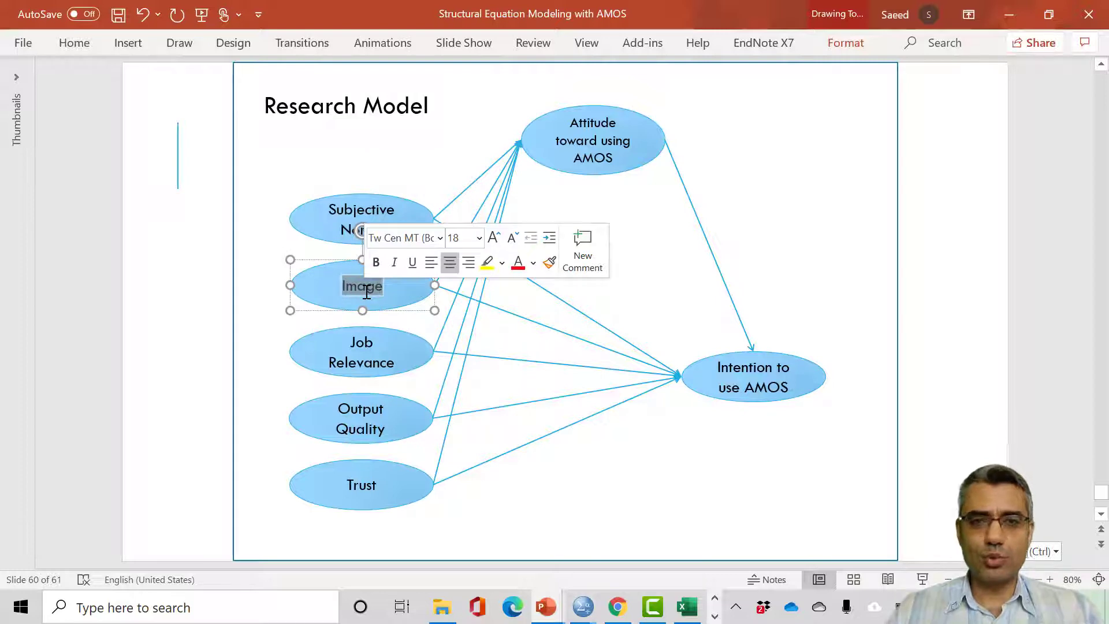
pyautogui.click(366, 293)
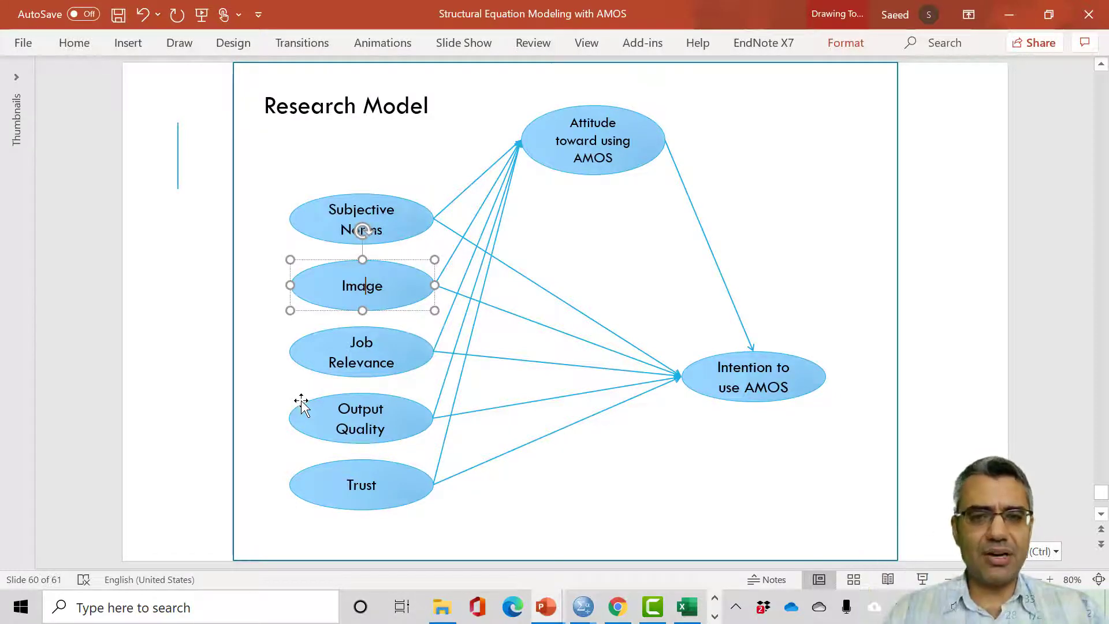
# Switch back to the Workshop Raw Data workbook in Excel and select the five Subj.Norms item columns, A through E.
pyautogui.hotkey('alt', 'Tab')
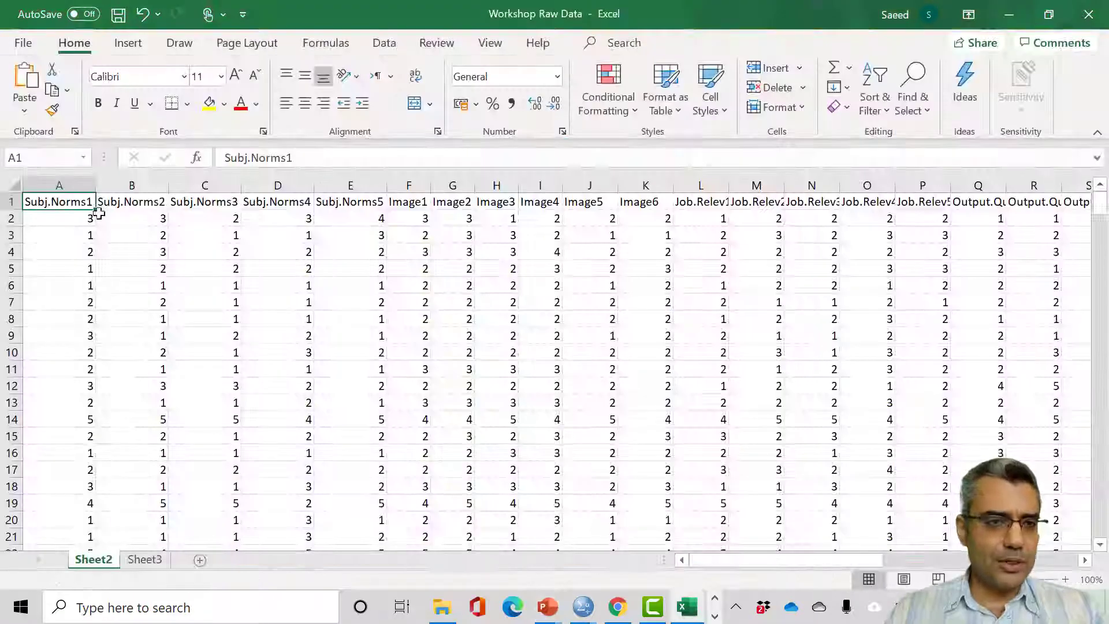
pyautogui.click(64, 185)
pyautogui.click(139, 185)
pyautogui.click(199, 186)
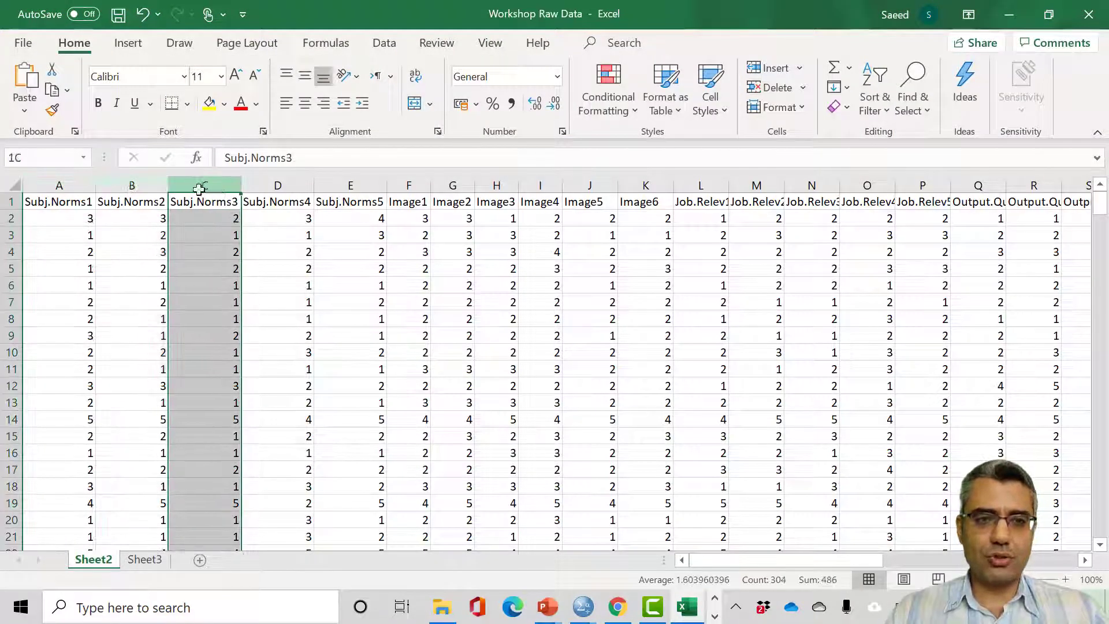
pyautogui.moveTo(81, 202); pyautogui.dragTo(364, 209)
pyautogui.moveTo(67, 181); pyautogui.dragTo(359, 182)
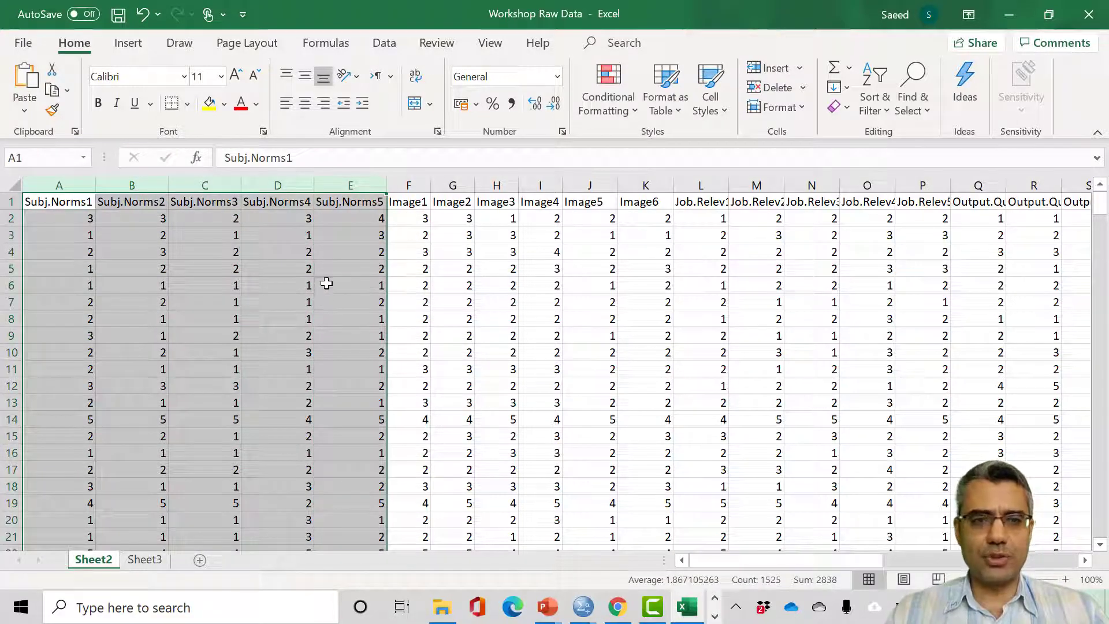
# Select the six Image item columns, F through K, Image1 to Image6.
pyautogui.click(416, 180)
pyautogui.moveTo(415, 181); pyautogui.dragTo(594, 182)
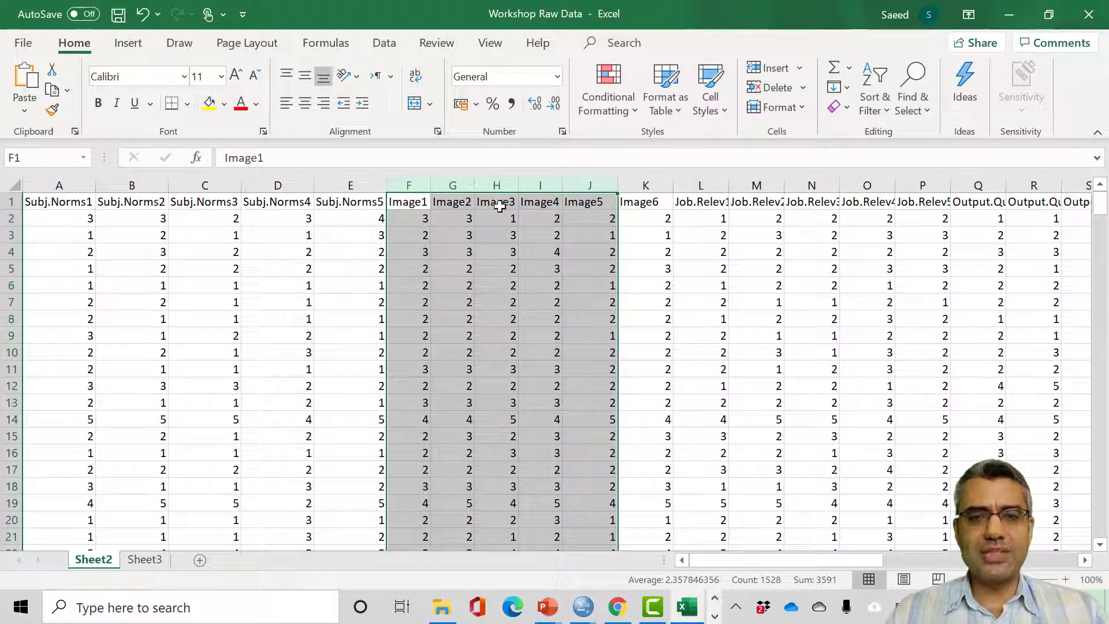
pyautogui.moveTo(405, 184); pyautogui.dragTo(644, 193)
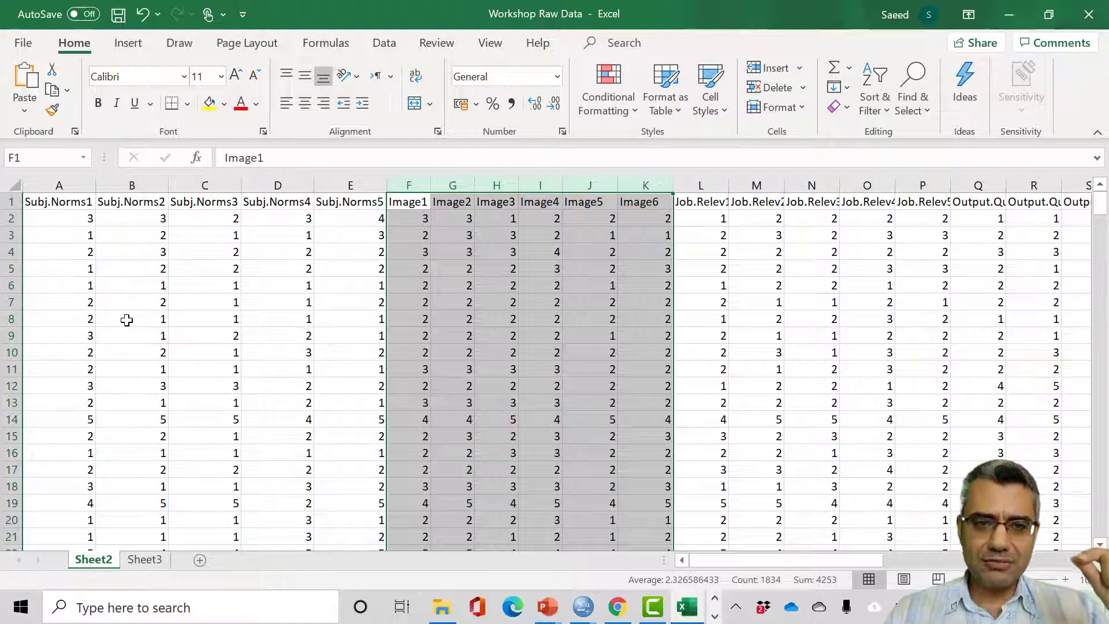
# Examine the respondent records in rows 2 to 4, including the first respondent's answers to Subj.Norms1 through Subj.Norms4.
pyautogui.moveTo(747, 560); pyautogui.dragTo(447, 575)
pyautogui.click(64, 222)
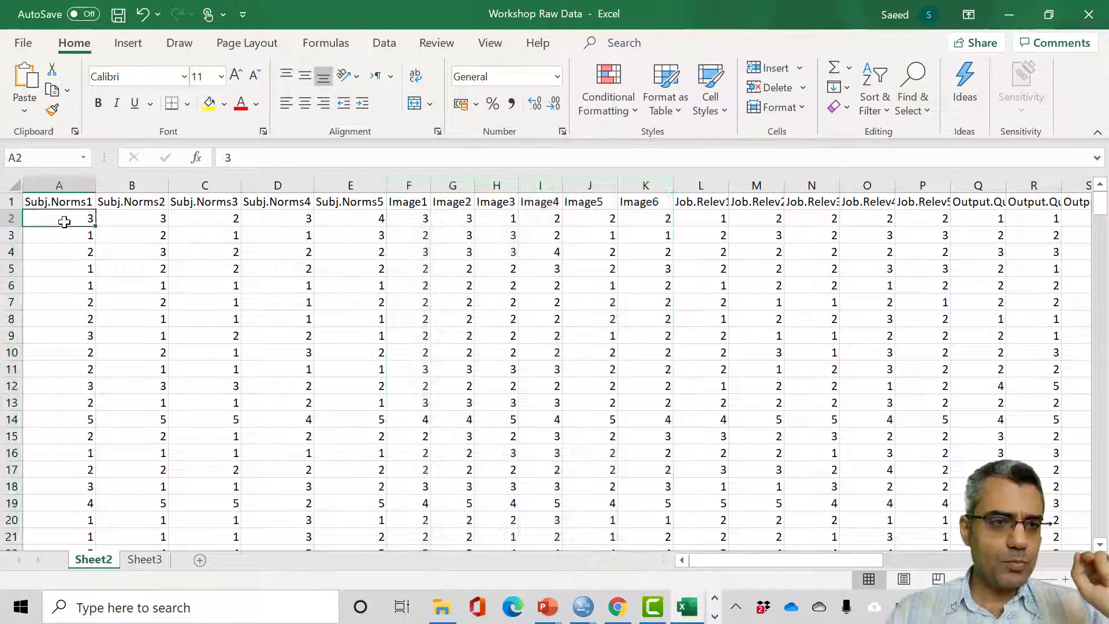
pyautogui.click(7, 218)
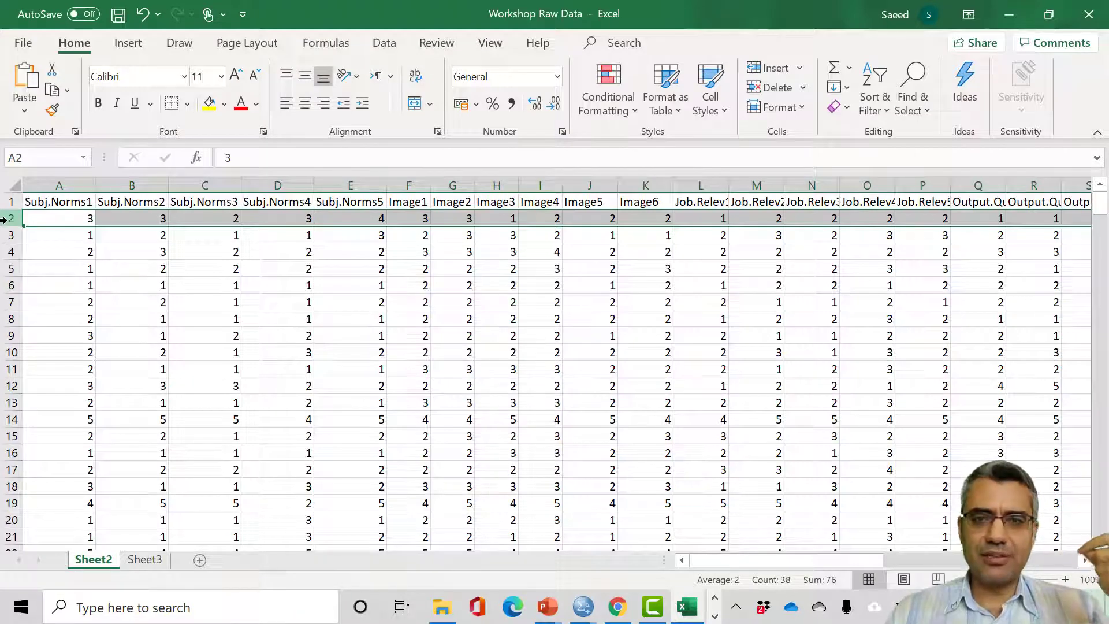
pyautogui.click(64, 220)
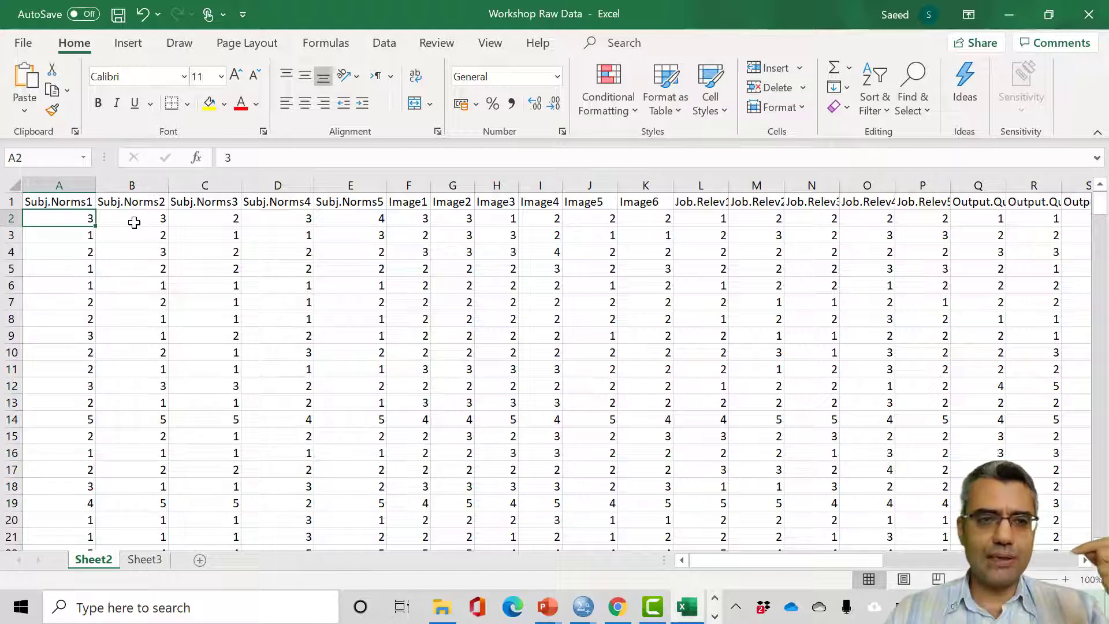
pyautogui.click(132, 218)
pyautogui.click(217, 216)
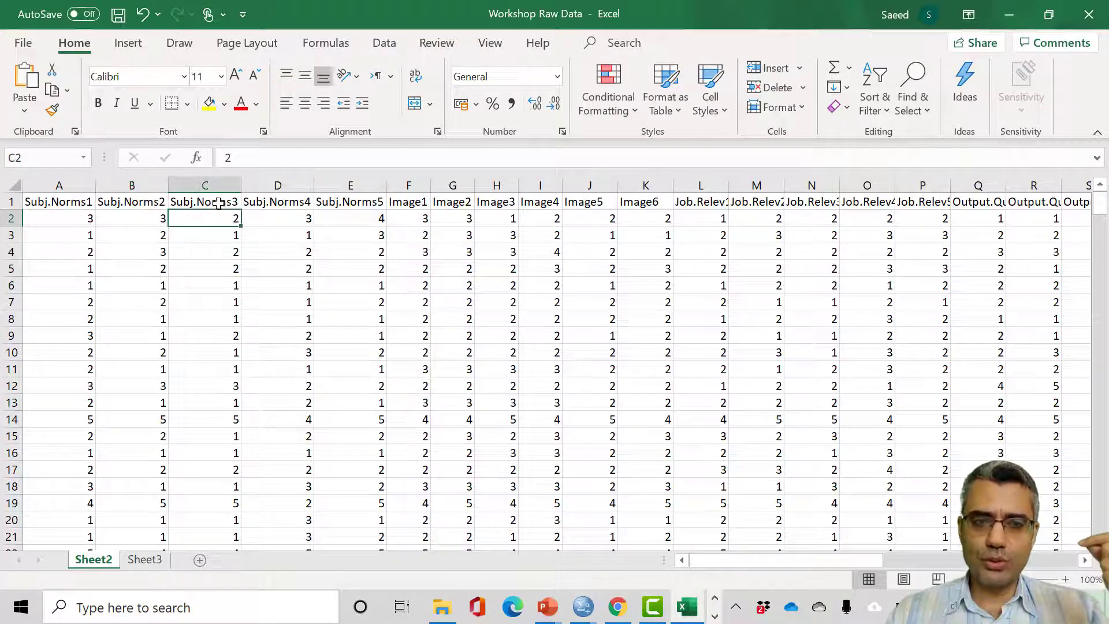
pyautogui.click(277, 216)
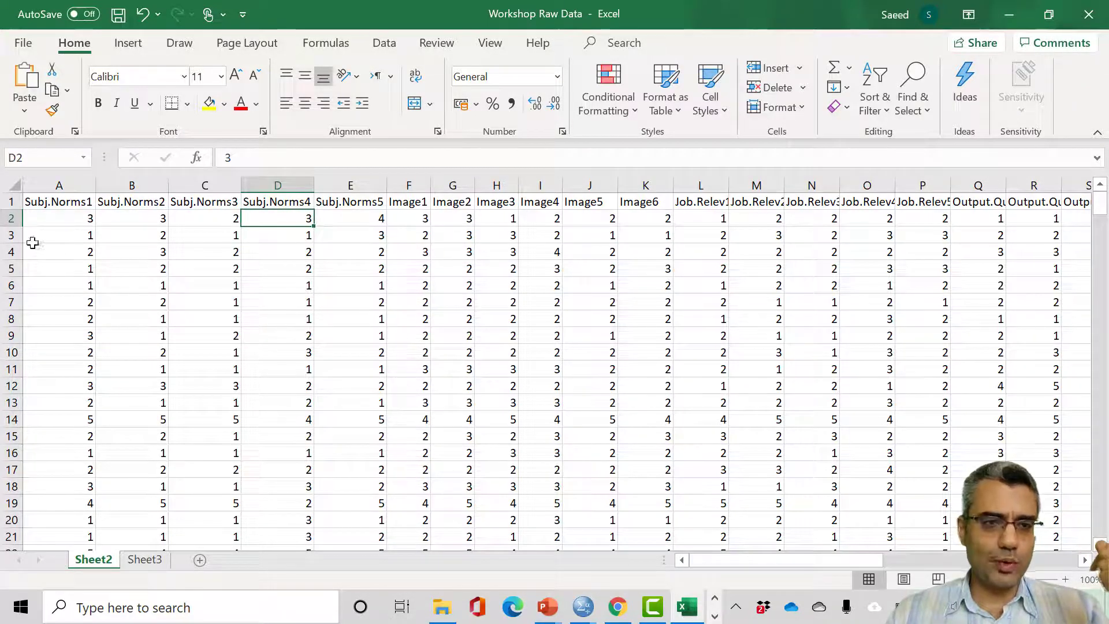
pyautogui.click(11, 236)
pyautogui.click(12, 256)
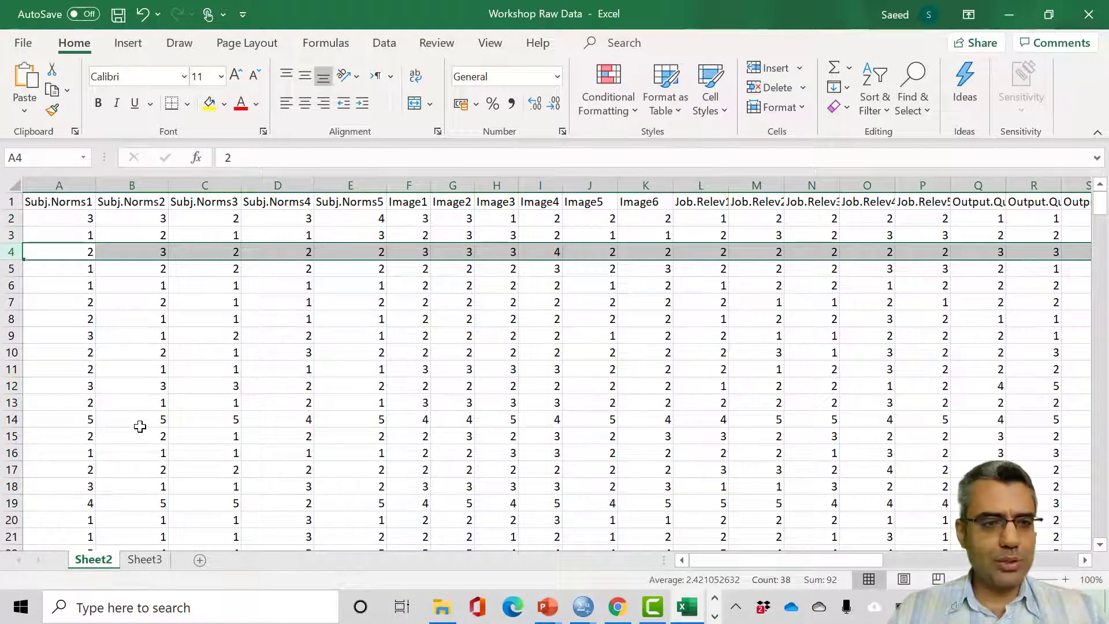
# Go to the last respondent record at the end of the data in column A.
pyautogui.hotkey('ctrl', 'Down')
pyautogui.press('Down')
pyautogui.press('Down')
pyautogui.hotkey('ctrl', 'Down')
pyautogui.press('Down')
pyautogui.press('Down')
pyautogui.press('Up')
pyautogui.press('Up')
pyautogui.press('Up')
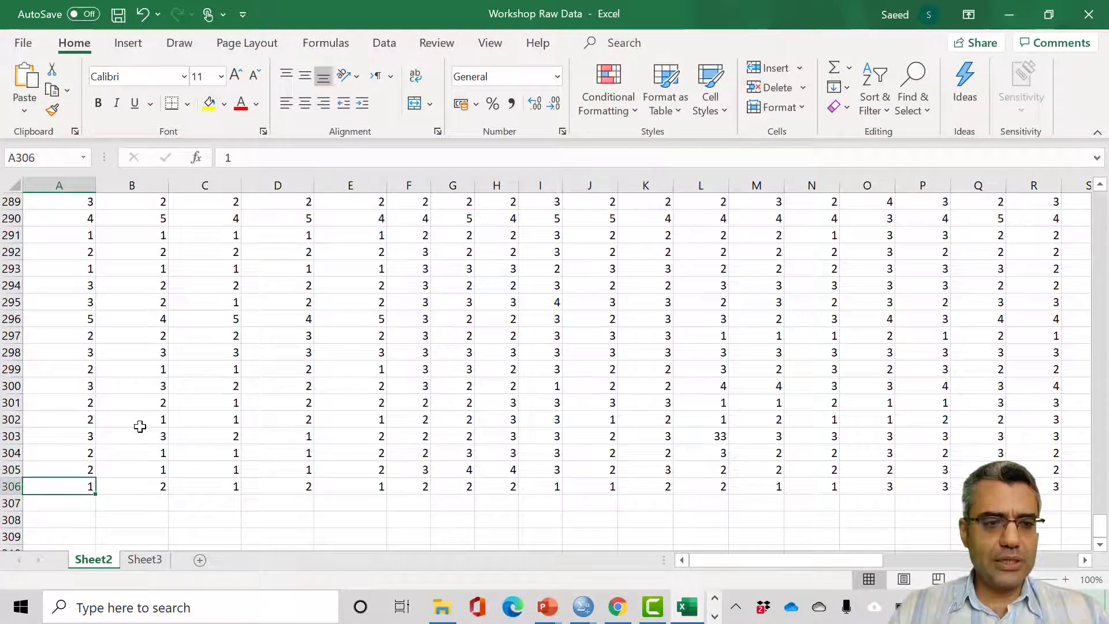
pyautogui.press('Down')
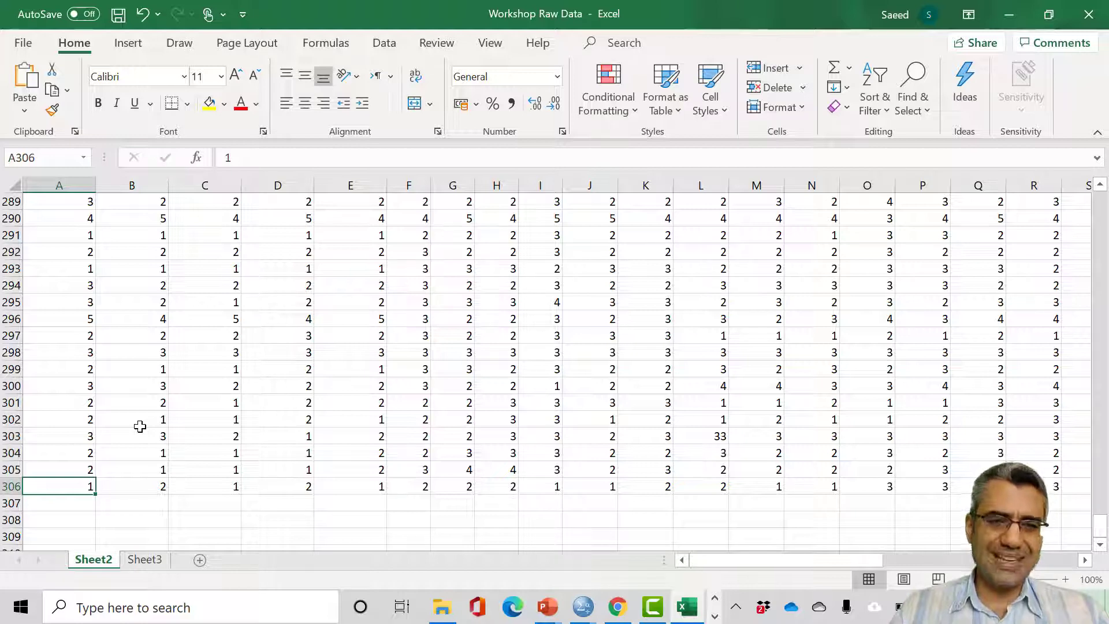
# Return from the last respondent record to the header row and go to the Subj.Norms1 heading in A1.
pyautogui.press('Right')
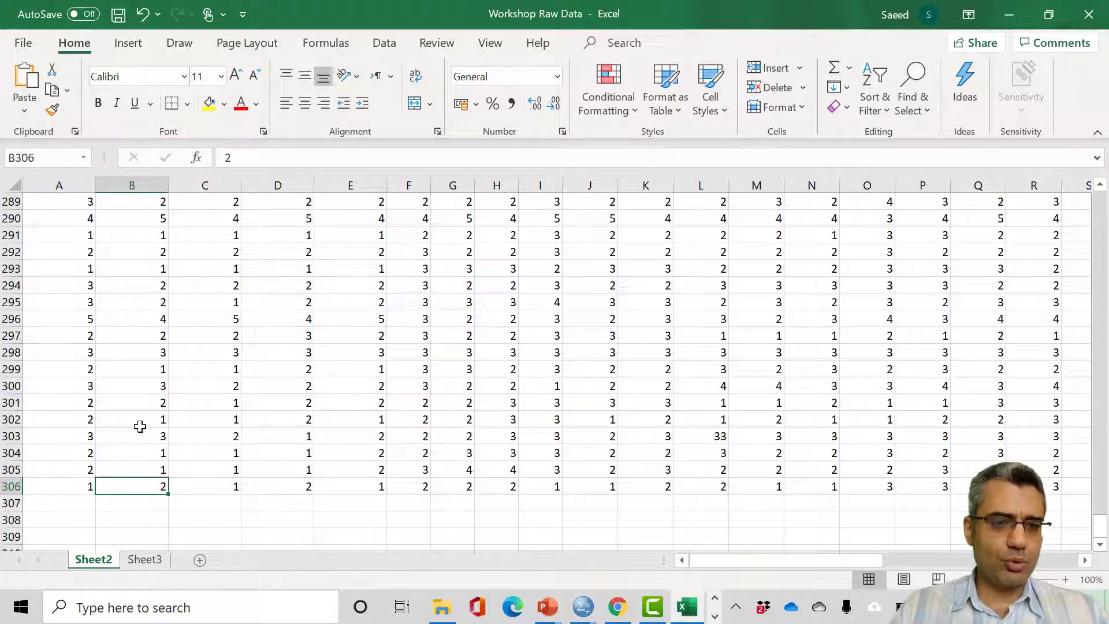
pyautogui.hotkey('ctrl', 'Up')
pyautogui.press('Left')
pyautogui.press('Right')
pyautogui.press('Right')
pyautogui.press('Right')
pyautogui.press('Left')
pyautogui.press('Left')
pyautogui.press('Left')
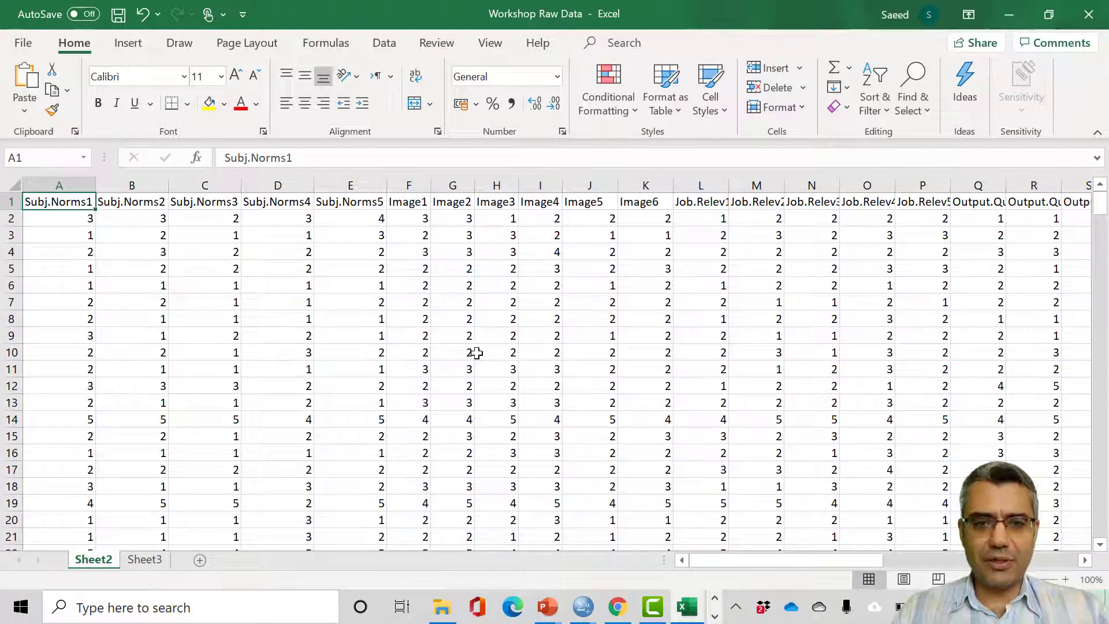
# Try entering 33 as the first respondent's Subj.Norms2 answer in B2, and undo the entry.
pyautogui.click(153, 219)
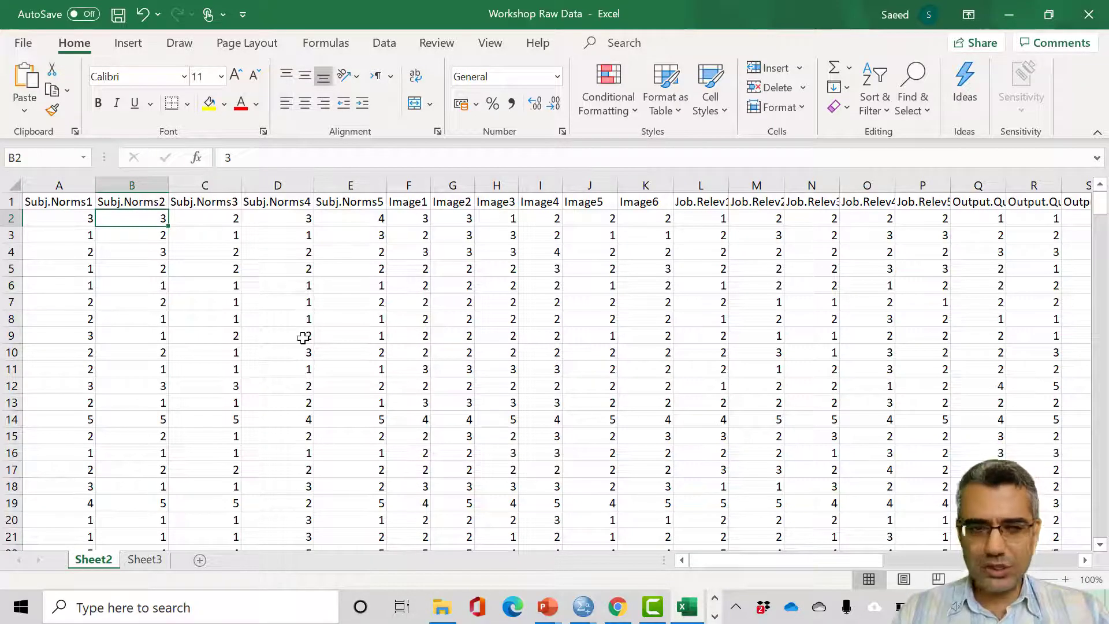
pyautogui.write('33')
pyautogui.press('Tab')
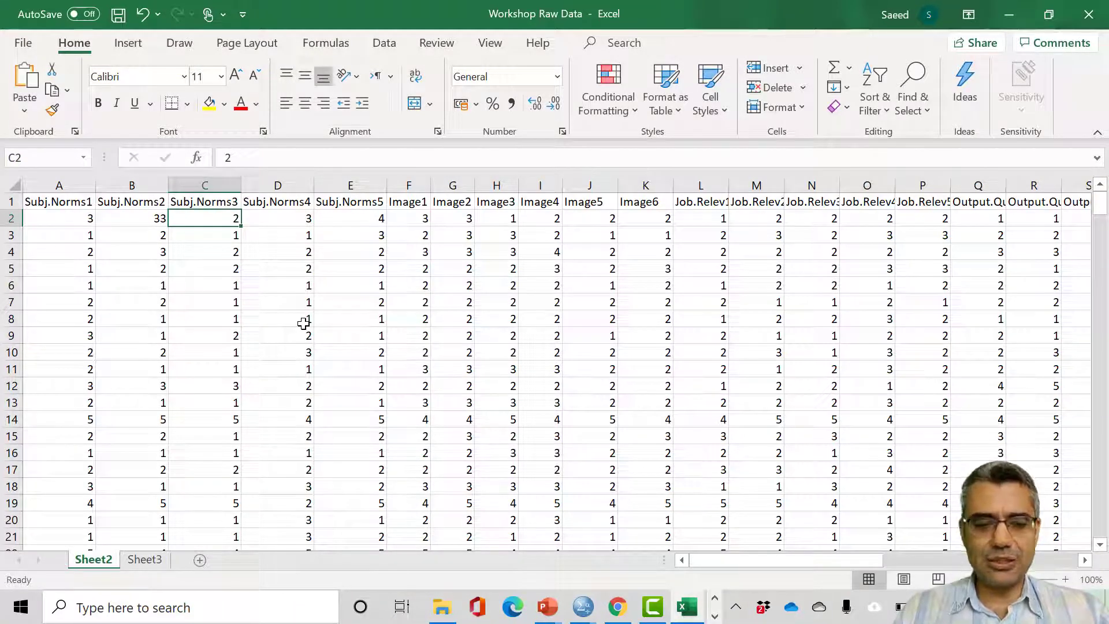
pyautogui.hotkey('ctrl', 'z')
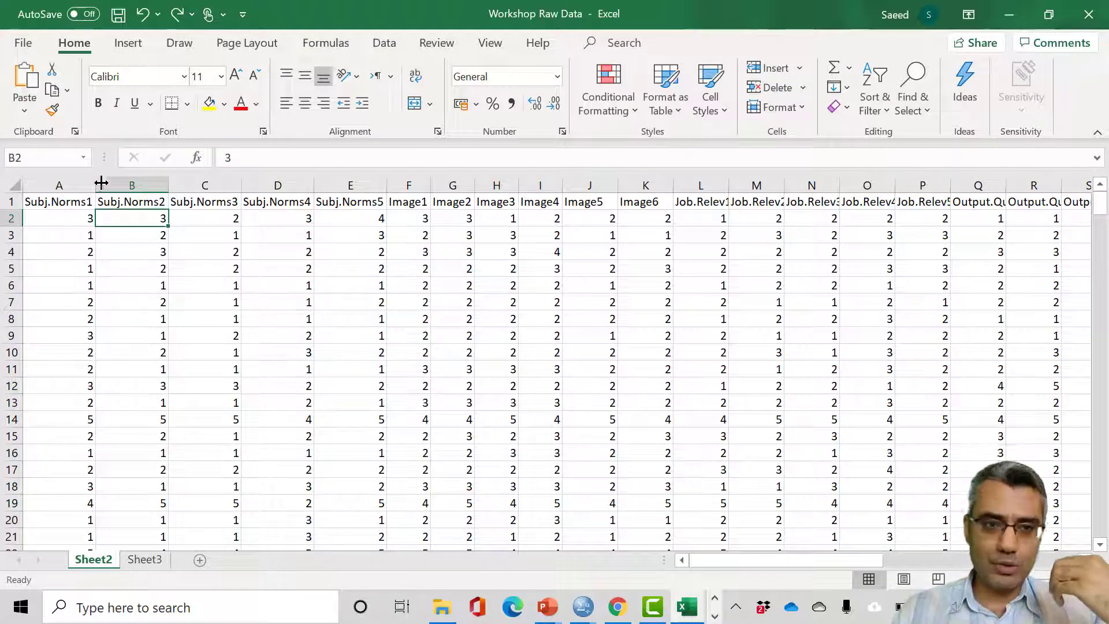
# Narrow the five Subj.Norms columns, A through E, to one equal width.
pyautogui.moveTo(81, 185); pyautogui.dragTo(358, 182)
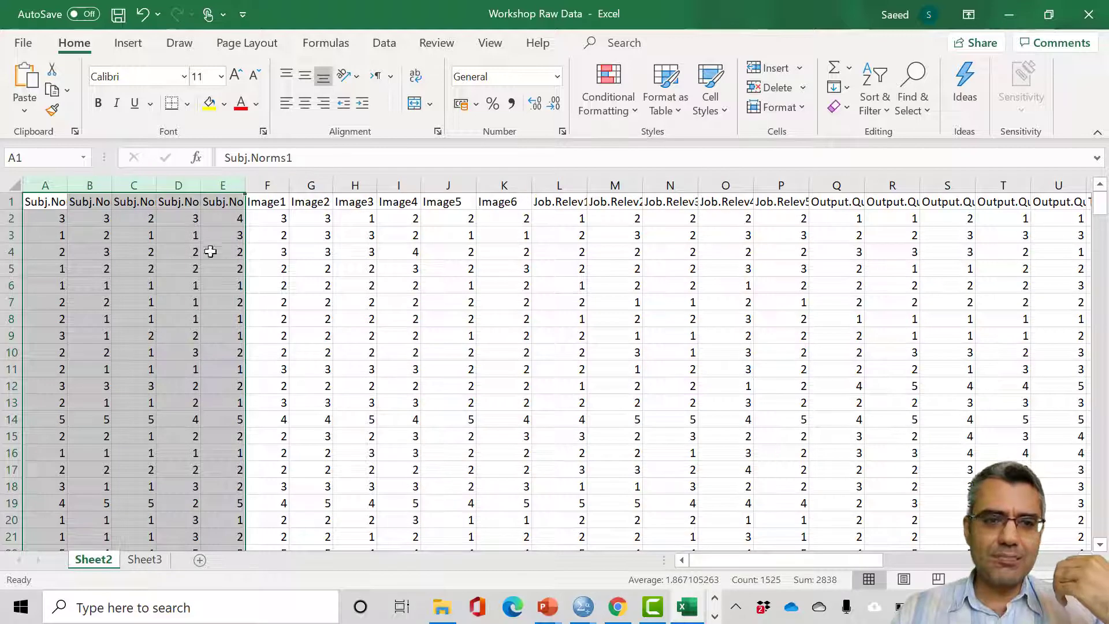
pyautogui.click(163, 233)
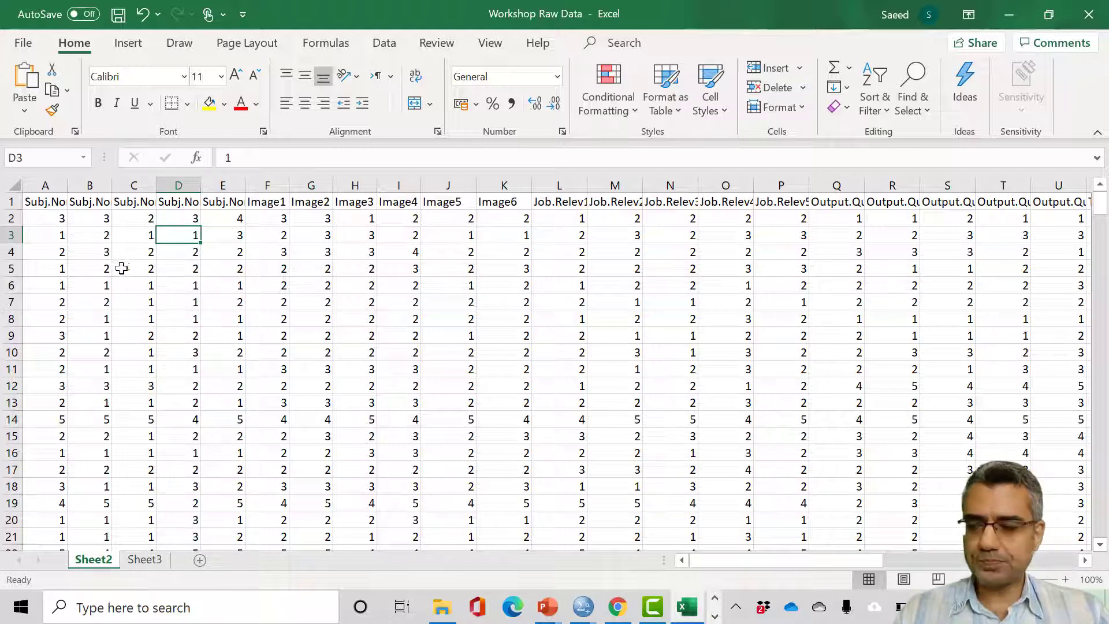
# Select the entire data range, including the headings, and look over its extent across to the Attitude6 column.
pyautogui.click(48, 221)
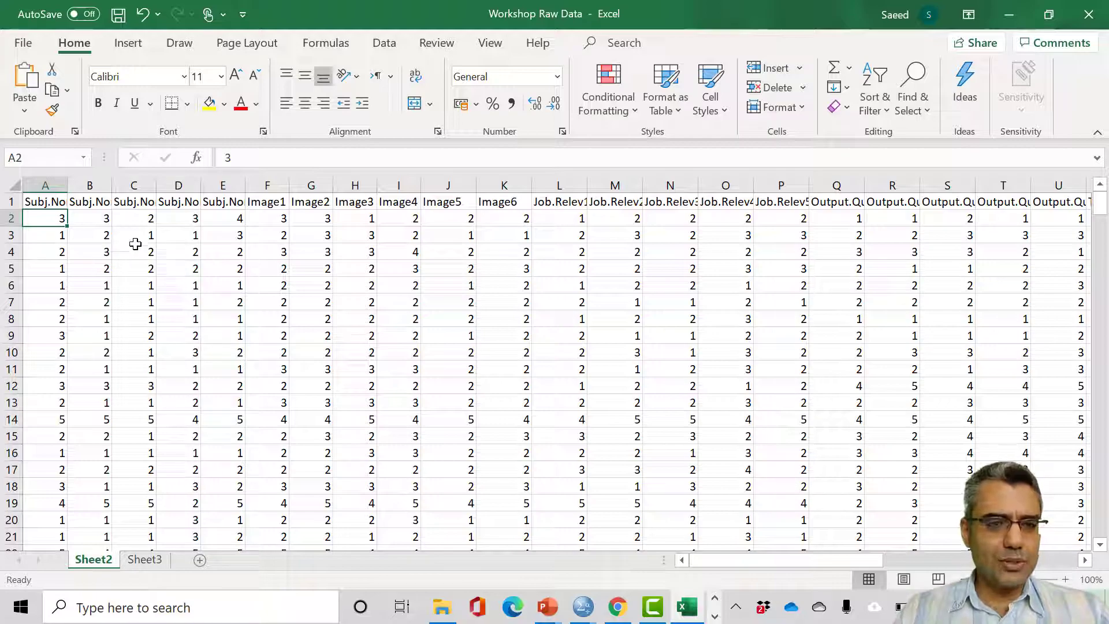
pyautogui.hotkey('ctrl', 'a')
pyautogui.hscroll(6, 153, 258)
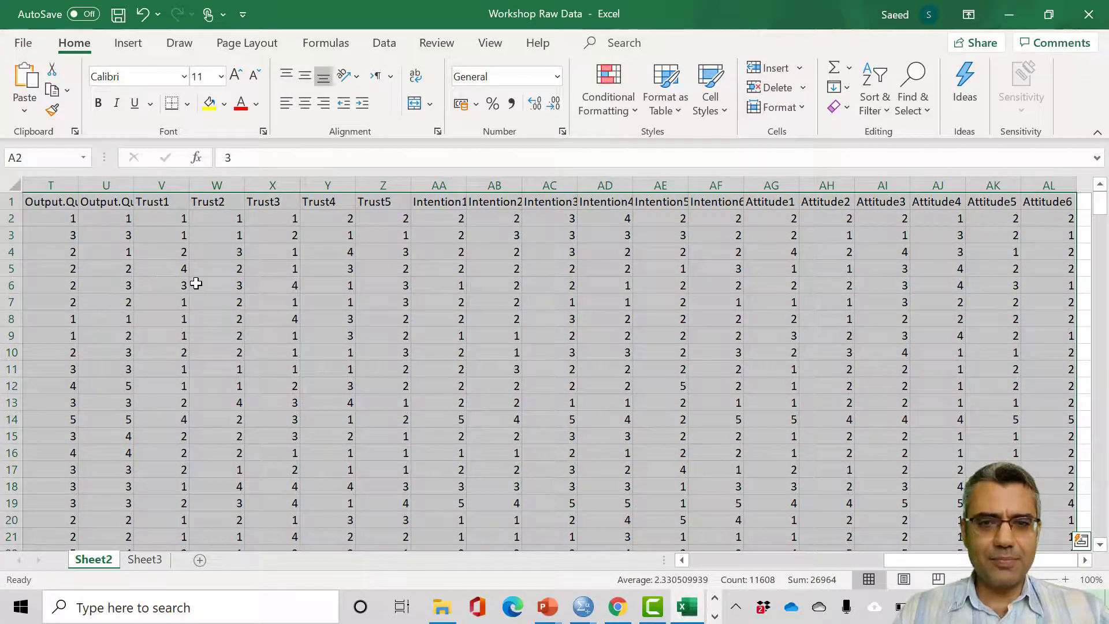
pyautogui.scroll(-2, 195, 283)
pyautogui.scroll(-4, 196, 283)
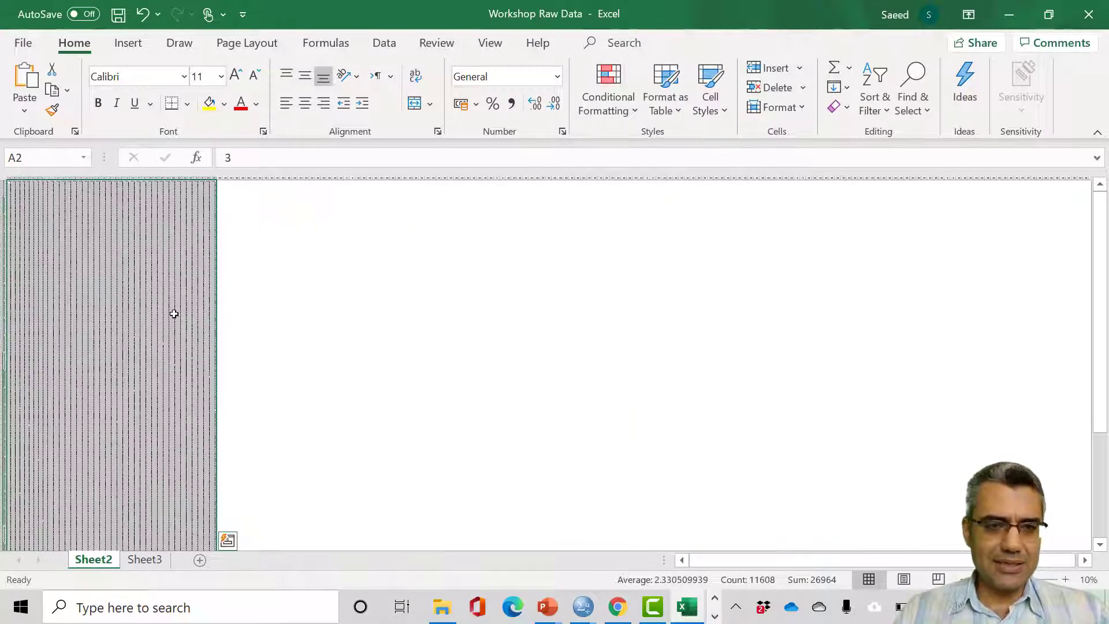
pyautogui.scroll(5, 174, 314)
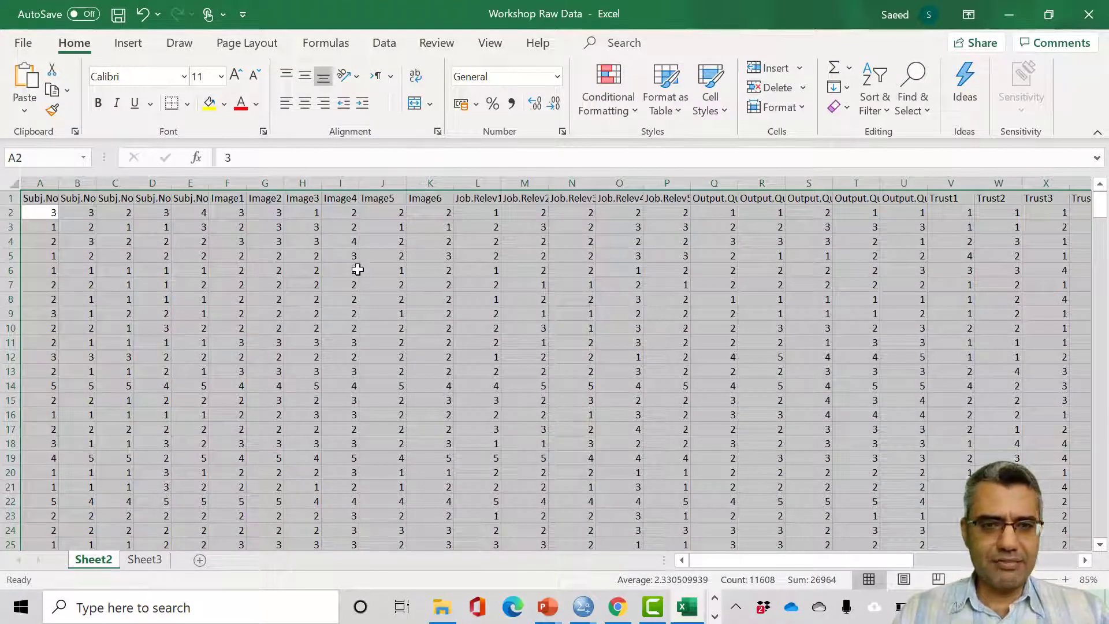
pyautogui.click(1100, 396)
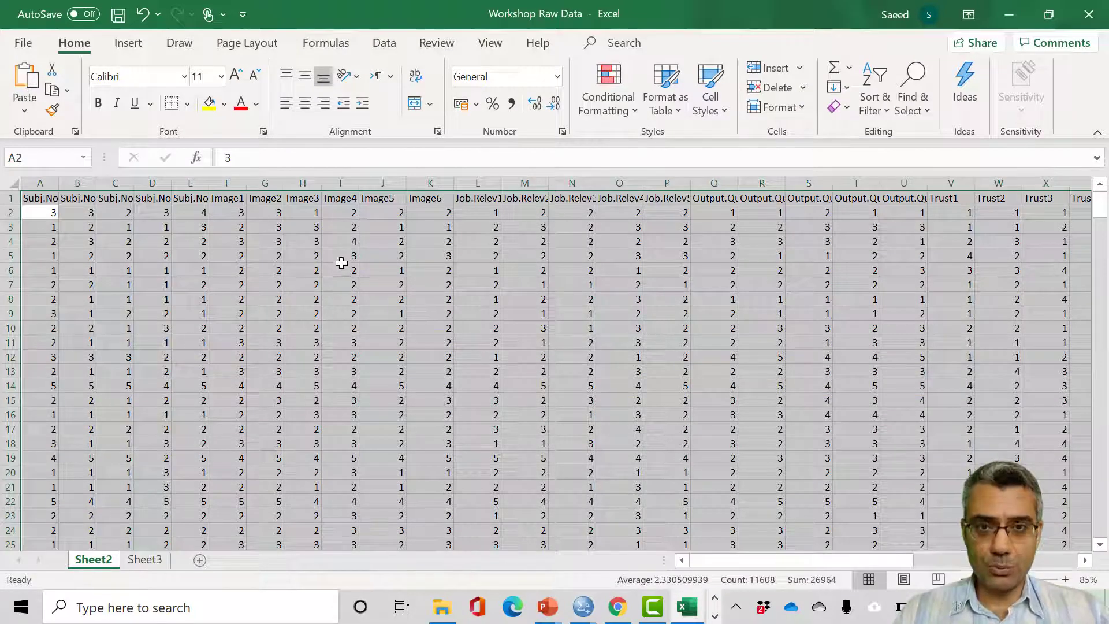
# Apply a Greater Than highlight rule with the value 5 and Light Red Fill with Dark Red Text to the selected data.
pyautogui.click(604, 95)
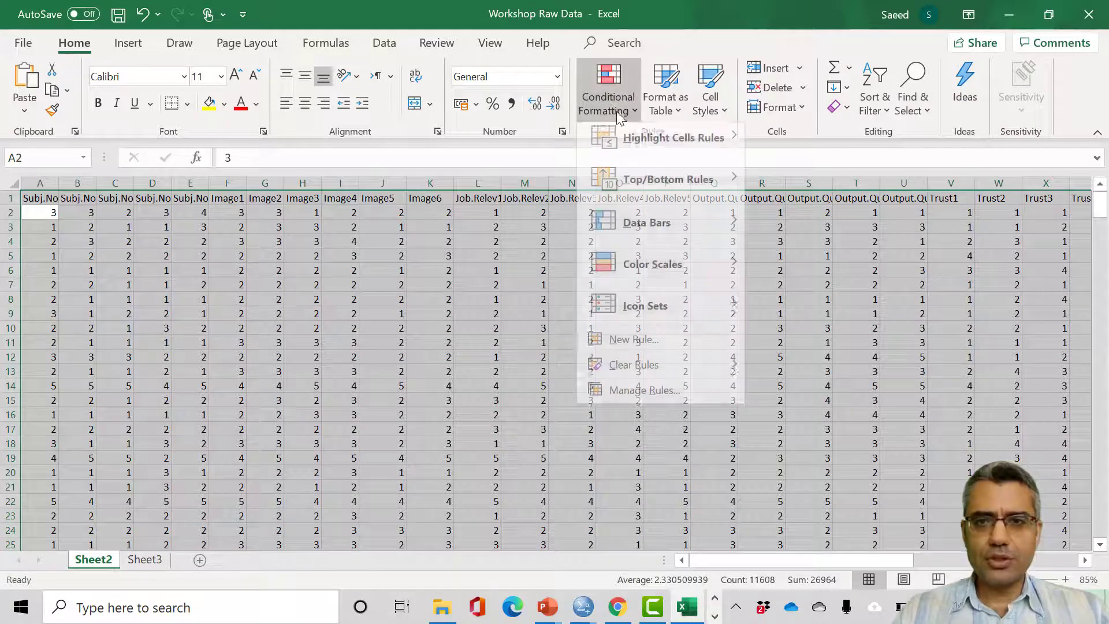
pyautogui.moveTo(610, 146)
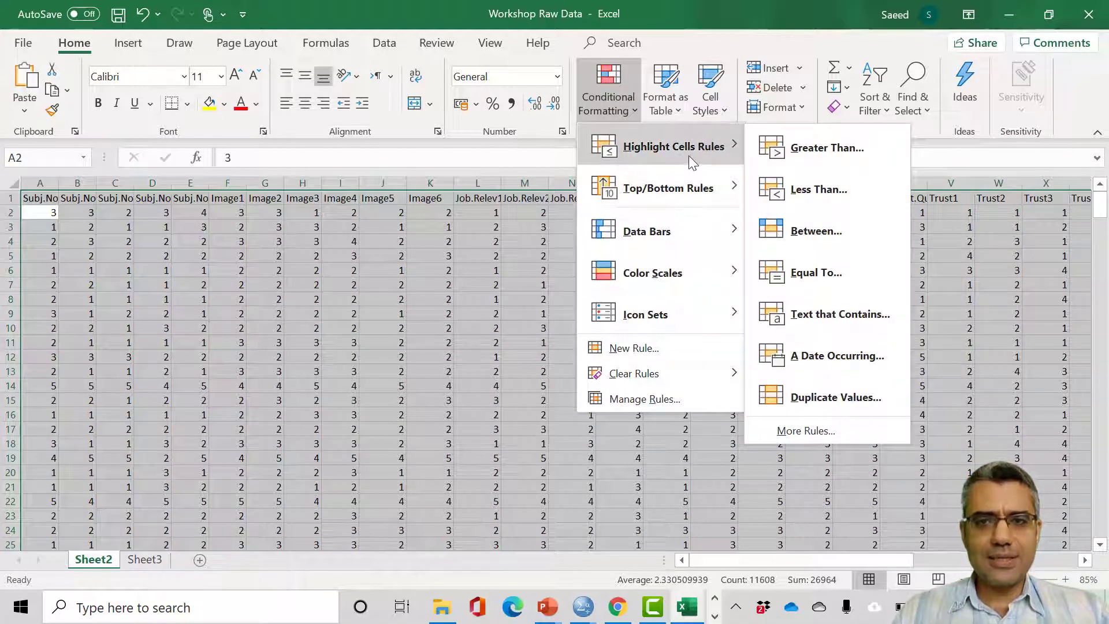
pyautogui.click(819, 152)
pyautogui.write('5')
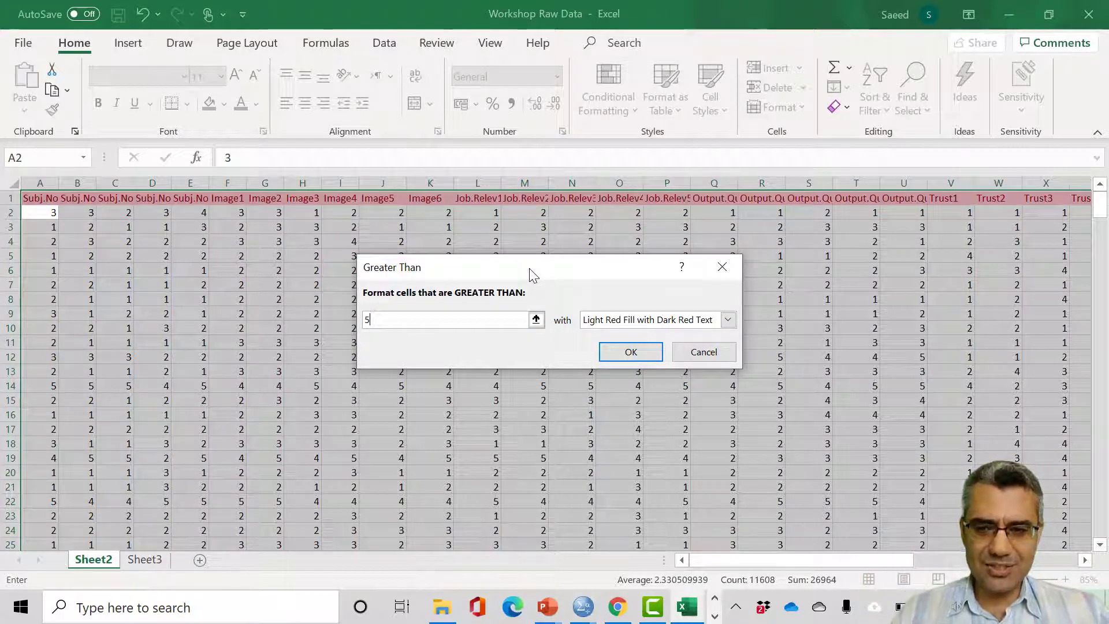
pyautogui.press('Return')
pyautogui.click(351, 321)
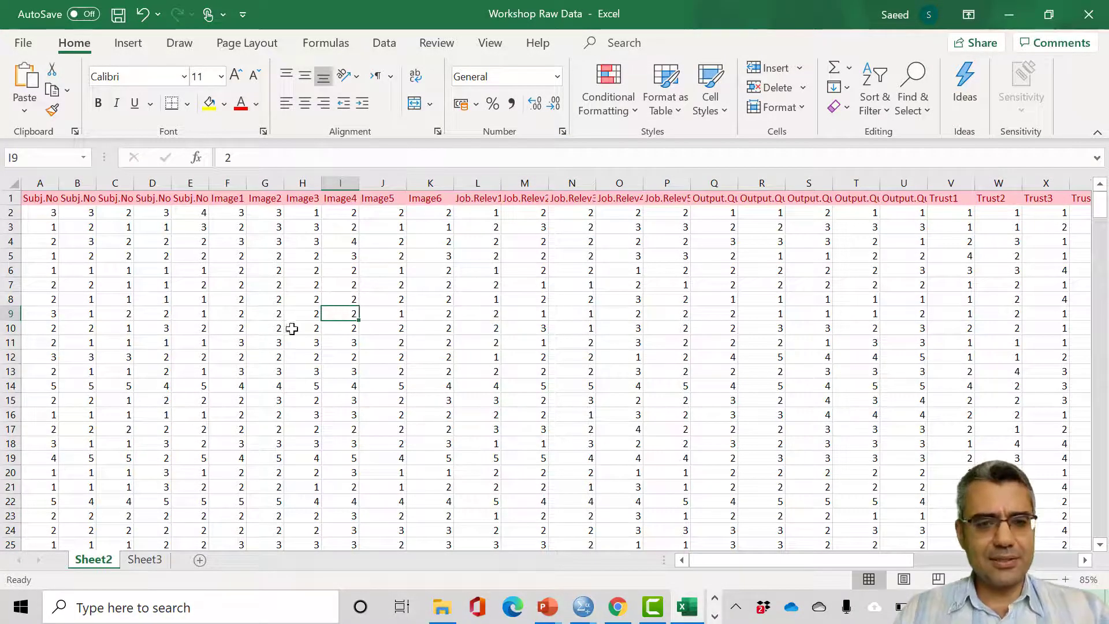
# Look through the respondent records at a reduced zoom for cells highlighted as greater than 5.
pyautogui.scroll(-3, 276, 341)
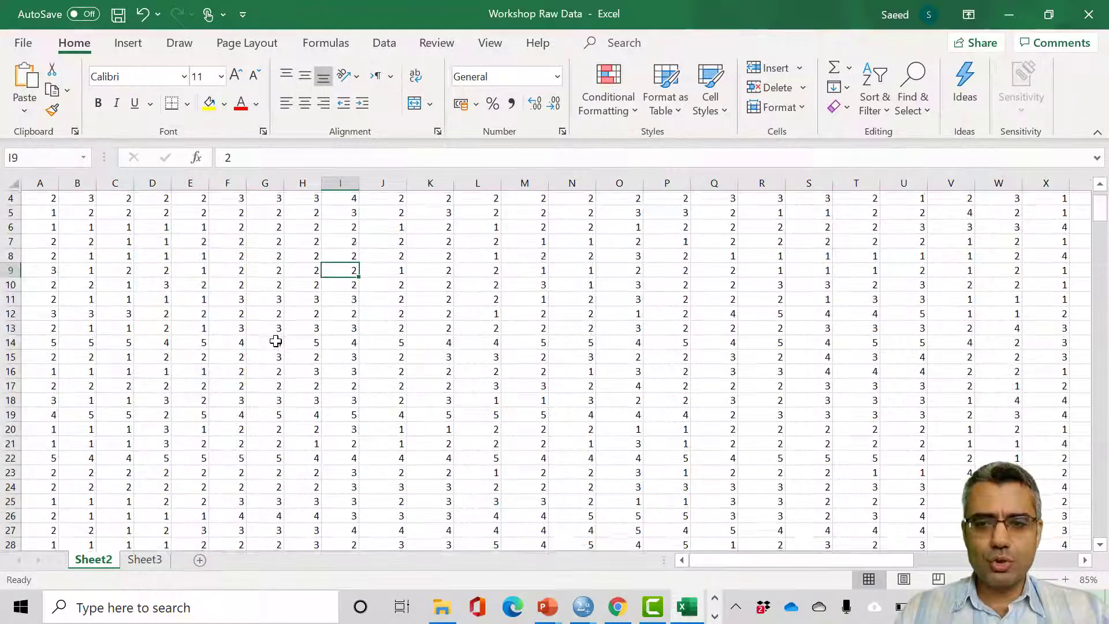
pyautogui.keyDown('ctrl'); pyautogui.scroll(-1, 286, 336); pyautogui.keyUp('ctrl')
pyautogui.keyDown('ctrl'); pyautogui.scroll(-2, 286, 337); pyautogui.keyUp('ctrl')
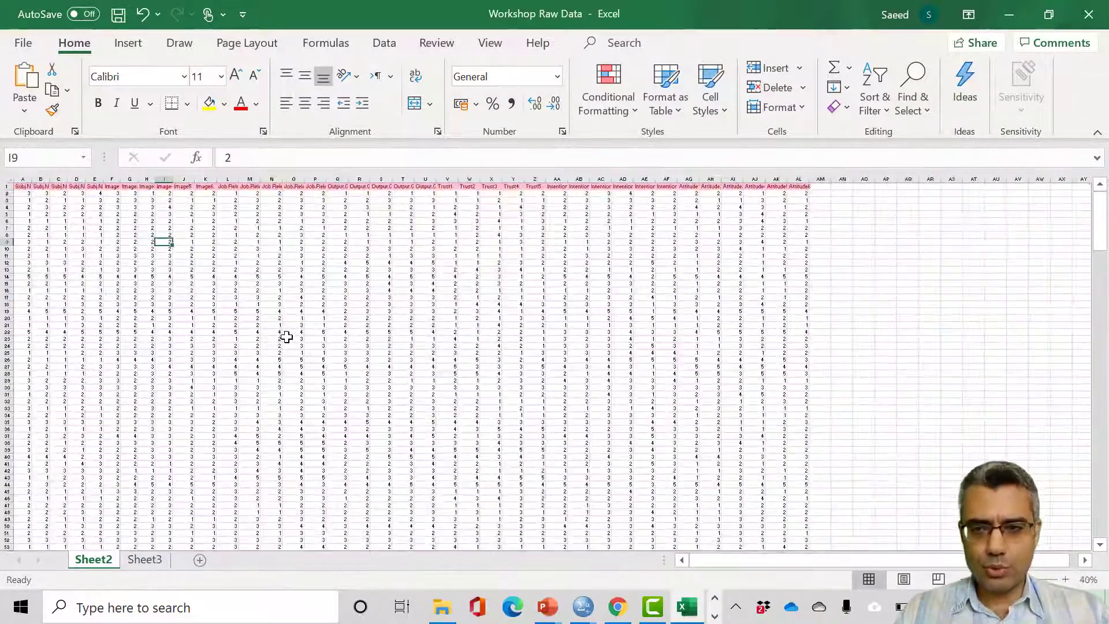
pyautogui.scroll(-16, 288, 347)
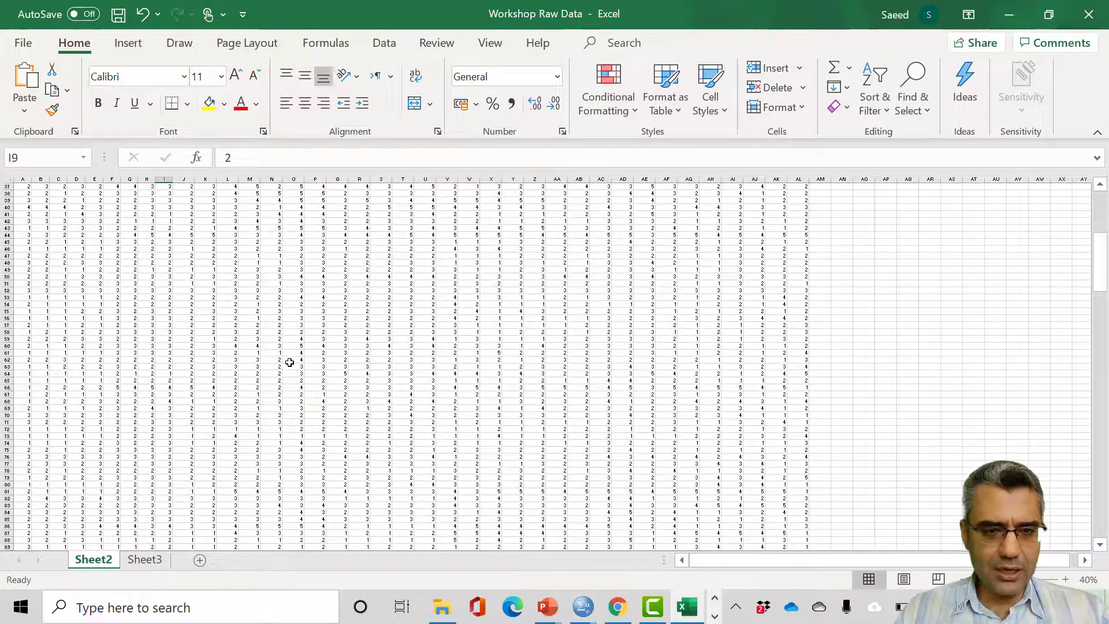
pyautogui.scroll(-20, 289, 362)
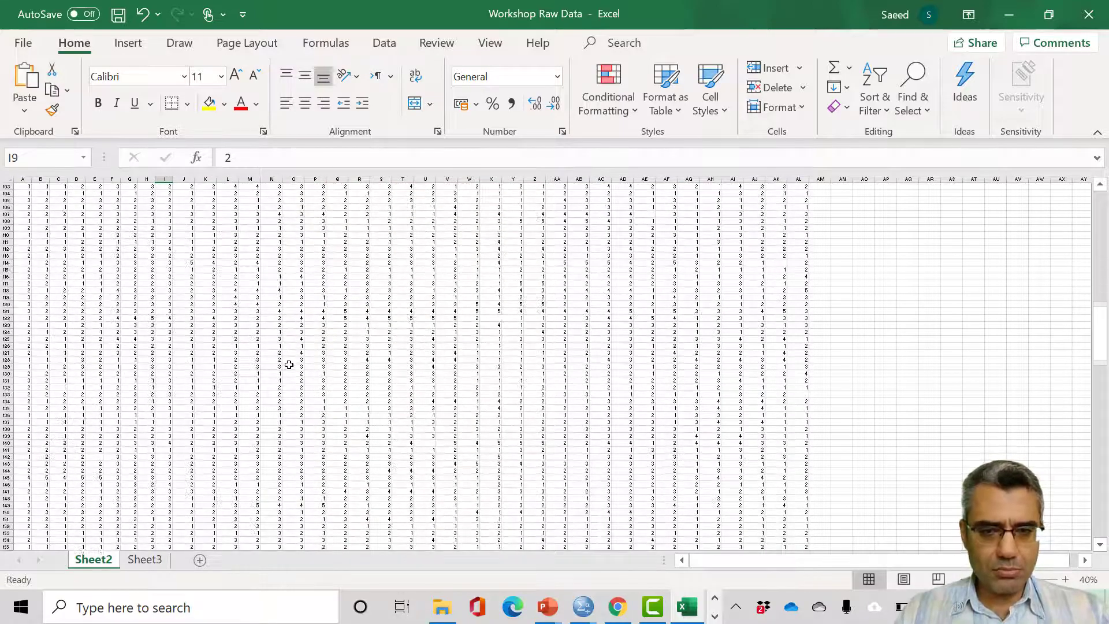
pyautogui.scroll(-20, 288, 366)
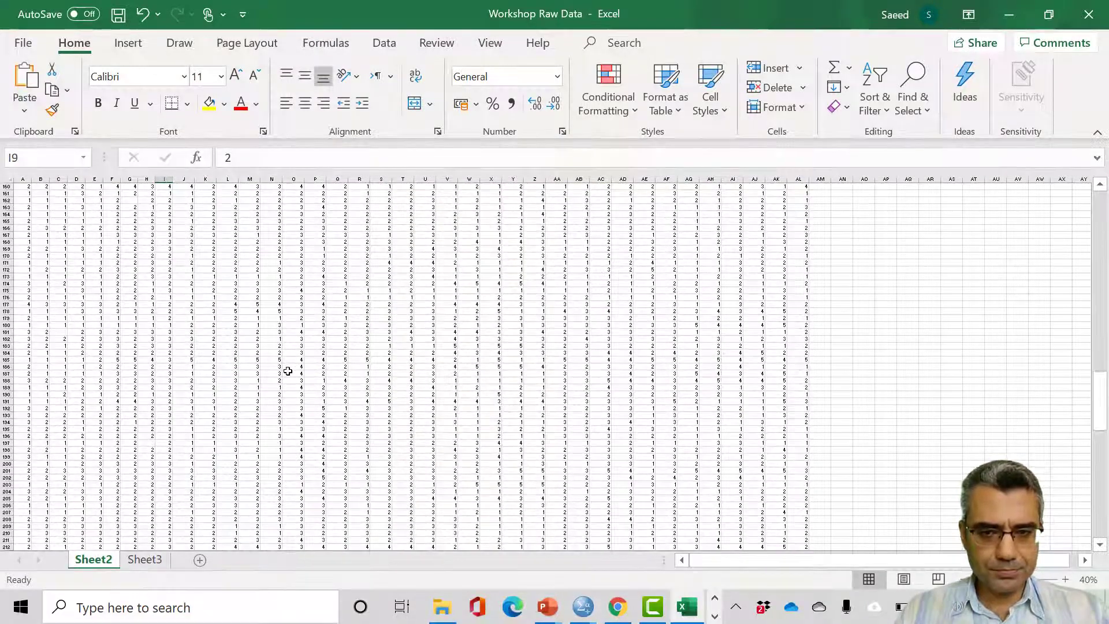
pyautogui.scroll(-5, 288, 381)
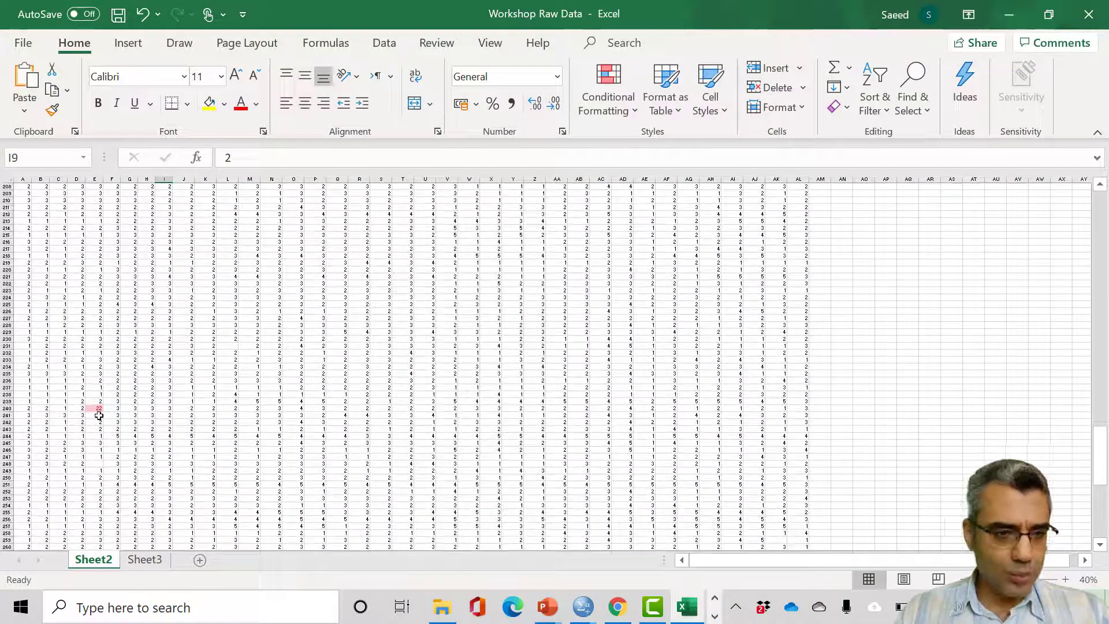
# Correct the highlighted Subj.Norms5 answer in cell E240 to 2.
pyautogui.click(92, 407)
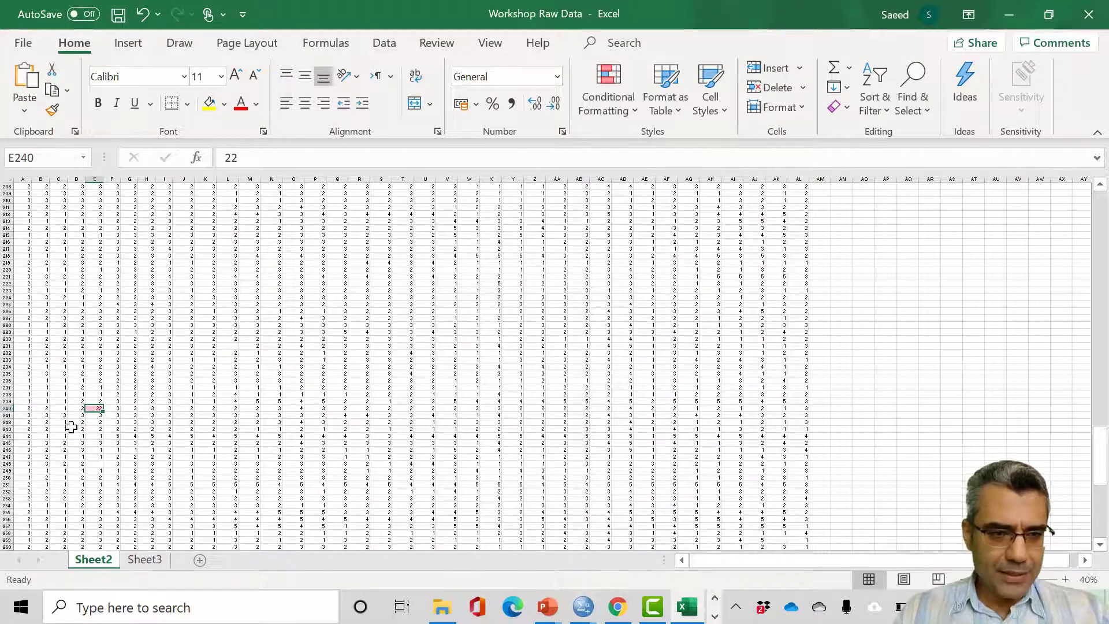
pyautogui.scroll(7, 71, 426)
pyautogui.moveTo(768, 559); pyautogui.dragTo(490, 528)
pyautogui.scroll(-3, 129, 345)
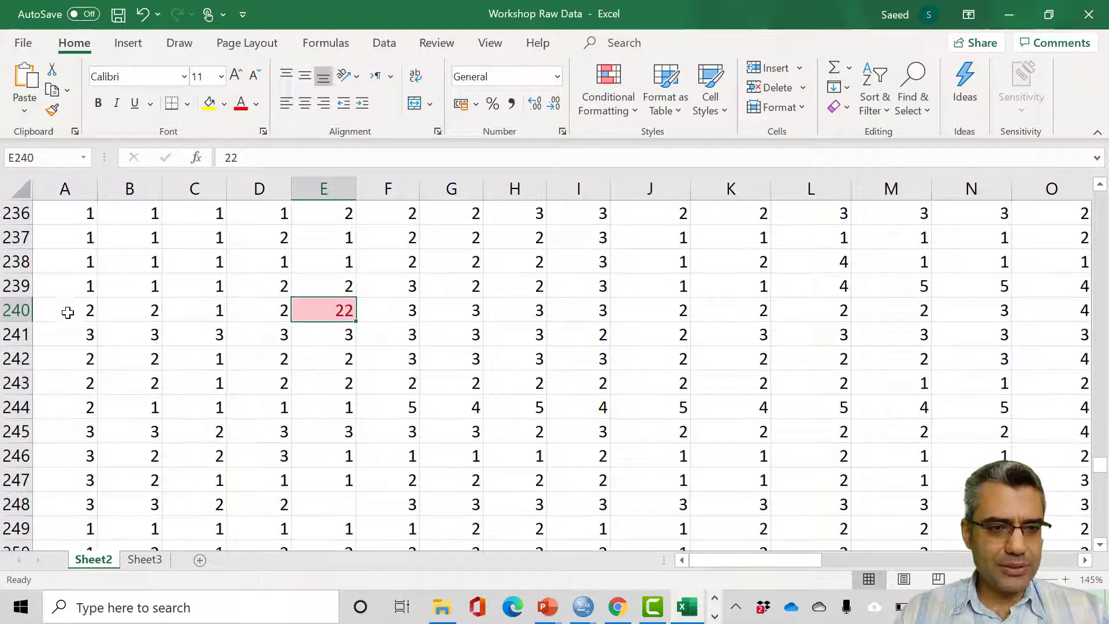
pyautogui.scroll(1, 69, 355)
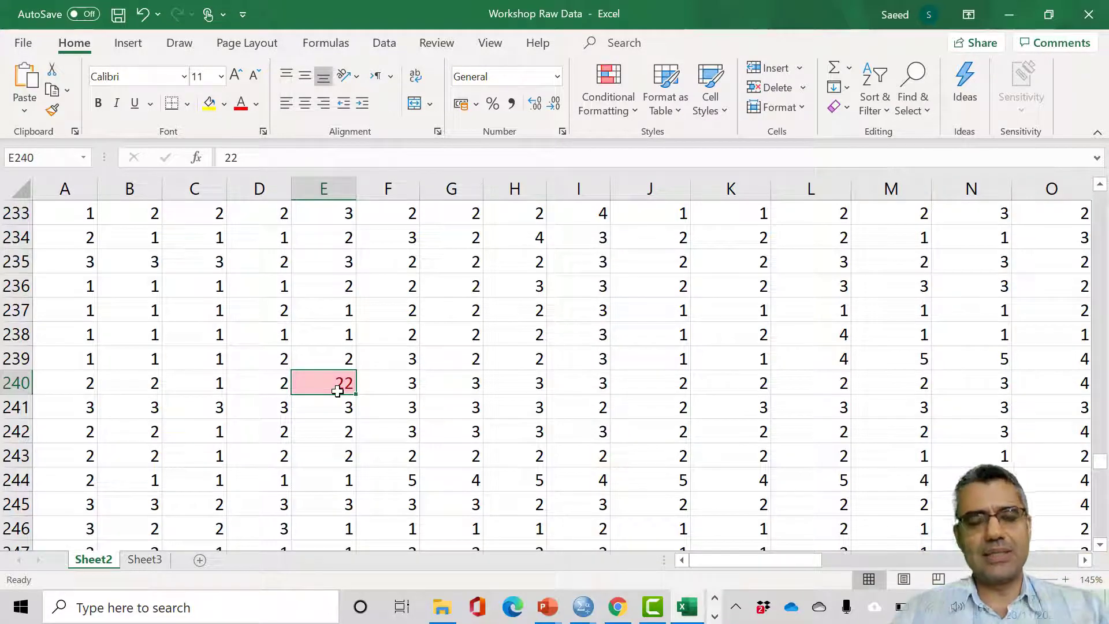
pyautogui.write('2')
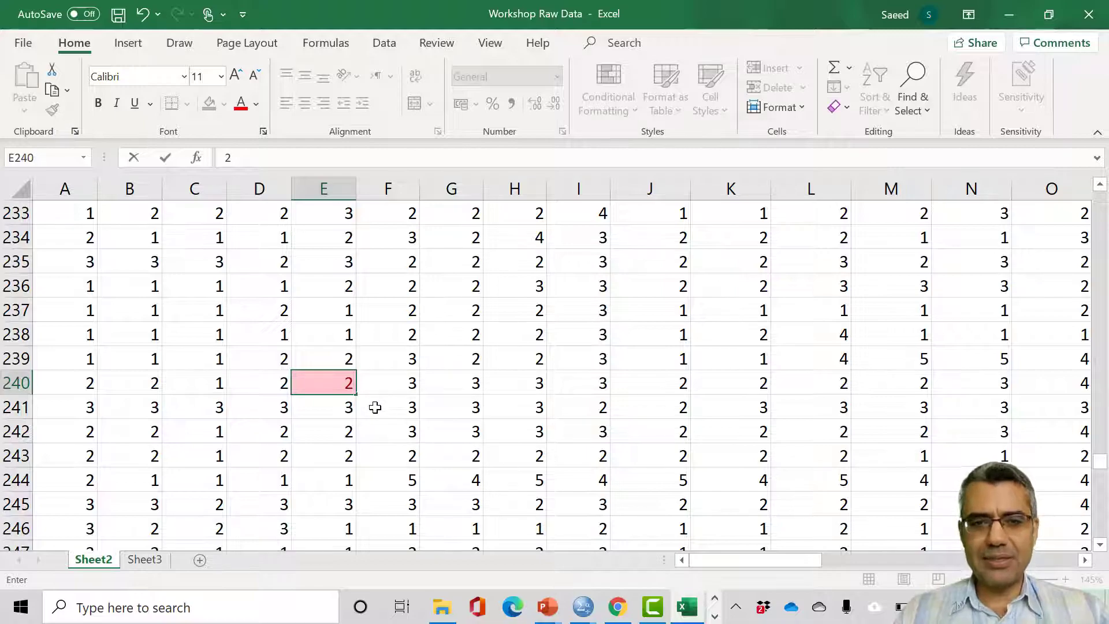
pyautogui.click(376, 408)
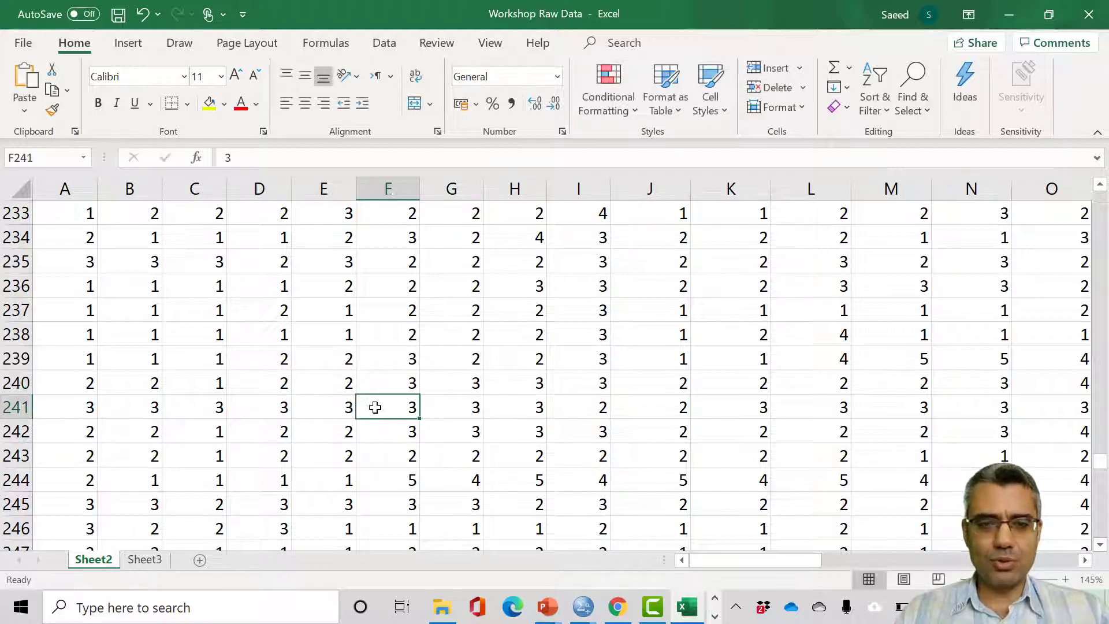
# Find the highlighted answer near the end of the data, in cell L303, and correct it to 3.
pyautogui.scroll(-2, 398, 398)
pyautogui.scroll(-4, 399, 398)
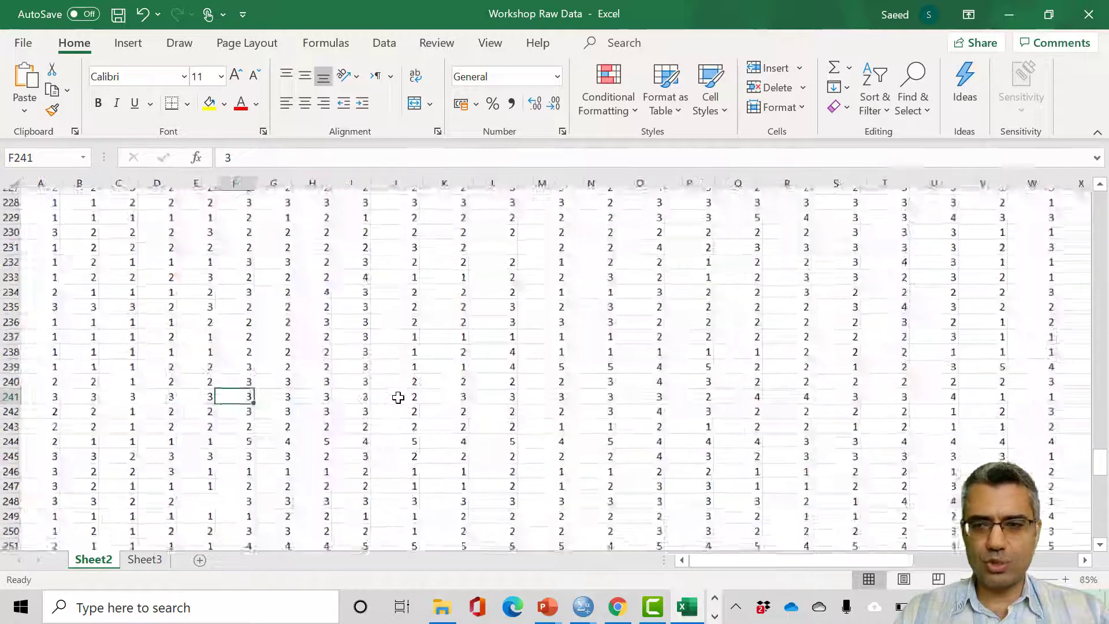
pyautogui.scroll(-2, 389, 391)
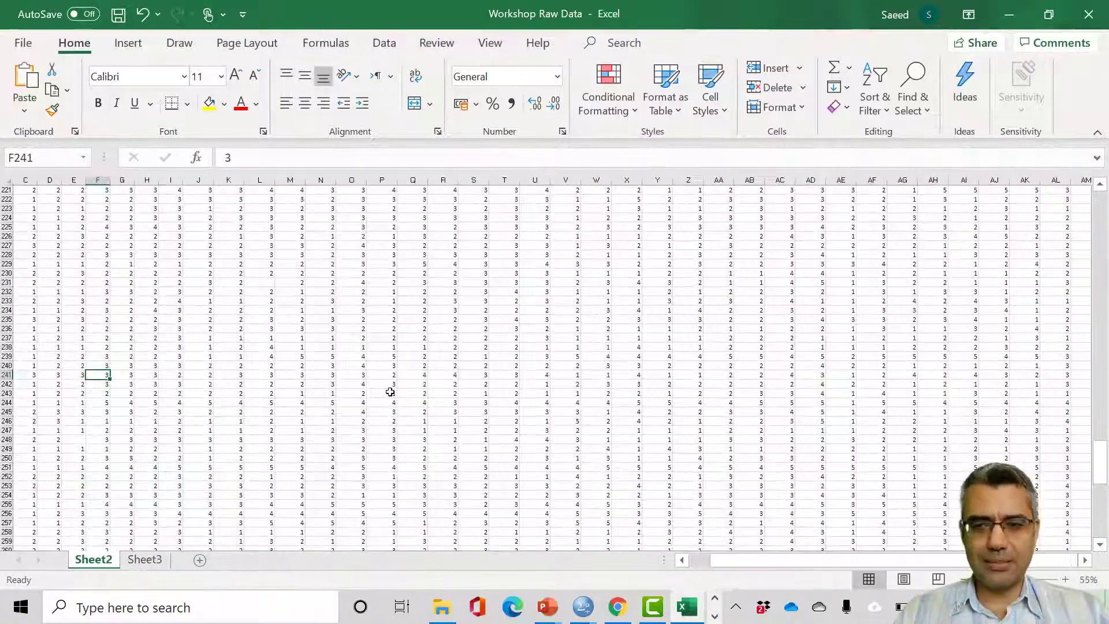
pyautogui.scroll(-10, 374, 401)
pyautogui.scroll(-8, 314, 422)
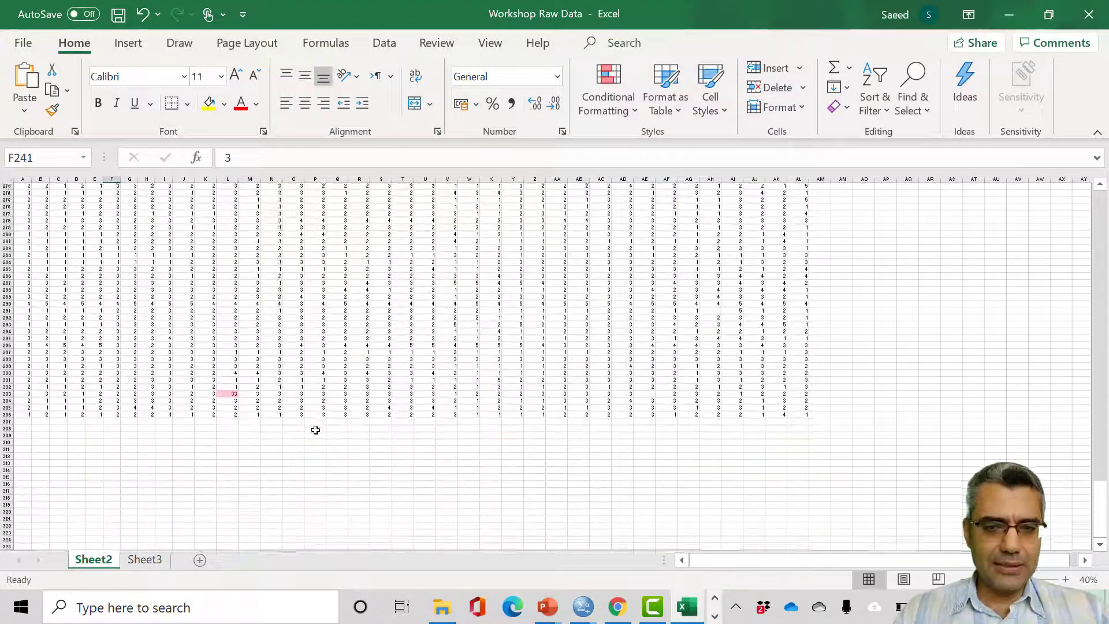
pyautogui.click(227, 387)
pyautogui.scroll(4, 241, 428)
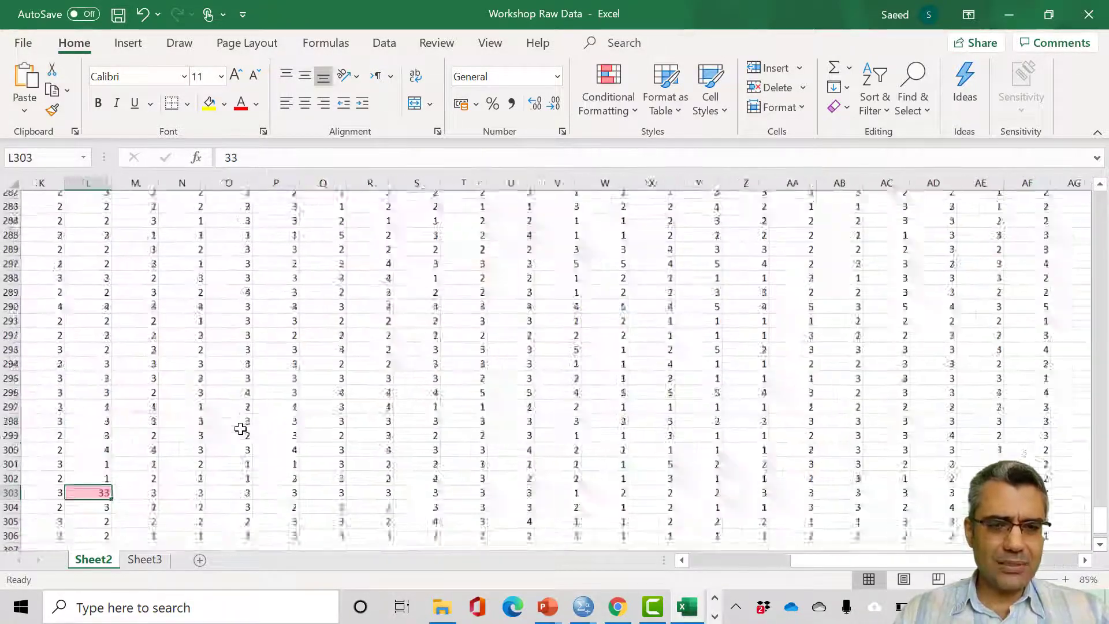
pyautogui.moveTo(806, 563); pyautogui.dragTo(693, 563)
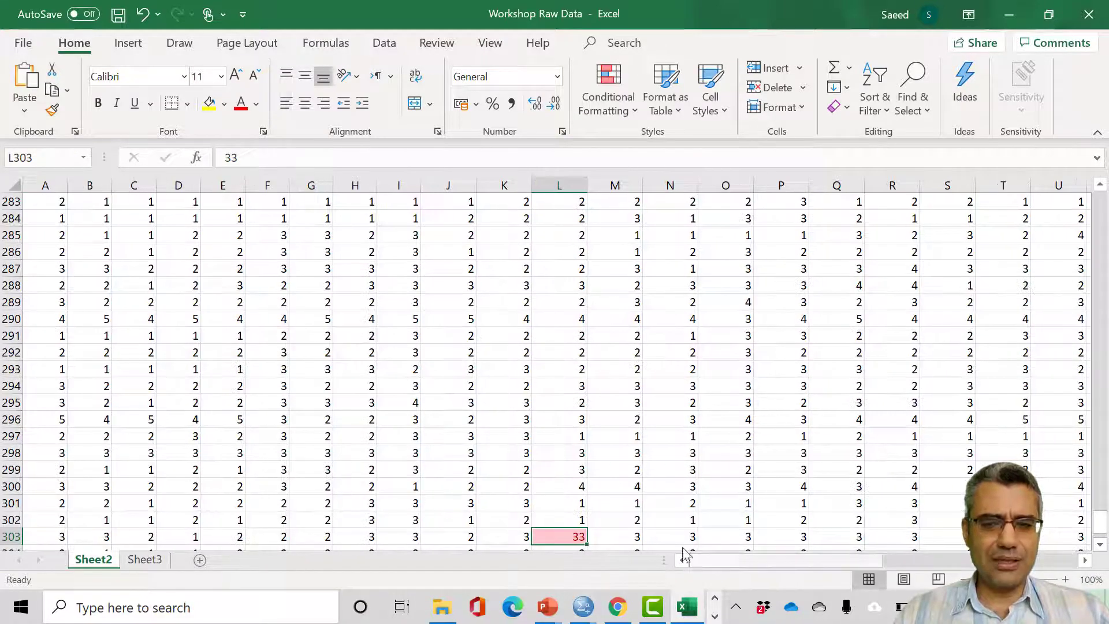
pyautogui.scroll(-3, 611, 453)
pyautogui.write('3')
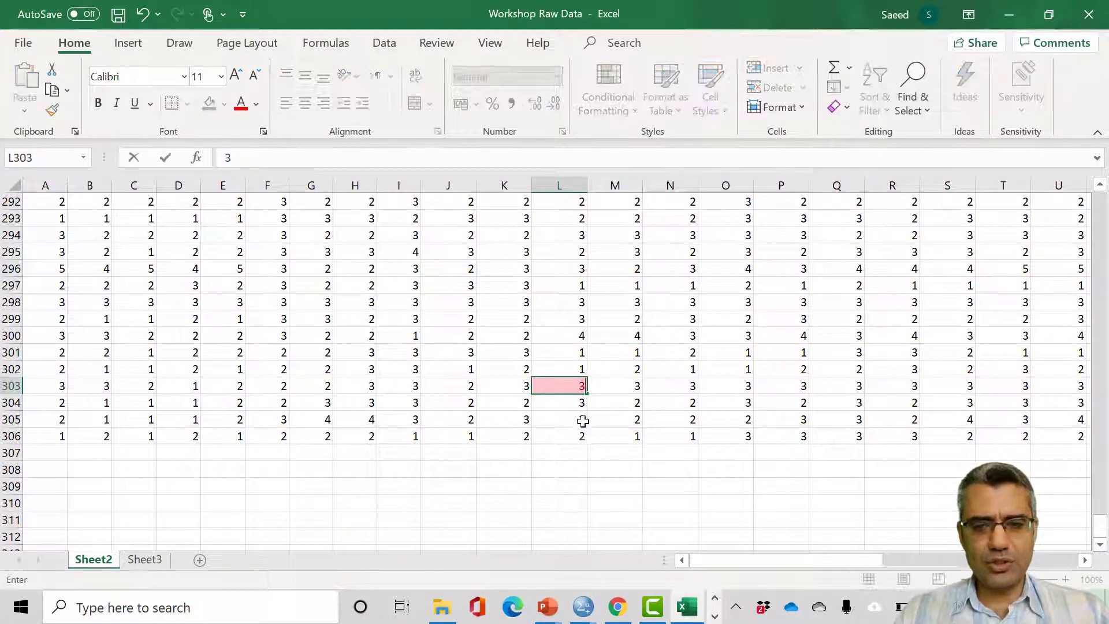
pyautogui.click(595, 388)
# Check the entire data set at a reduced zoom for any remaining cells highlighted as greater than 5.
pyautogui.keyDown('ctrl'); pyautogui.scroll(-2, 366, 436); pyautogui.keyUp('ctrl')
pyautogui.keyDown('ctrl'); pyautogui.scroll(-2, 364, 436); pyautogui.keyUp('ctrl')
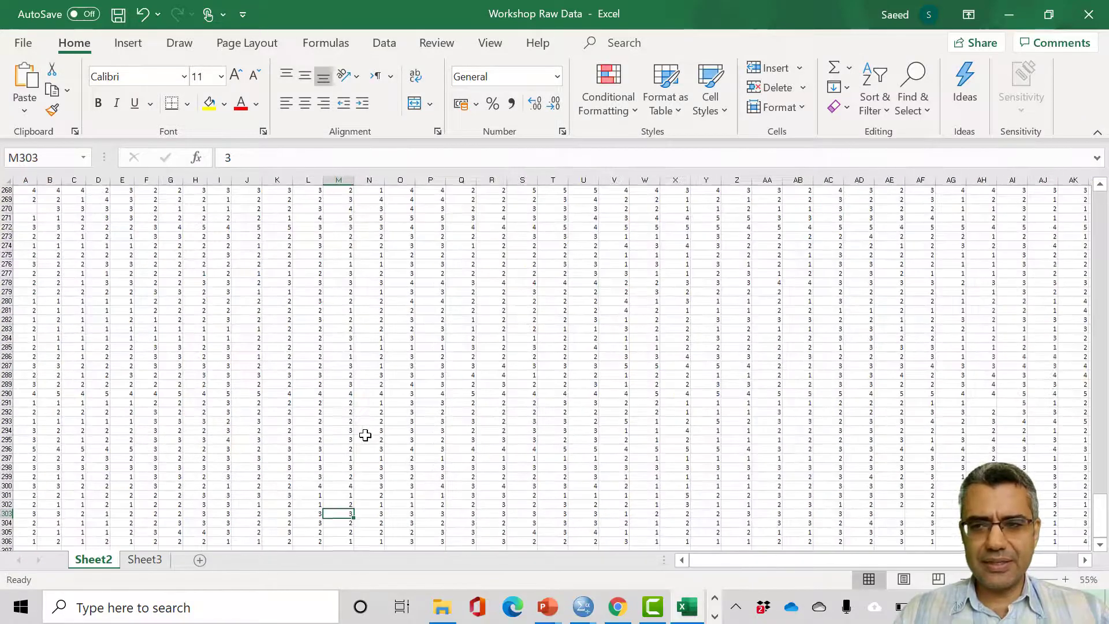
pyautogui.scroll(20, 364, 376)
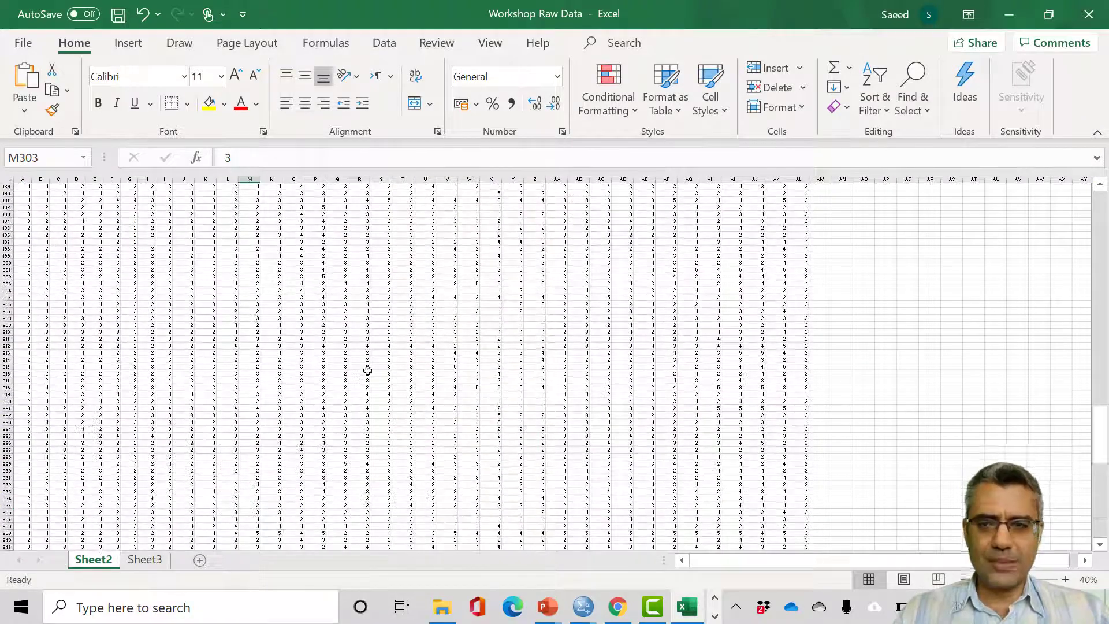
pyautogui.moveTo(1099, 382); pyautogui.dragTo(1104, 563)
pyautogui.moveTo(1106, 356); pyautogui.dragTo(1097, 228)
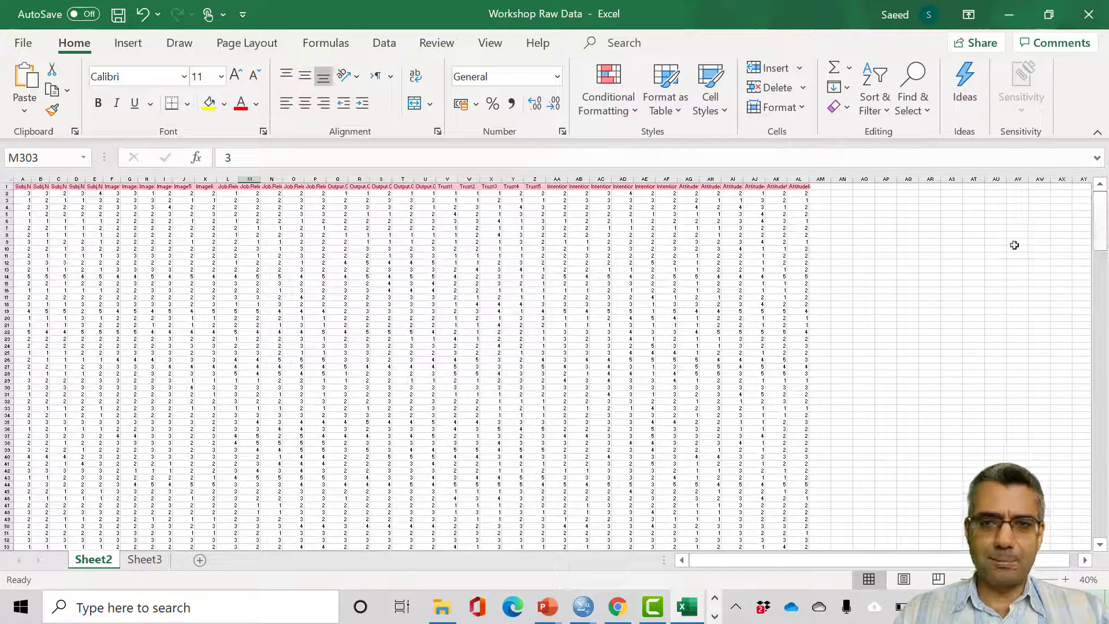
pyautogui.scroll(4, 146, 315)
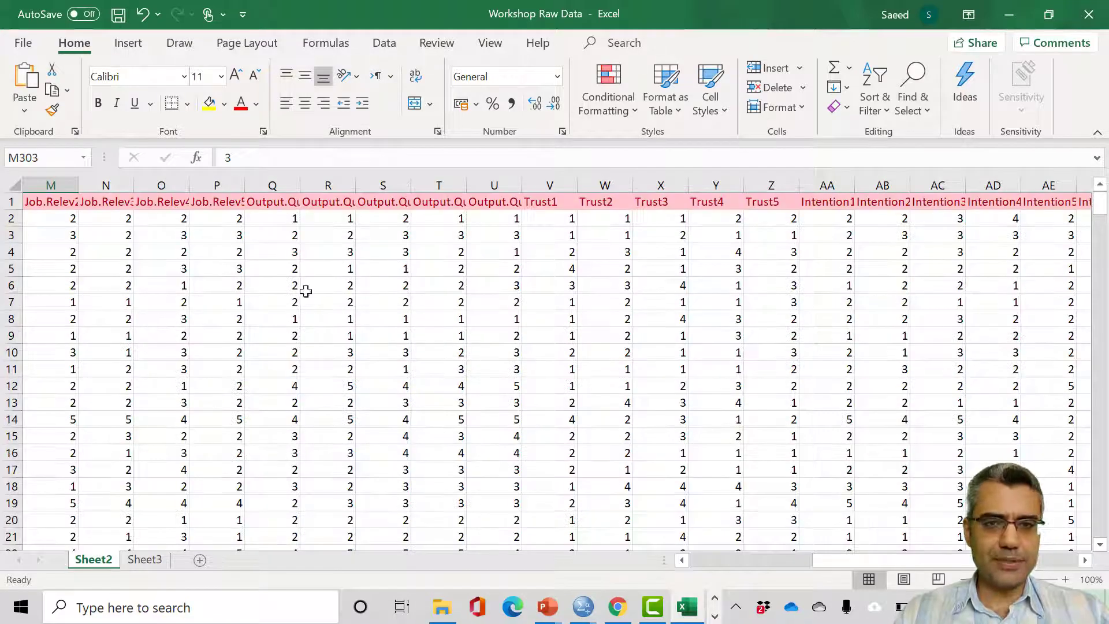
pyautogui.click(385, 320)
pyautogui.hotkey('ctrl', 'a')
pyautogui.click(608, 93)
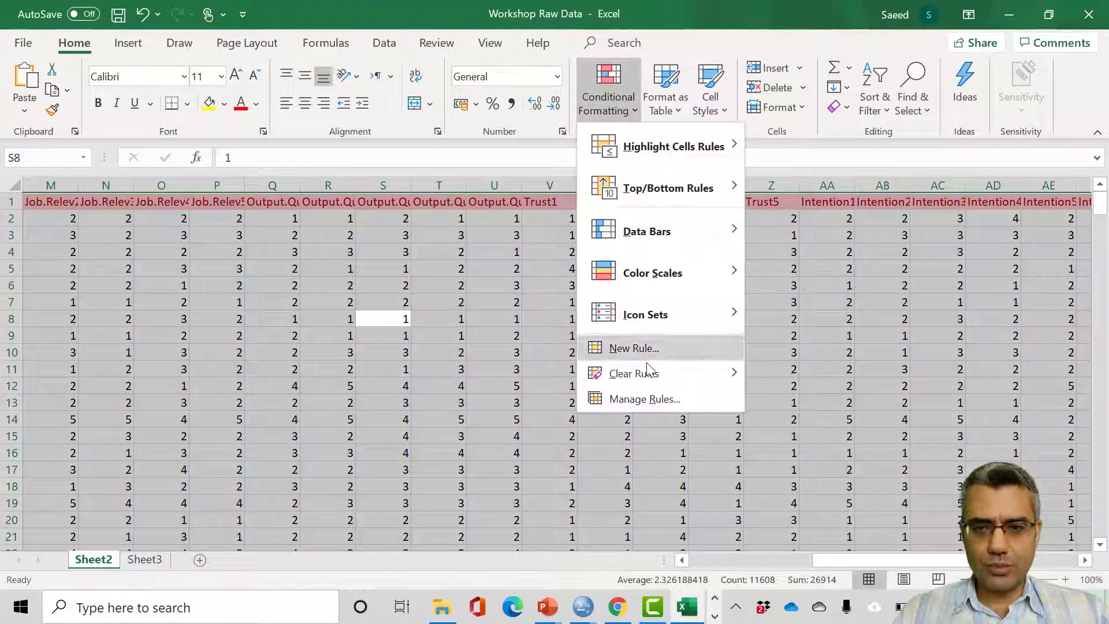
pyautogui.moveTo(677, 386)
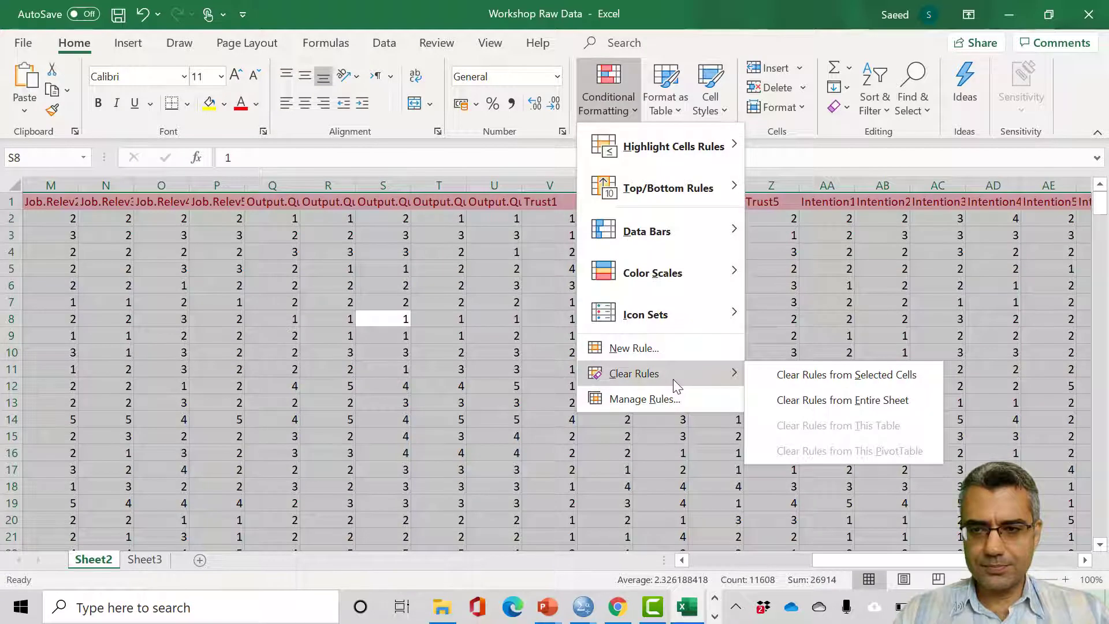
pyautogui.click(435, 339)
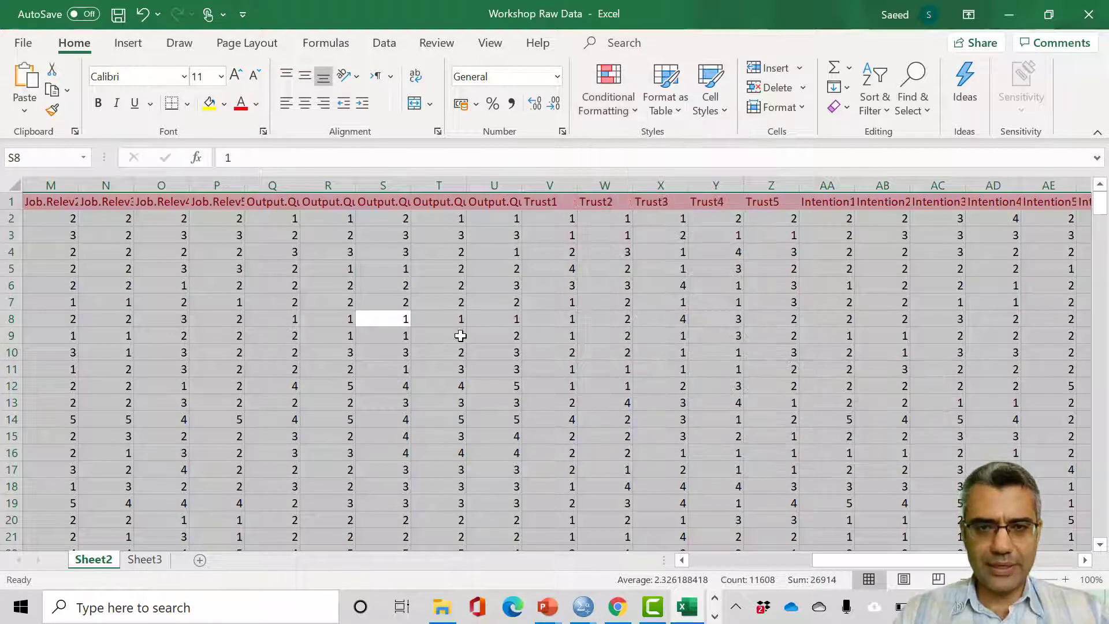
pyautogui.click(616, 92)
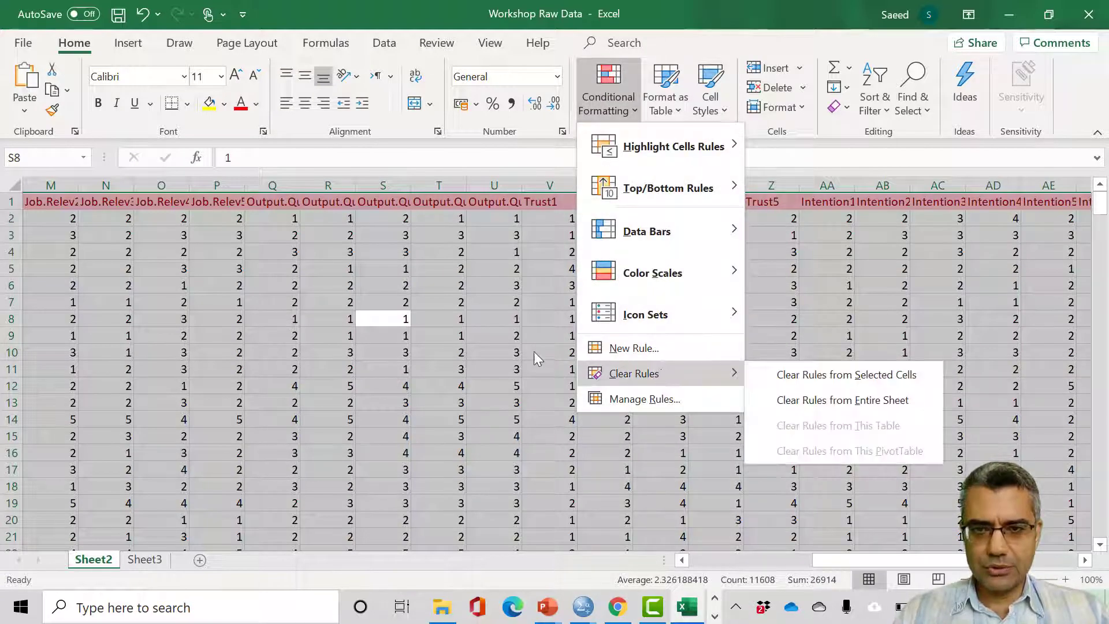
pyautogui.click(532, 353)
# Clear all conditional formatting rules from the entire sheet.
pyautogui.click(616, 98)
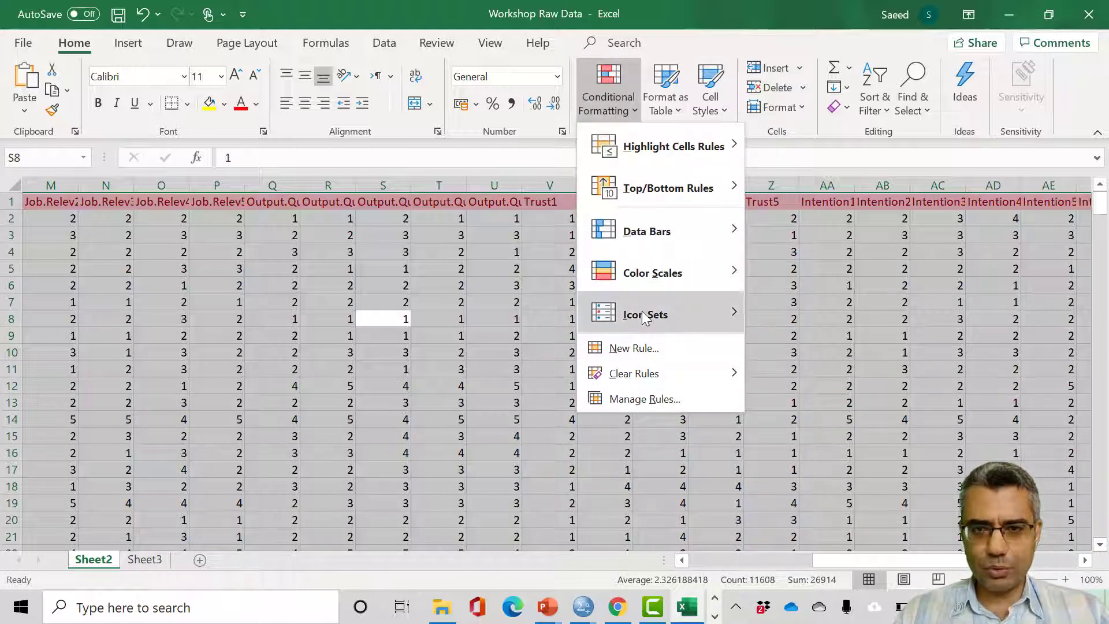
pyautogui.moveTo(642, 311)
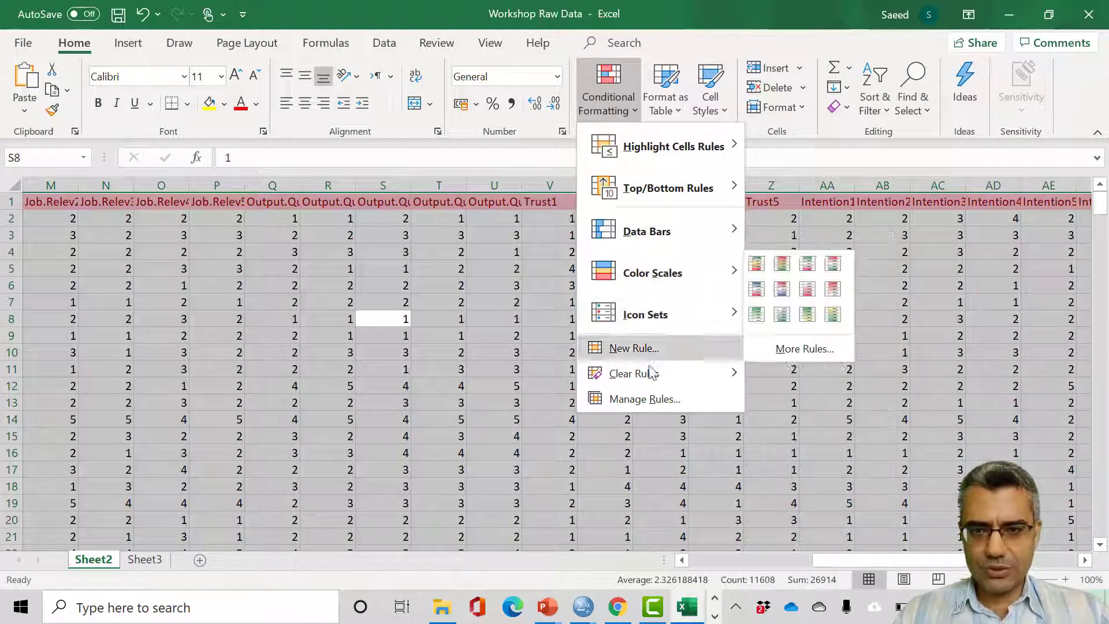
pyautogui.moveTo(670, 374)
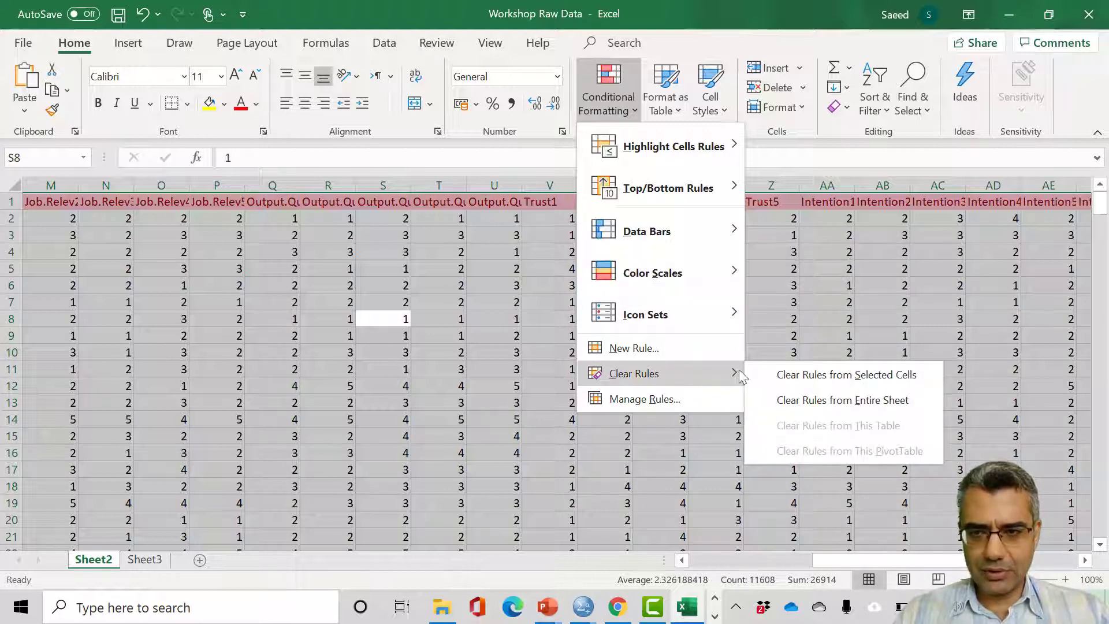
pyautogui.click(813, 401)
pyautogui.click(587, 316)
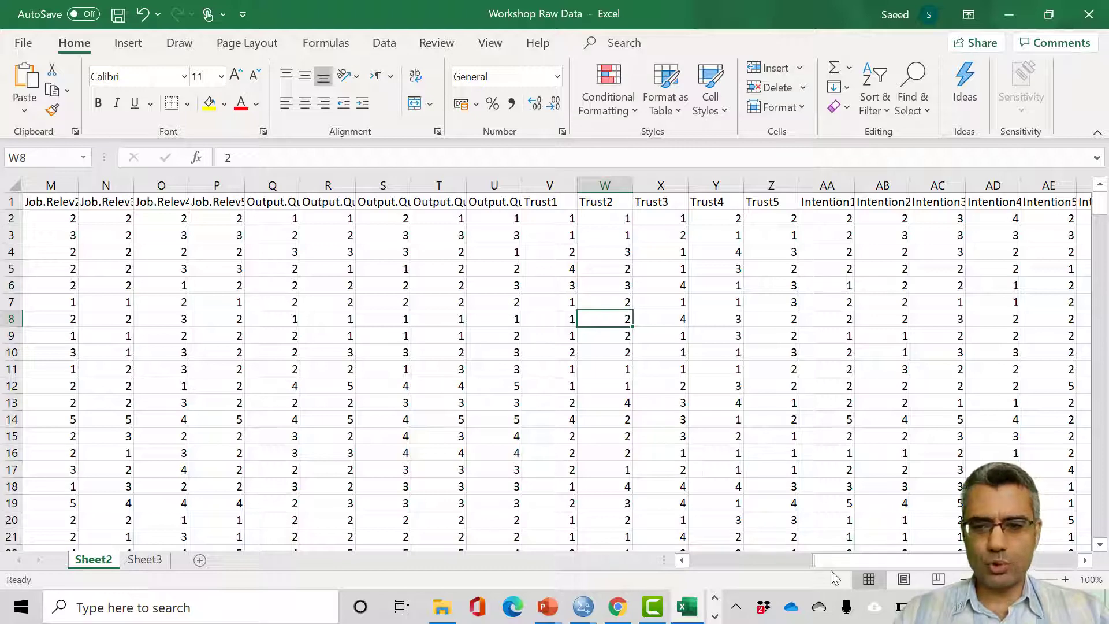
# Review the question columns across the sheet, from Subj.Norms through Attitude6, without the highlighting.
pyautogui.moveTo(832, 562); pyautogui.dragTo(902, 562)
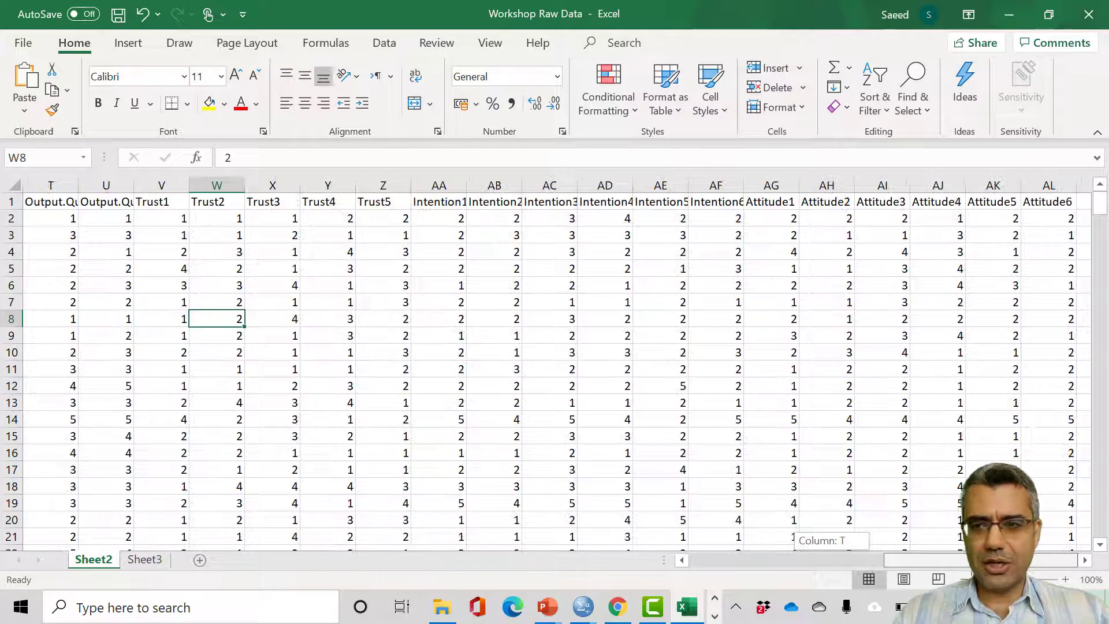
pyautogui.click(1085, 560)
pyautogui.click(1085, 560)
pyautogui.click(1084, 560)
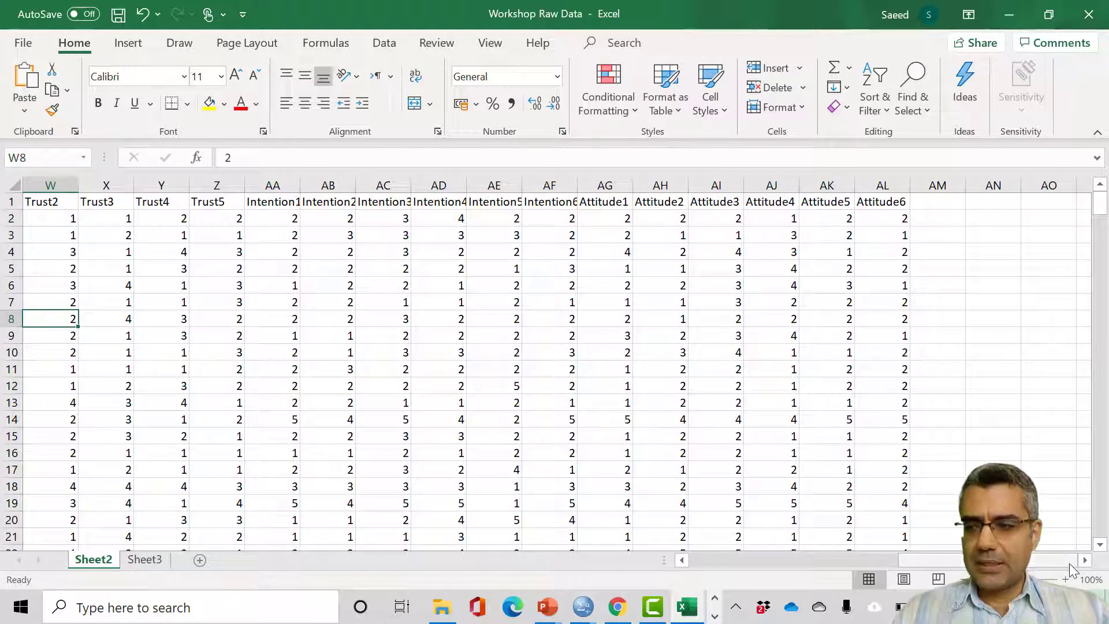
pyautogui.moveTo(1071, 558); pyautogui.dragTo(768, 557)
pyautogui.keyDown('ctrl'); pyautogui.scroll(-3, 321, 370); pyautogui.keyUp('ctrl')
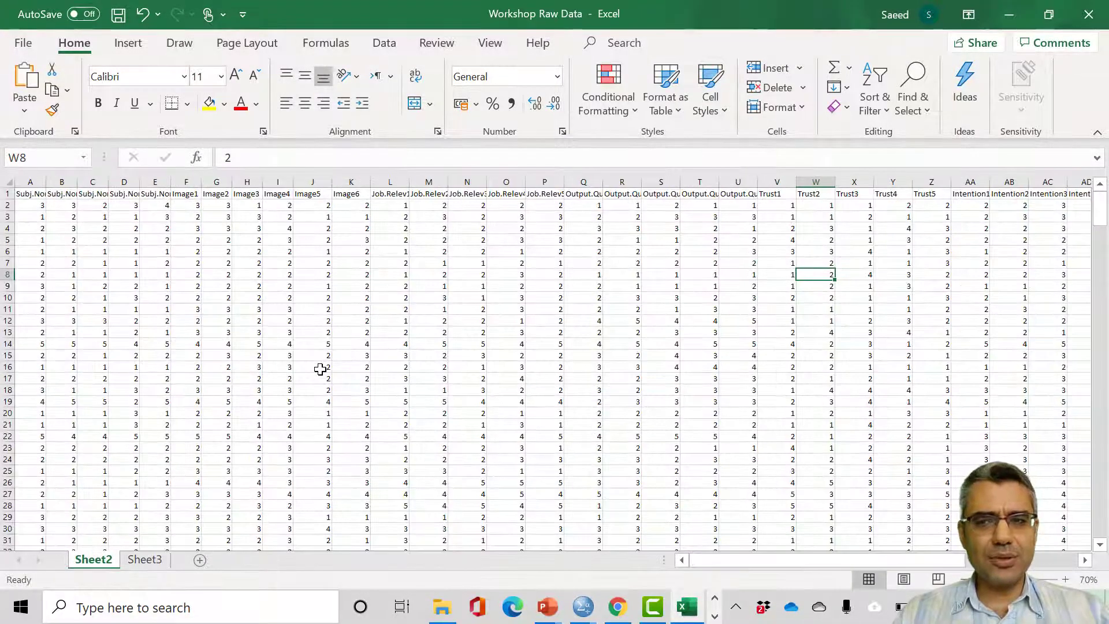
pyautogui.keyDown('ctrl'); pyautogui.scroll(3, 321, 369); pyautogui.keyUp('ctrl')
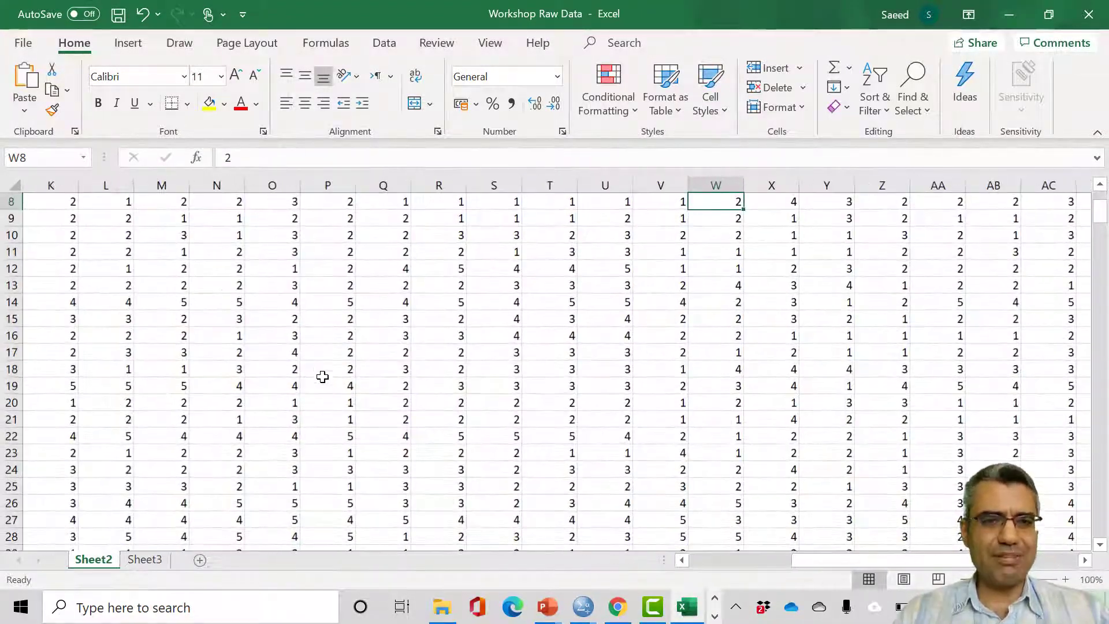
# Calculate the first respondent's standard deviation in cell AM2, beside the Attitude6 column, with the formula =STDEV.P(A2:AL2).
pyautogui.moveTo(871, 563); pyautogui.dragTo(964, 563)
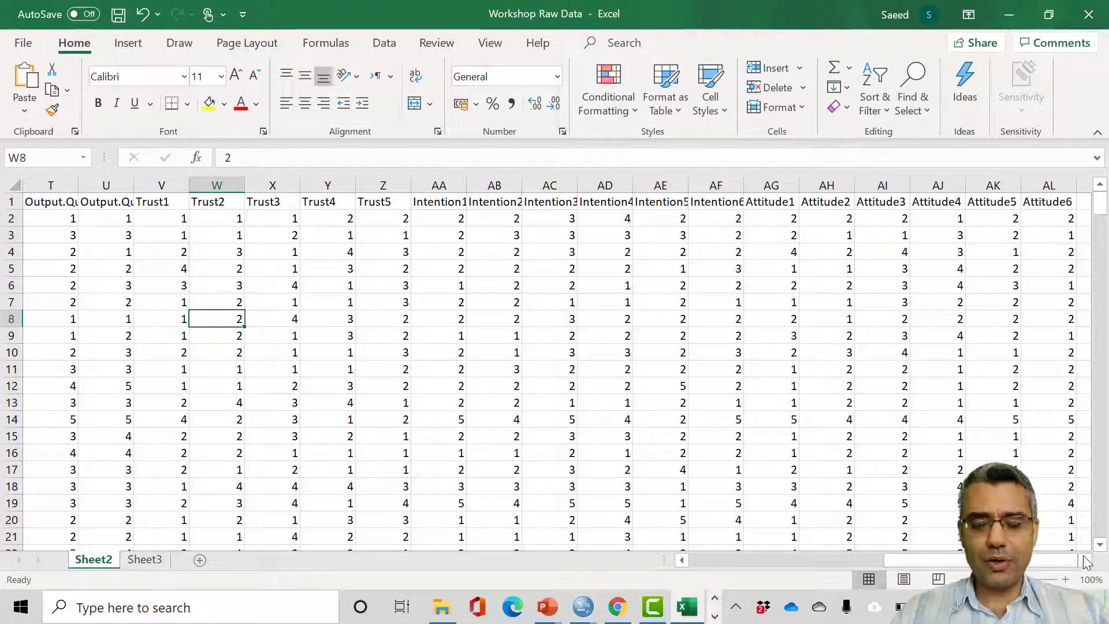
pyautogui.hscroll(4, 1086, 560)
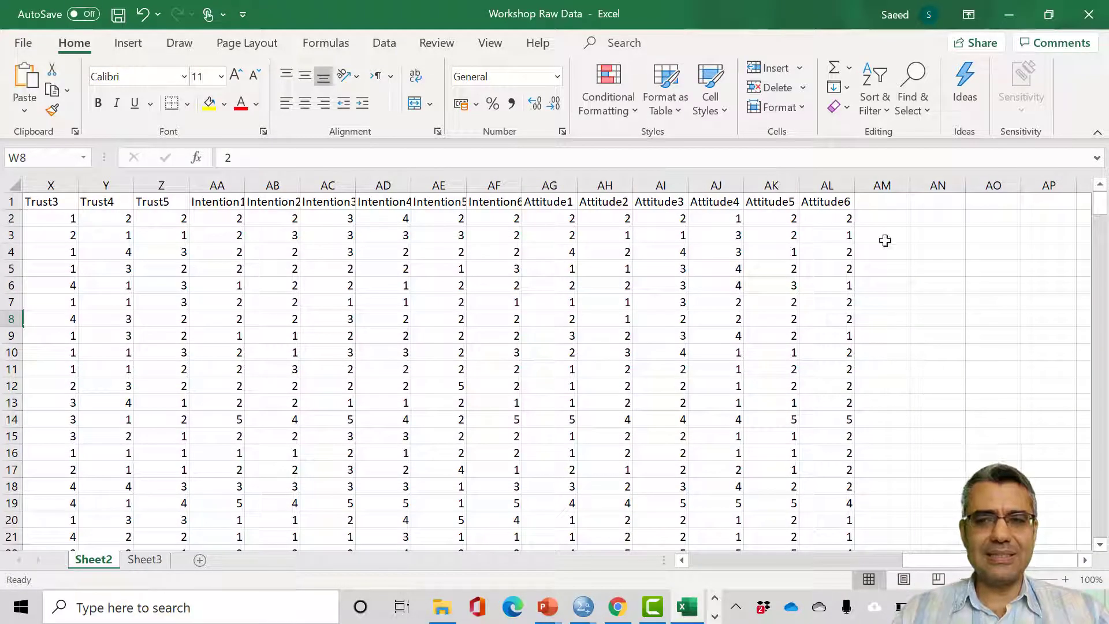
pyautogui.click(885, 204)
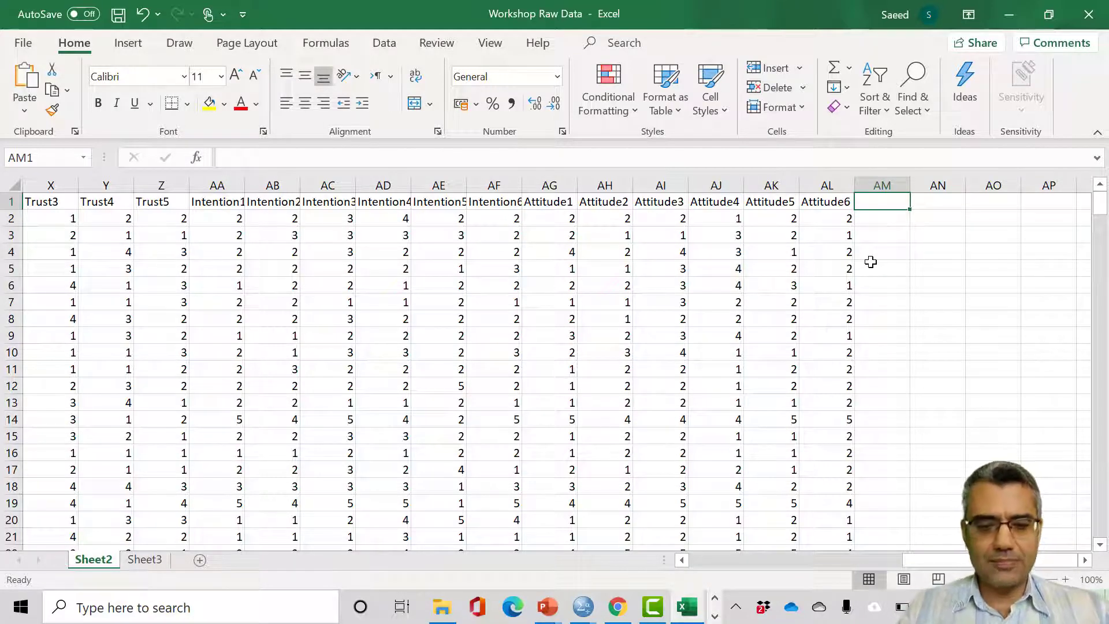
pyautogui.press('Down')
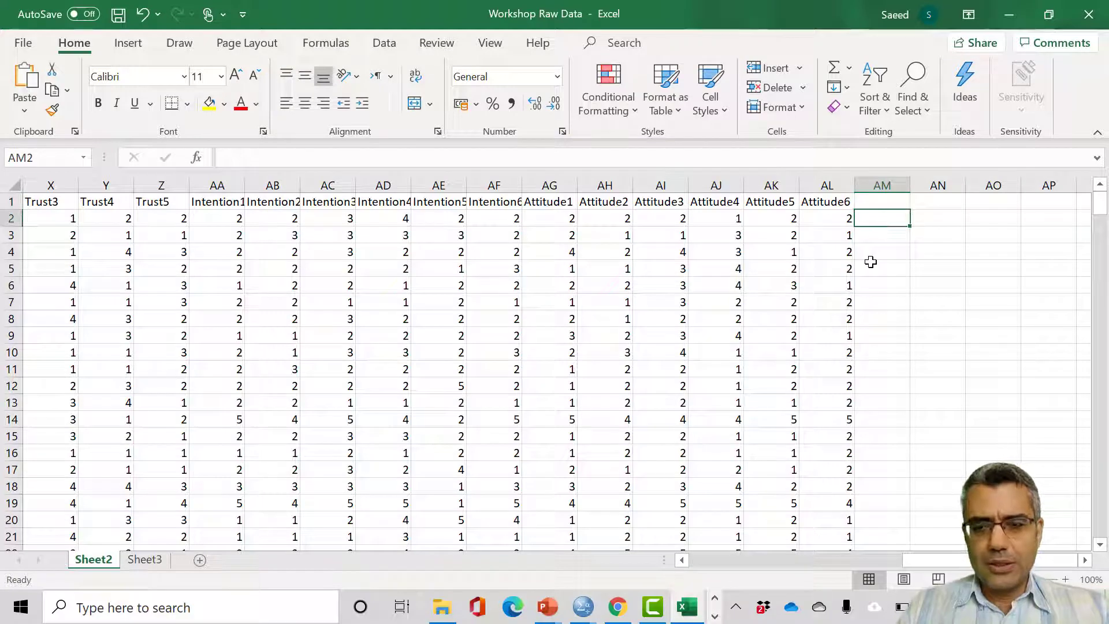
pyautogui.scroll(3, 896, 251)
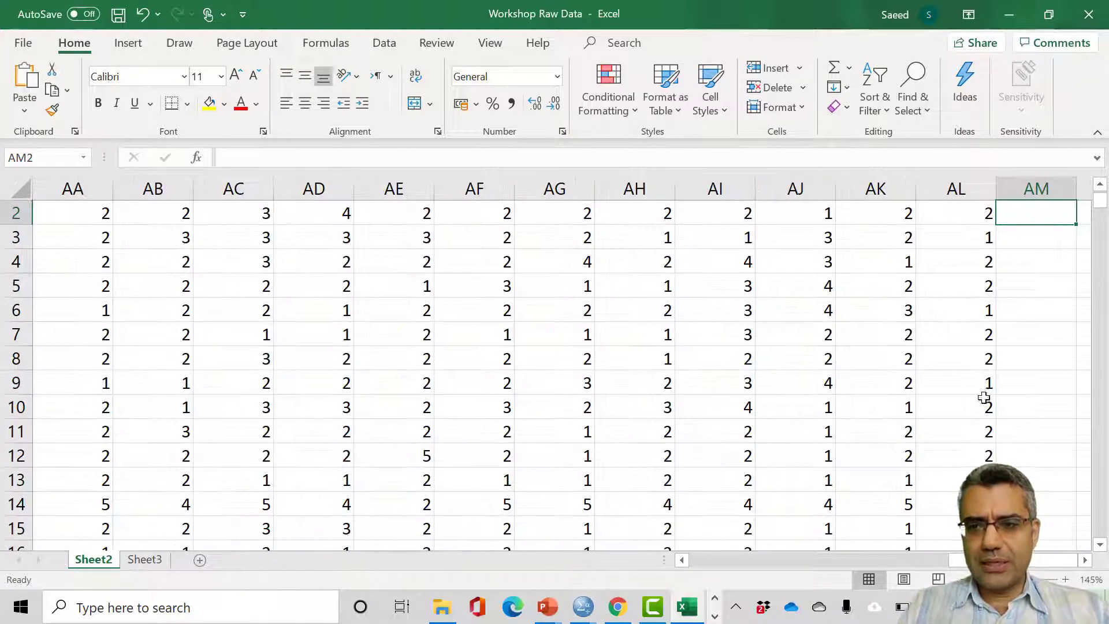
pyautogui.click(1084, 560)
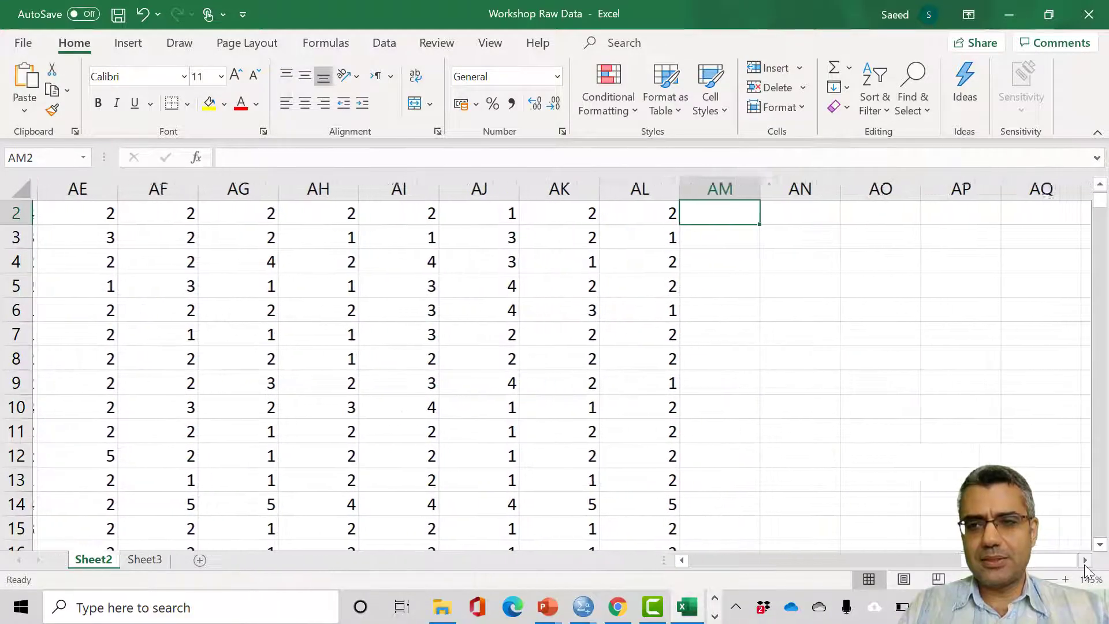
pyautogui.scroll(1, 852, 408)
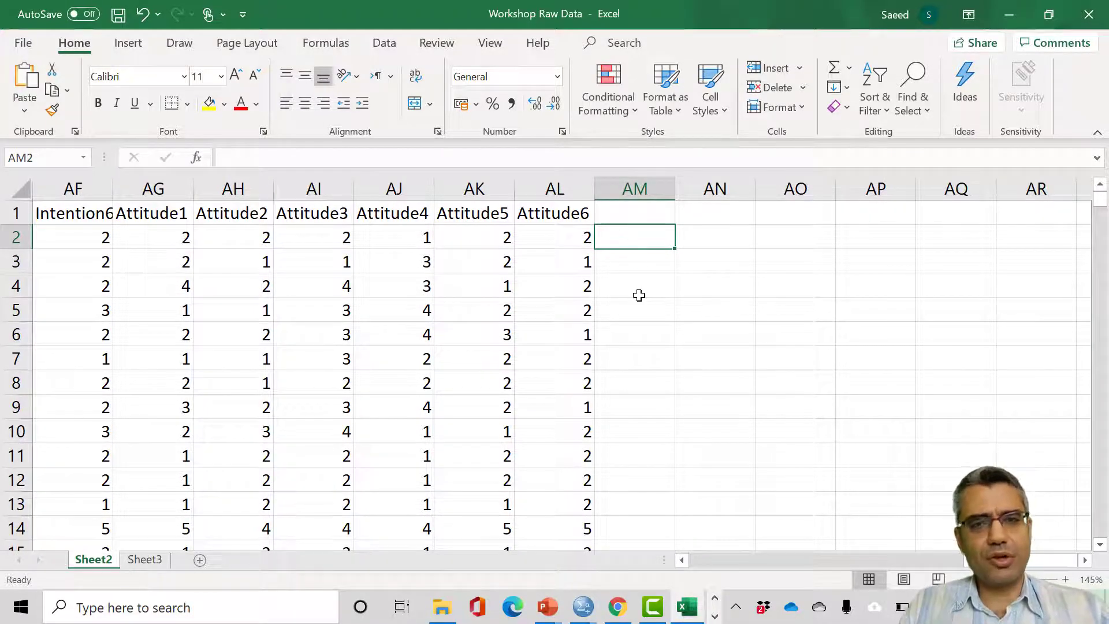
pyautogui.keyDown('ctrl'); pyautogui.scroll(2, 639, 295); pyautogui.keyUp('ctrl')
pyautogui.hscroll(5, 953, 531)
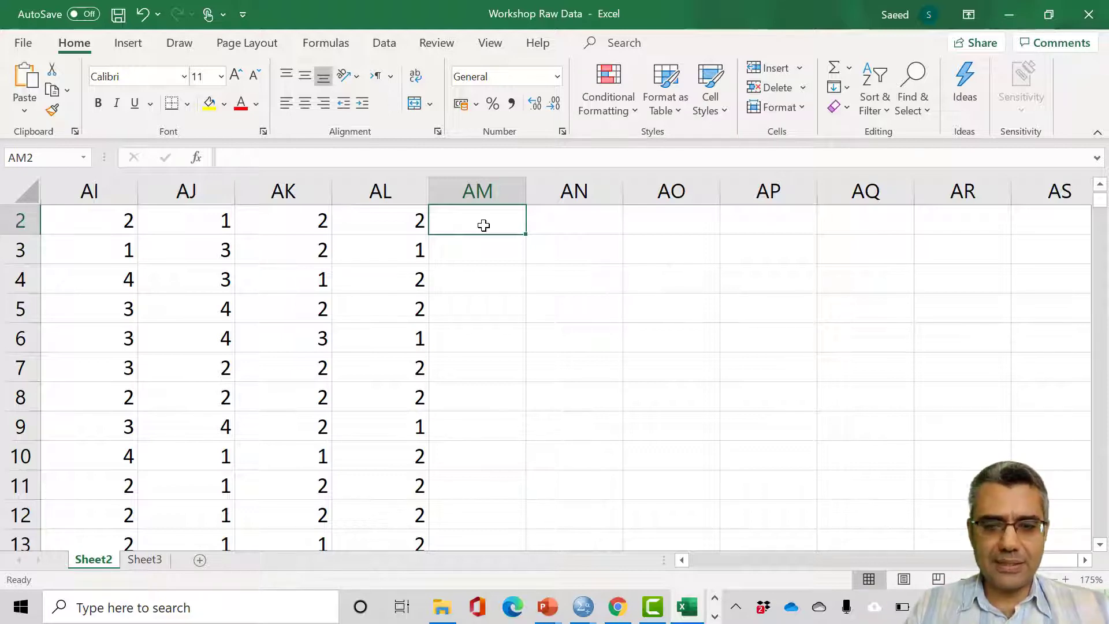
pyautogui.write('=')
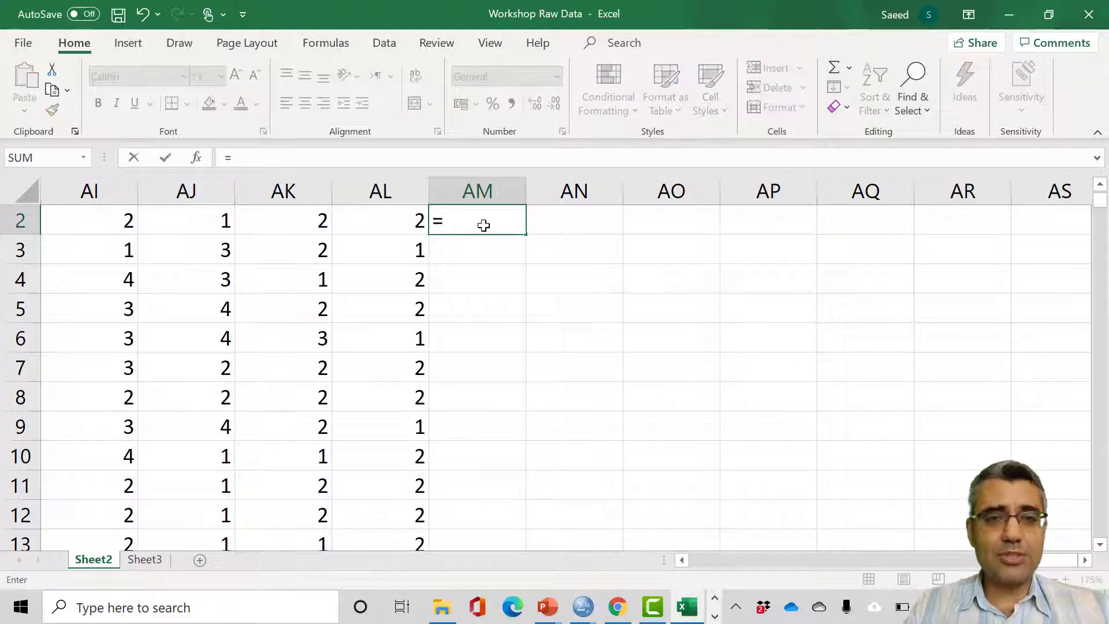
pyautogui.write('stdev')
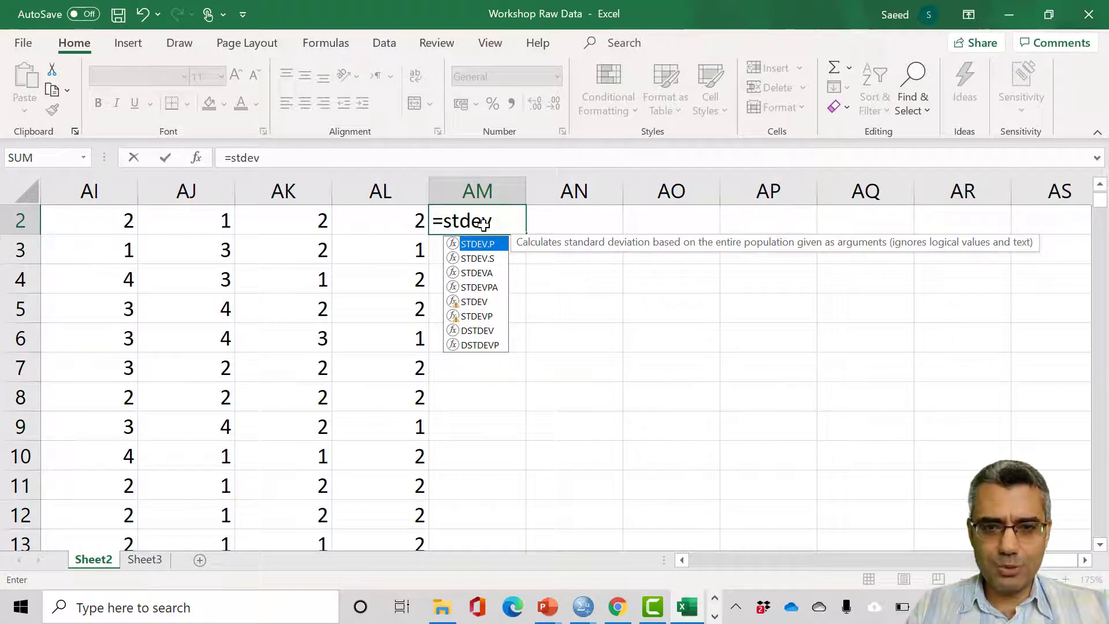
pyautogui.write('.p')
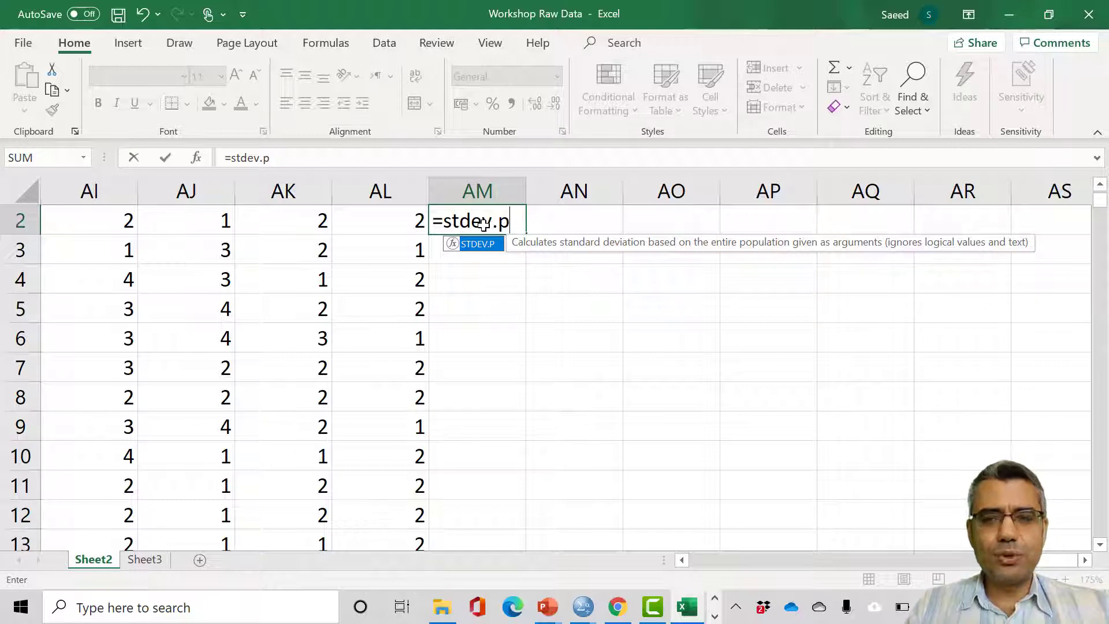
pyautogui.write('(')
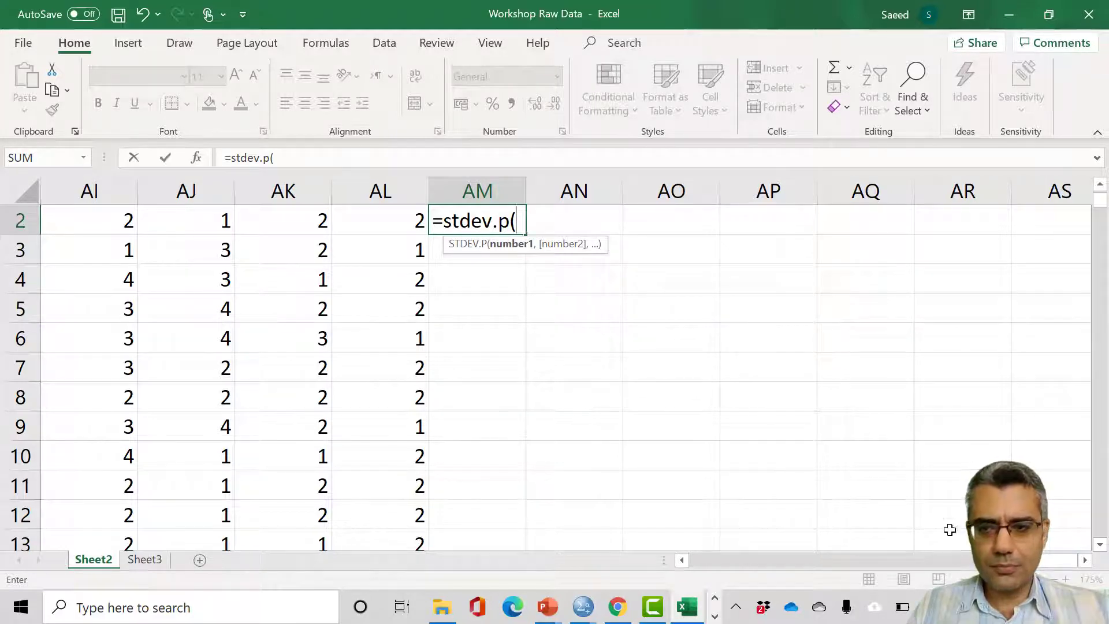
pyautogui.hscroll(-10, 566, 370)
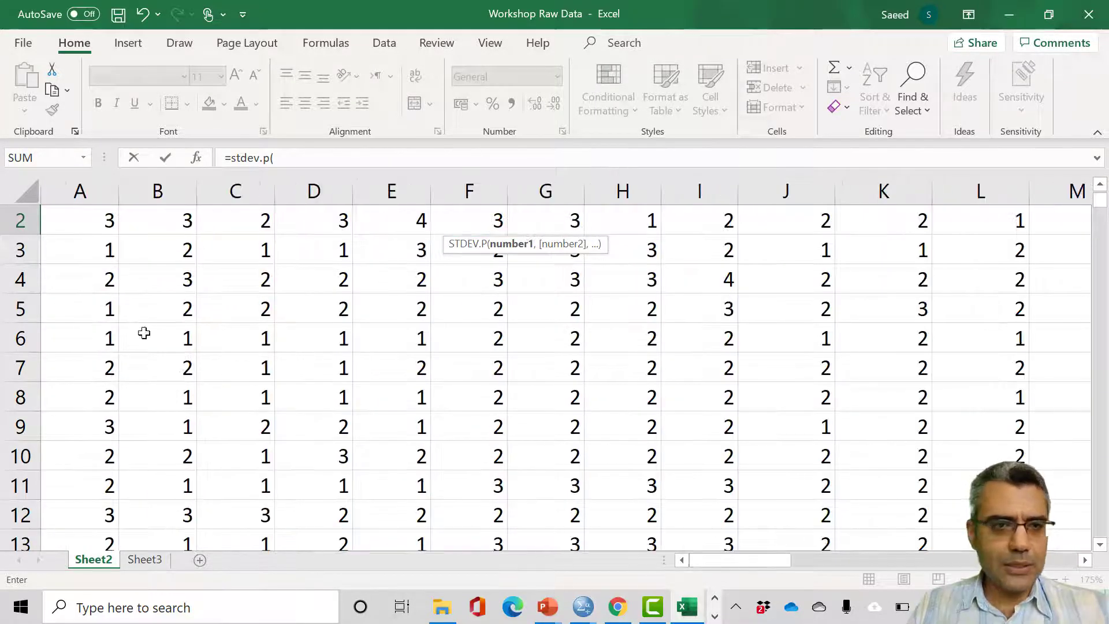
pyautogui.scroll(1, 63, 260)
pyautogui.moveTo(67, 250); pyautogui.dragTo(884, 249)
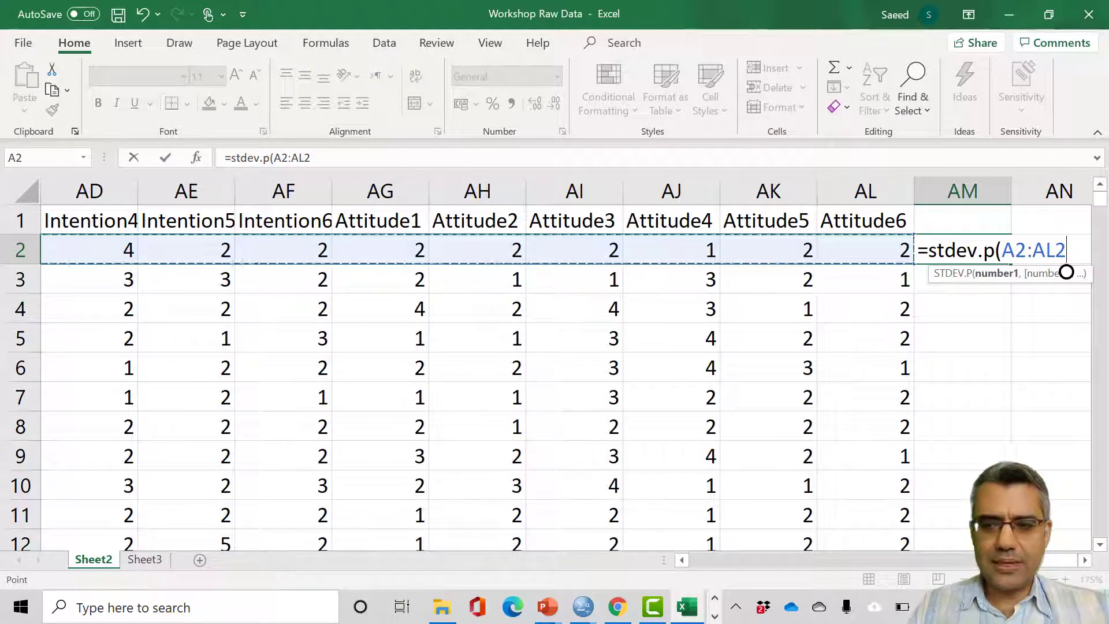
pyautogui.write(')')
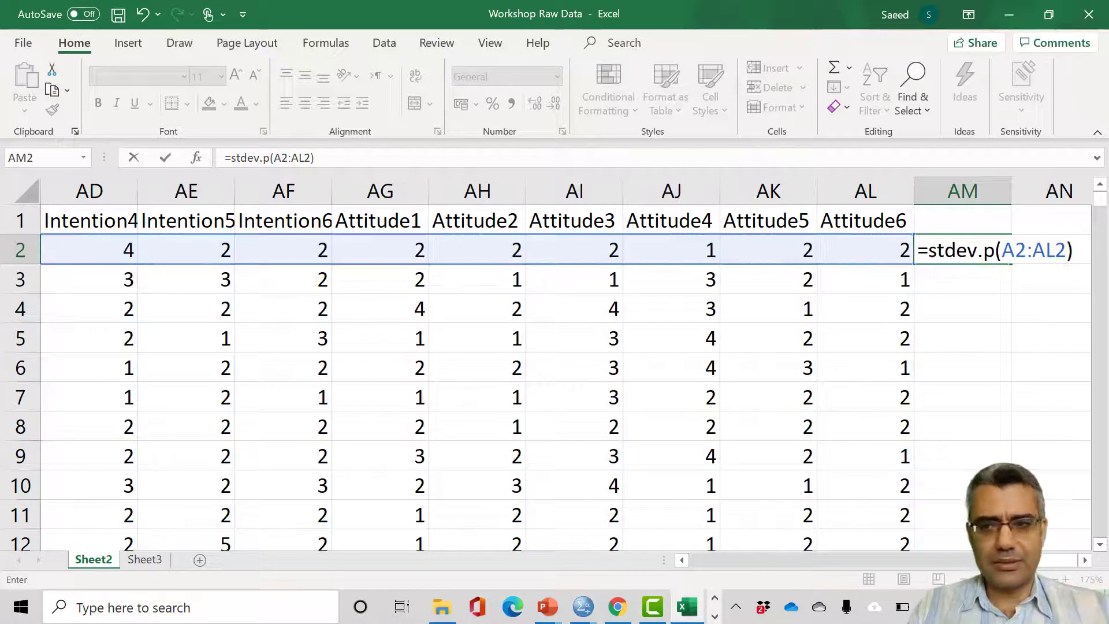
pyautogui.press('Return')
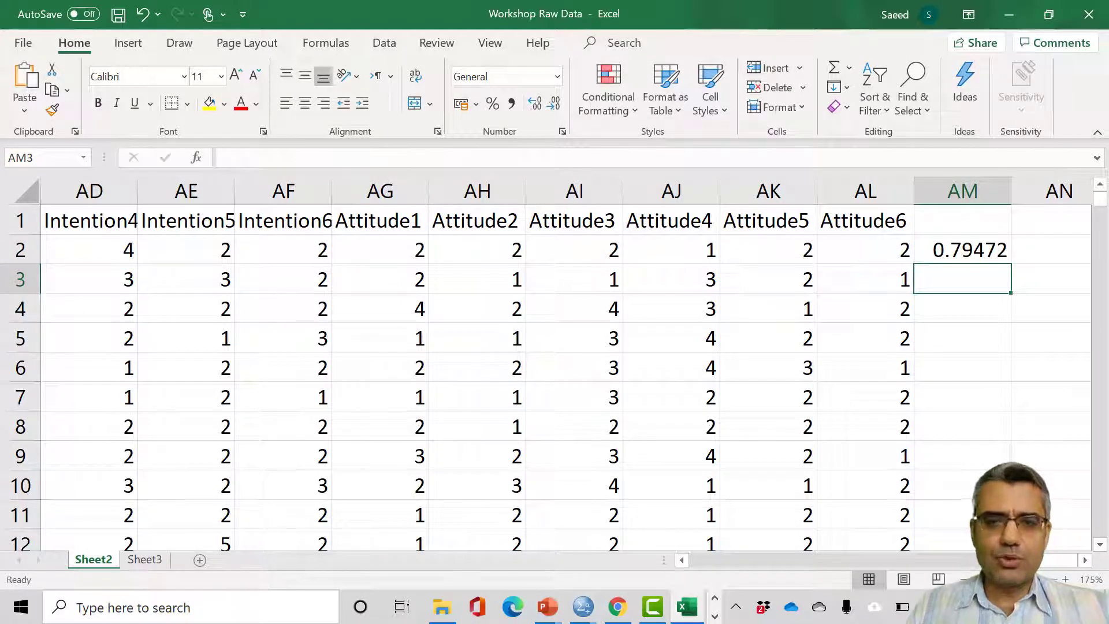
# Label the new column with the heading "Std Dev" in cell AM1.
pyautogui.click(945, 226)
pyautogui.write('Sd')
pyautogui.press('BackSpace')
pyautogui.press('BackSpace')
pyautogui.write('td')
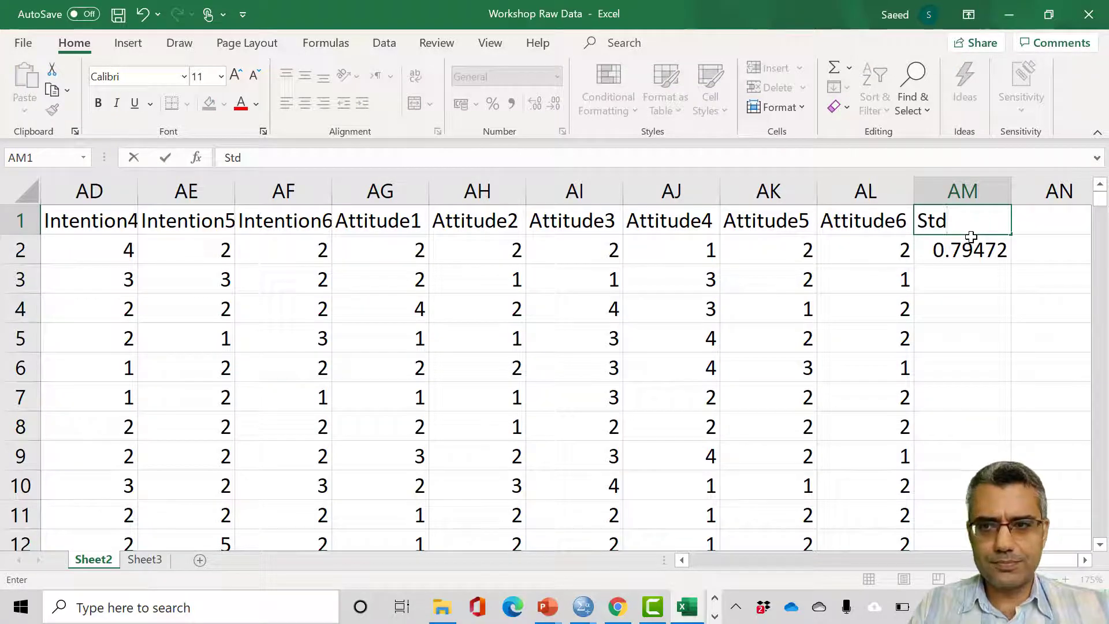
pyautogui.write(' Dev')
pyautogui.press('Return')
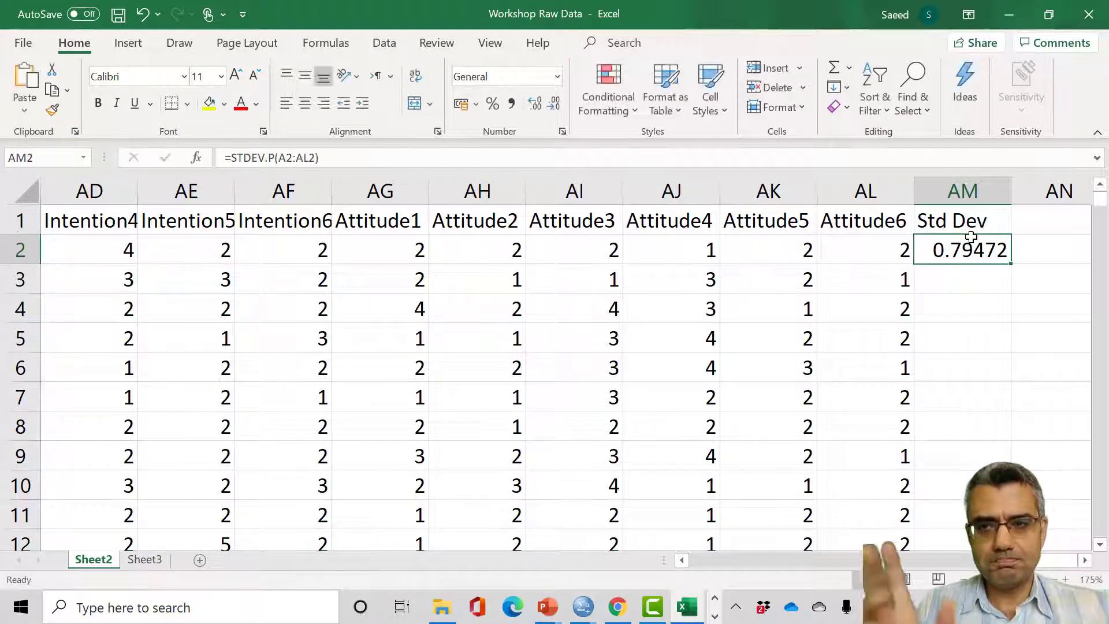
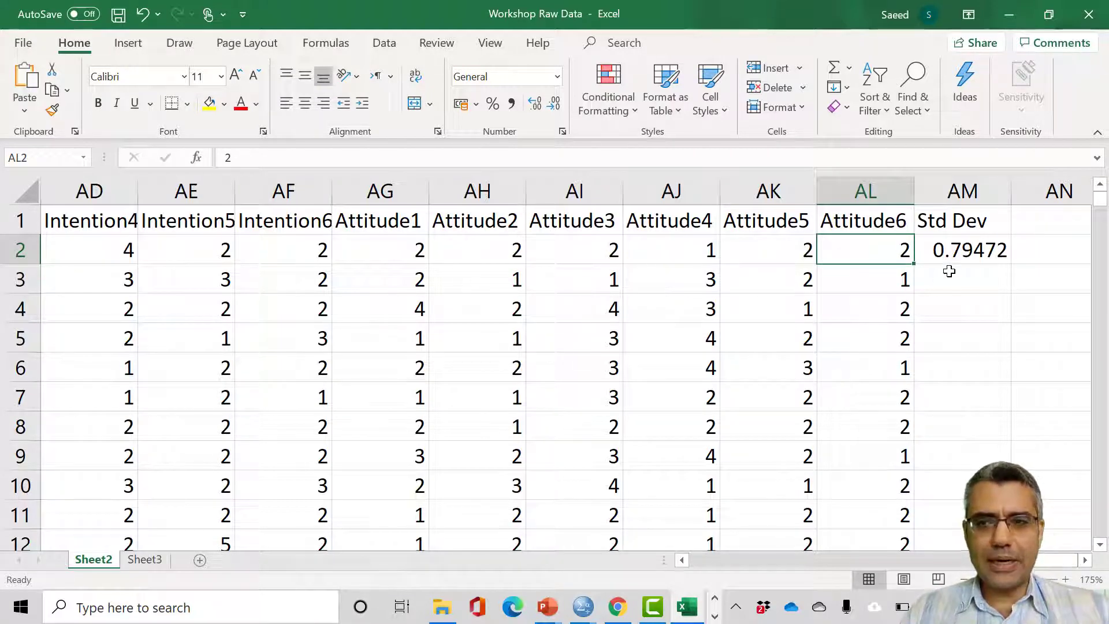
# Clear cell AM2 and re-enter the first respondent's standard deviation formula as =STDEV.P(A2:AL2).
pyautogui.click(950, 250)
pyautogui.press('Delete')
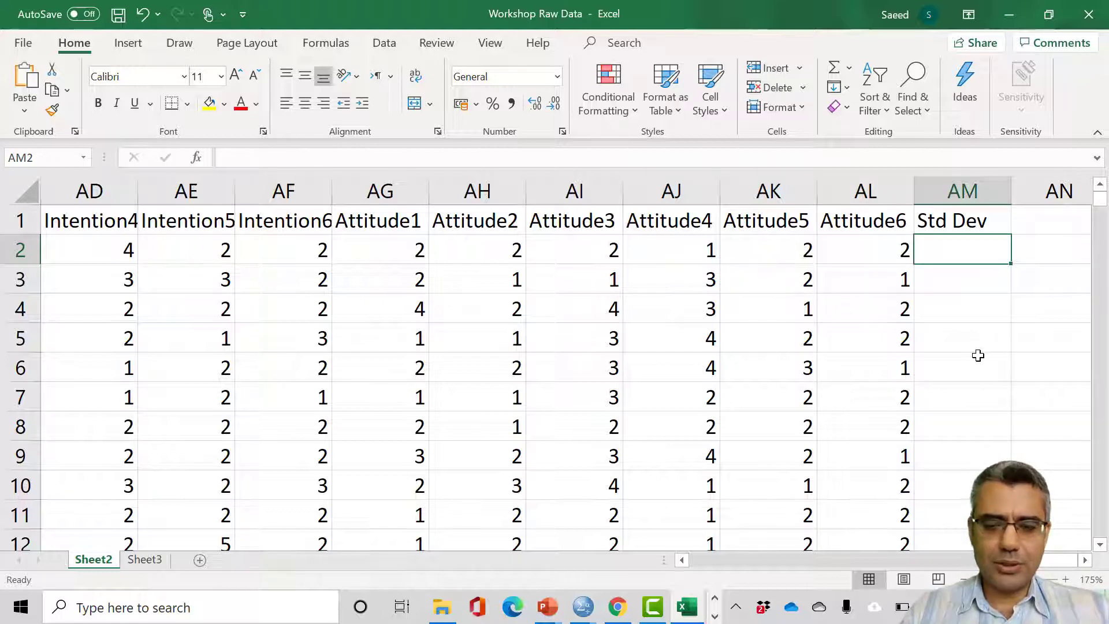
pyautogui.write('=stdev.p')
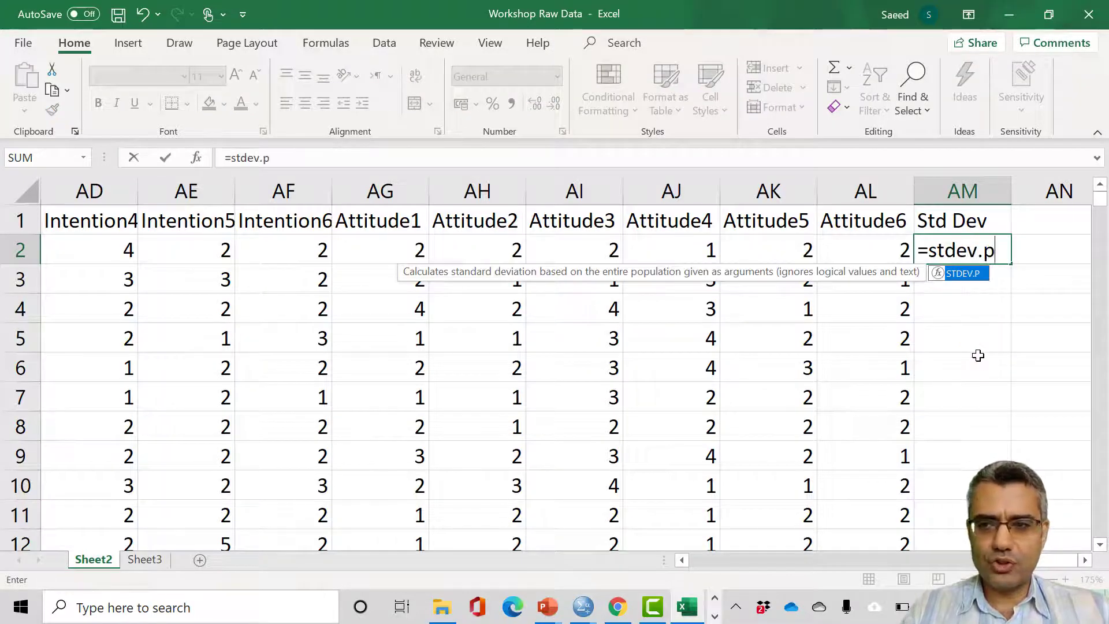
pyautogui.write('(')
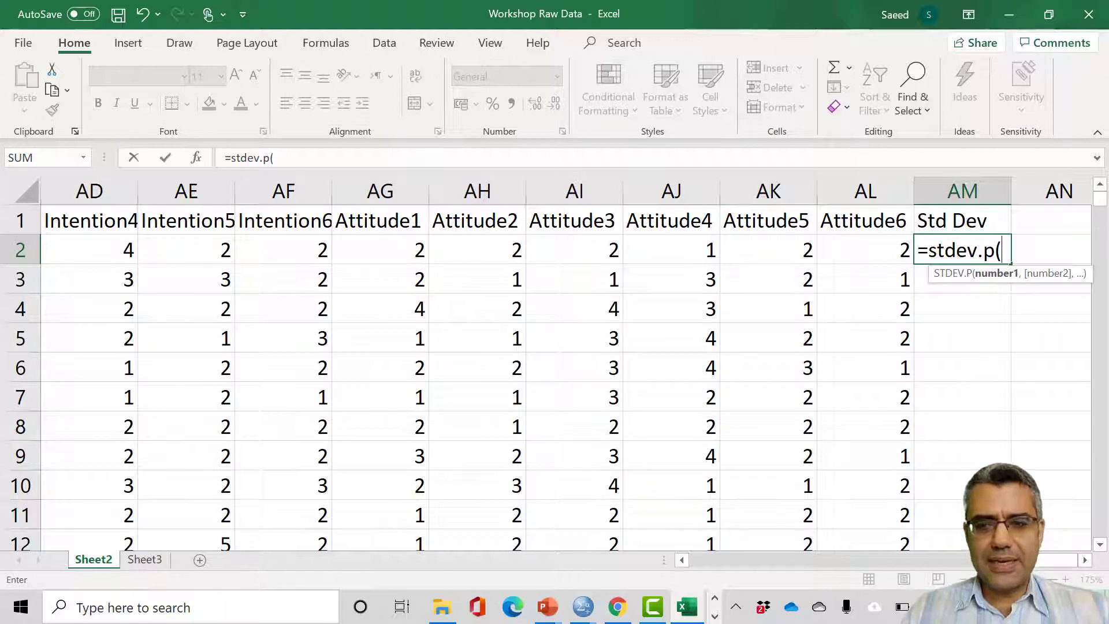
pyautogui.moveTo(993, 559); pyautogui.dragTo(595, 557)
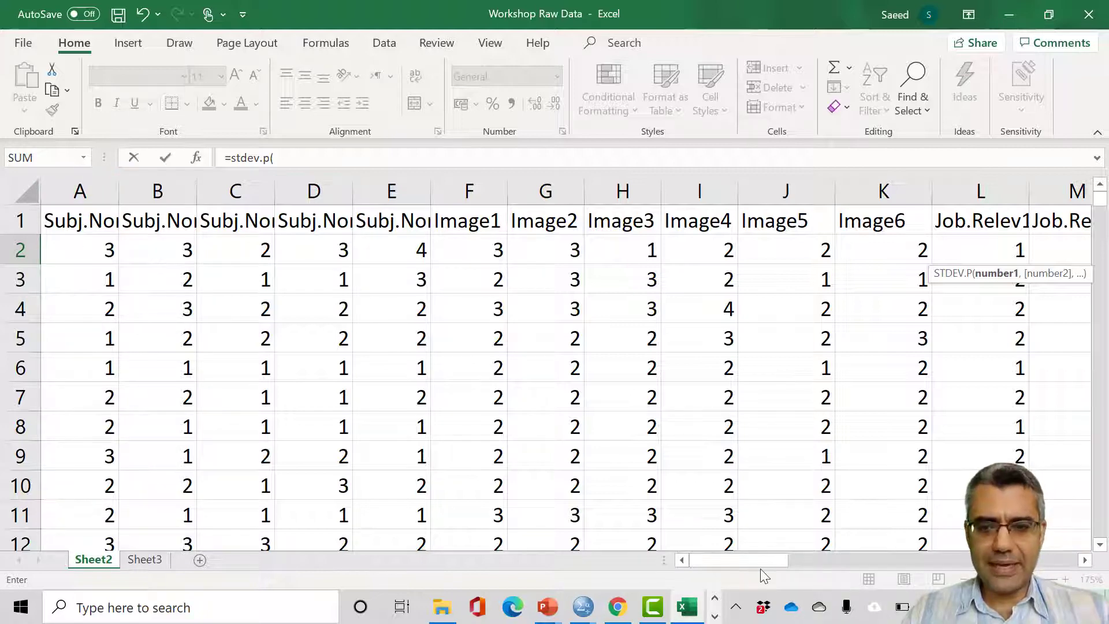
pyautogui.moveTo(761, 561); pyautogui.dragTo(982, 560)
pyautogui.write('A2:')
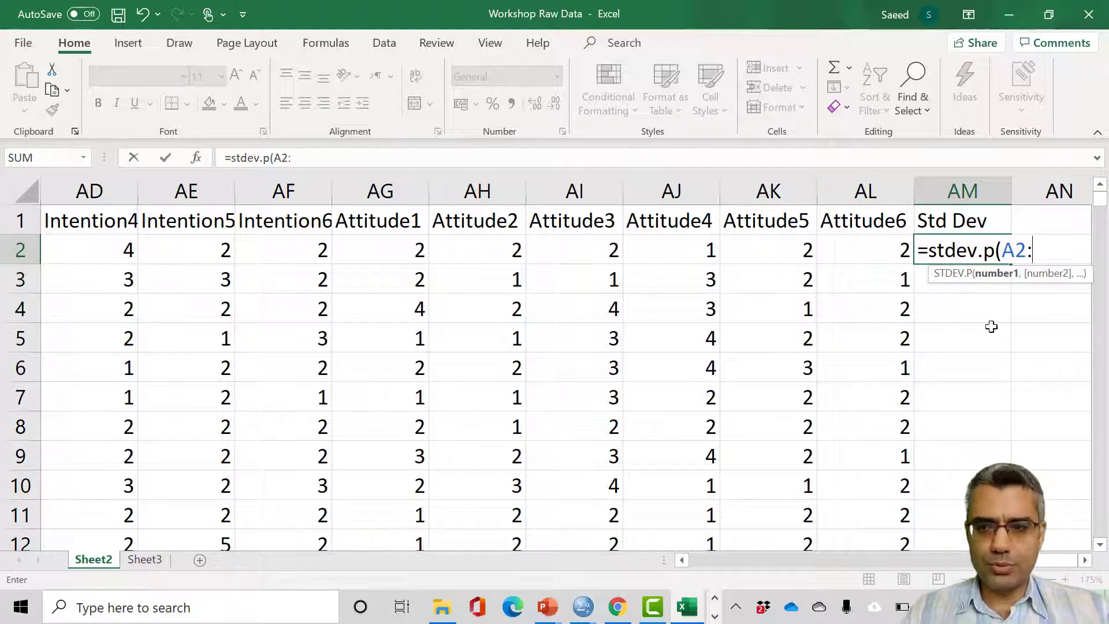
pyautogui.write('AL2')
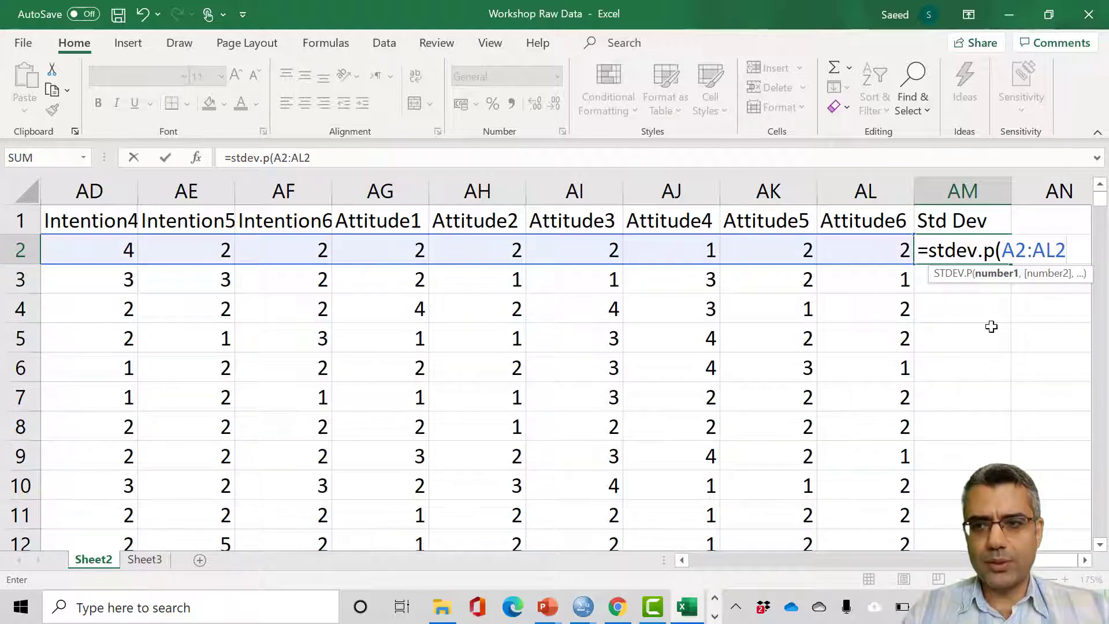
pyautogui.write(')')
pyautogui.press('Return')
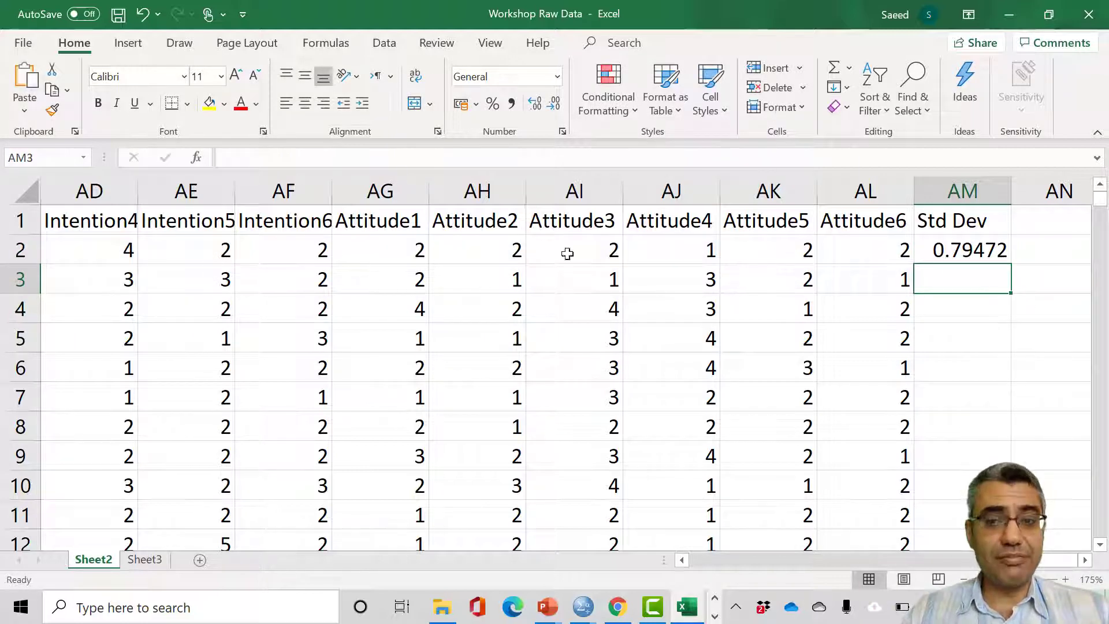
# Check the formula in AM2 and fill it down the Std Dev column for all respondents.
pyautogui.click(971, 250)
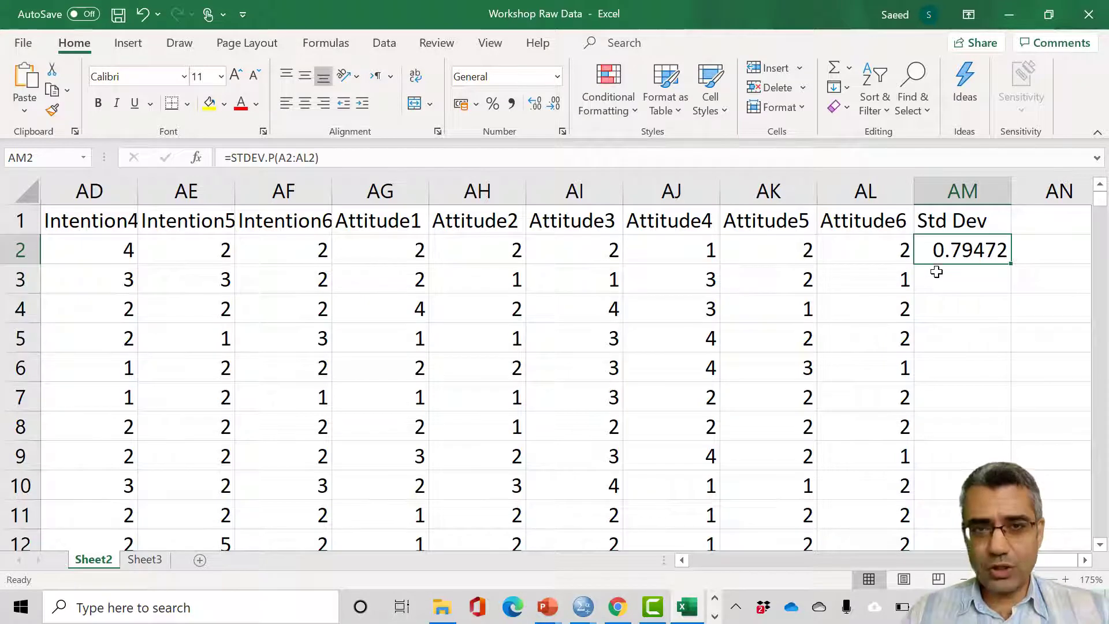
pyautogui.click(333, 160)
pyautogui.moveTo(333, 160); pyautogui.dragTo(226, 157)
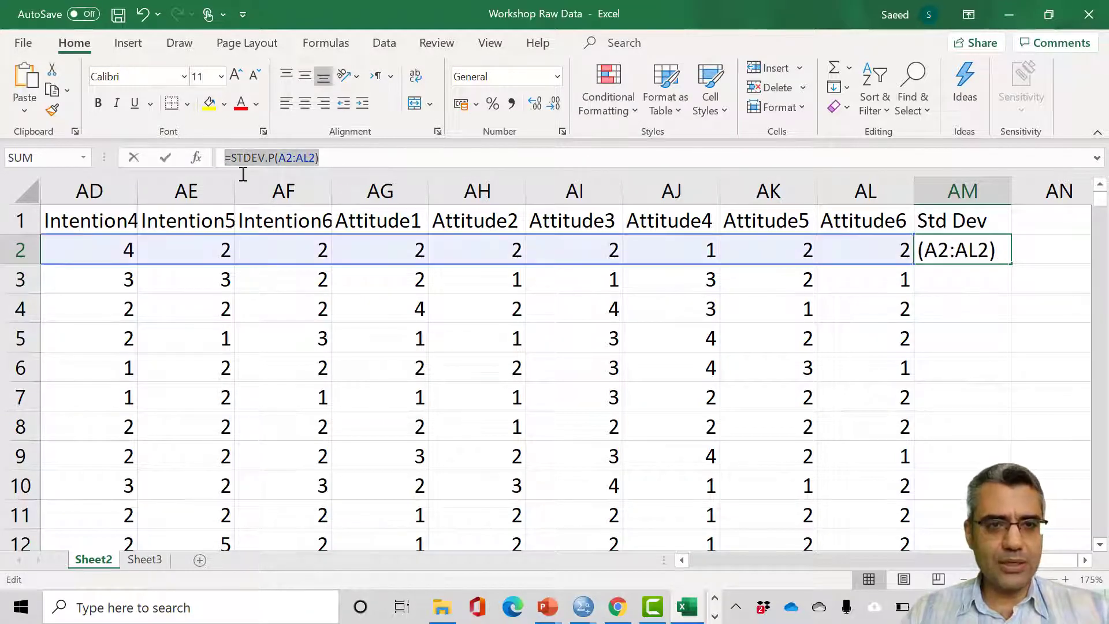
pyautogui.press('Escape')
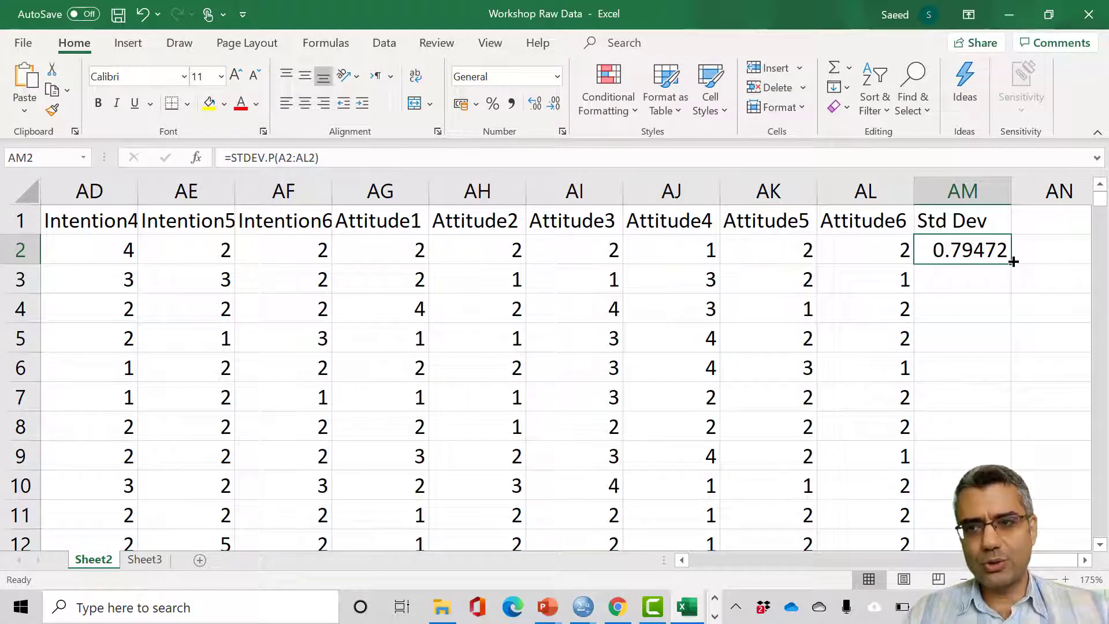
pyautogui.scroll(5, 992, 296)
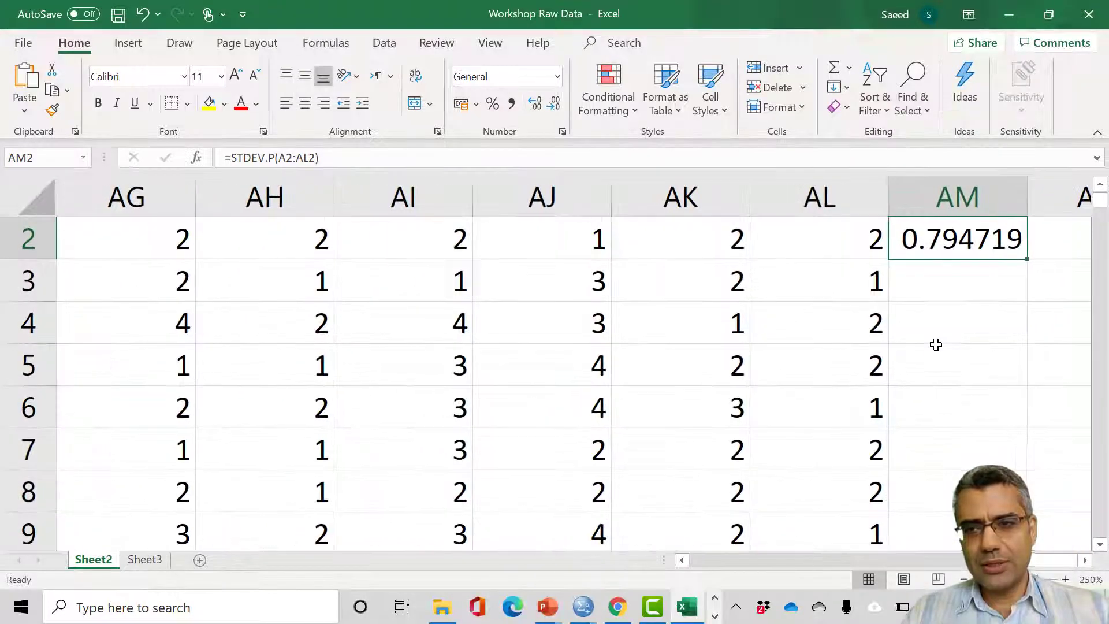
pyautogui.doubleClick(1029, 261)
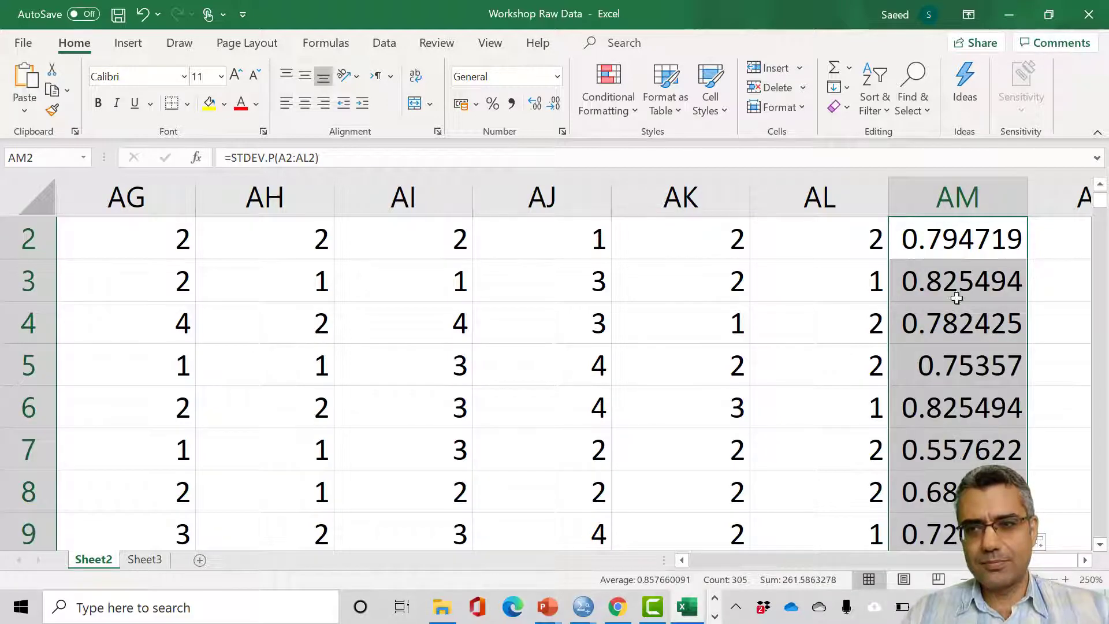
# Review the Std Dev values in column AM from the first respondent to the last.
pyautogui.keyDown('ctrl'); pyautogui.scroll(-8, 926, 312); pyautogui.keyUp('ctrl')
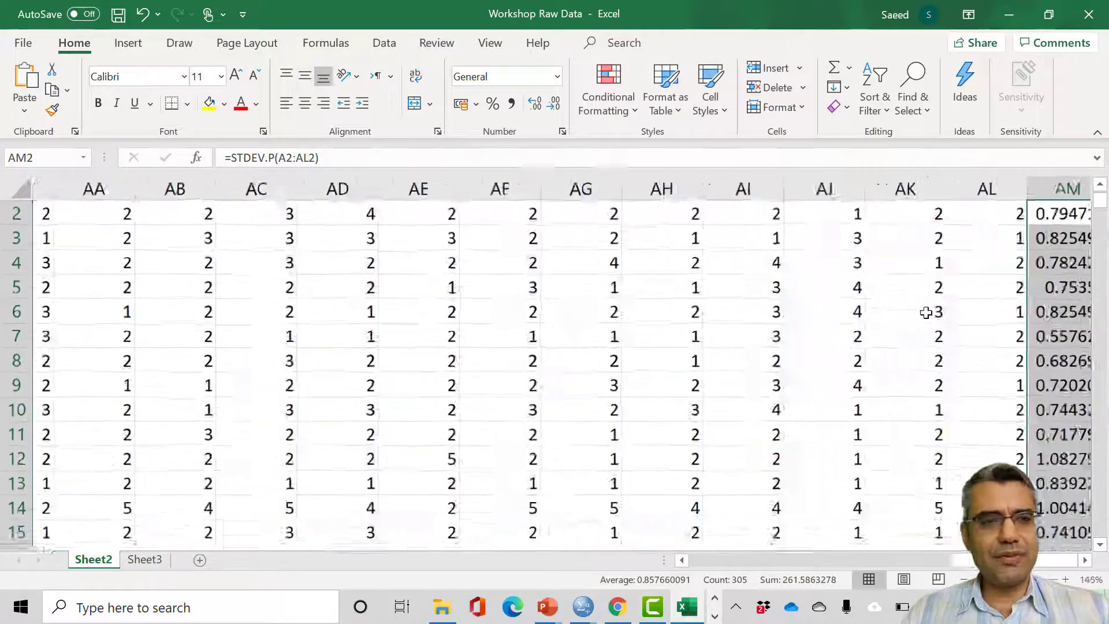
pyautogui.keyDown('ctrl'); pyautogui.scroll(-1, 927, 313); pyautogui.keyUp('ctrl')
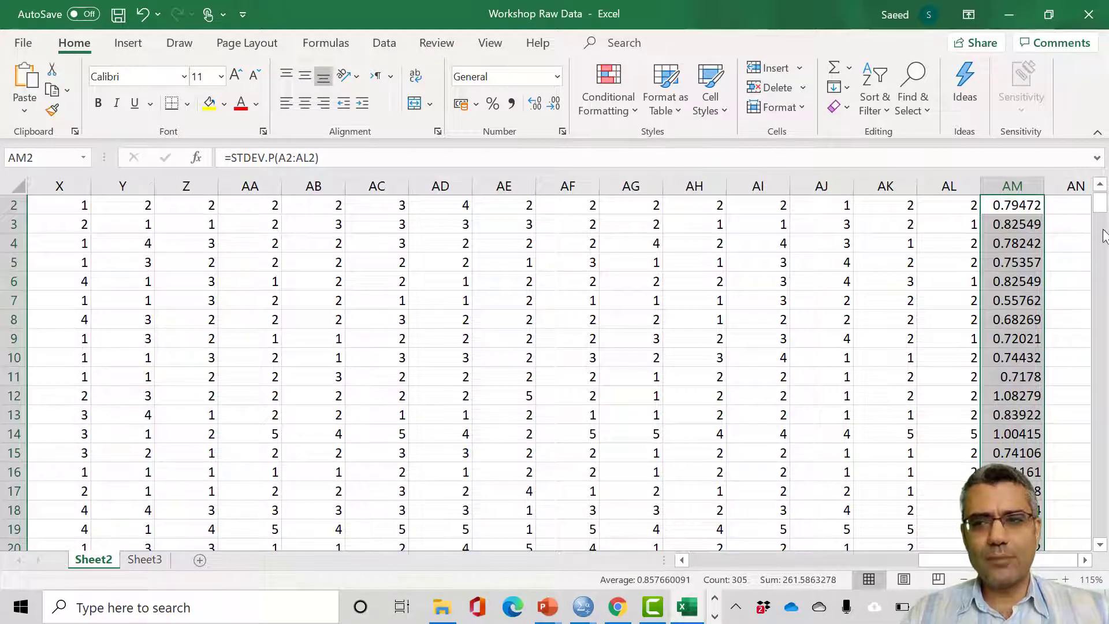
pyautogui.moveTo(1100, 208); pyautogui.dragTo(1105, 368)
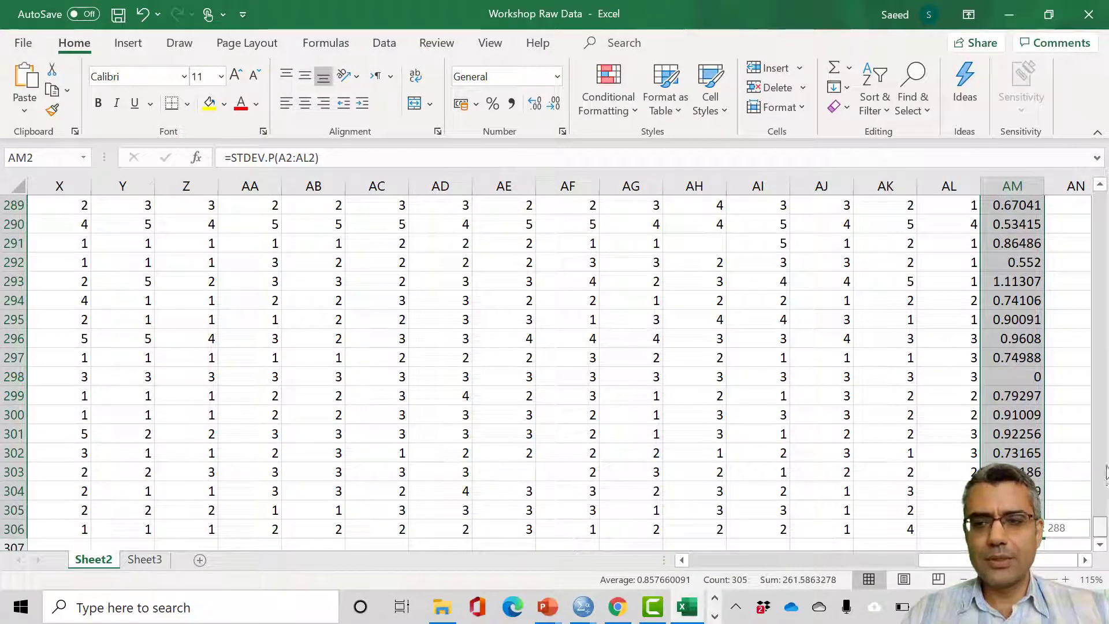
pyautogui.moveTo(1107, 471); pyautogui.dragTo(1104, 204)
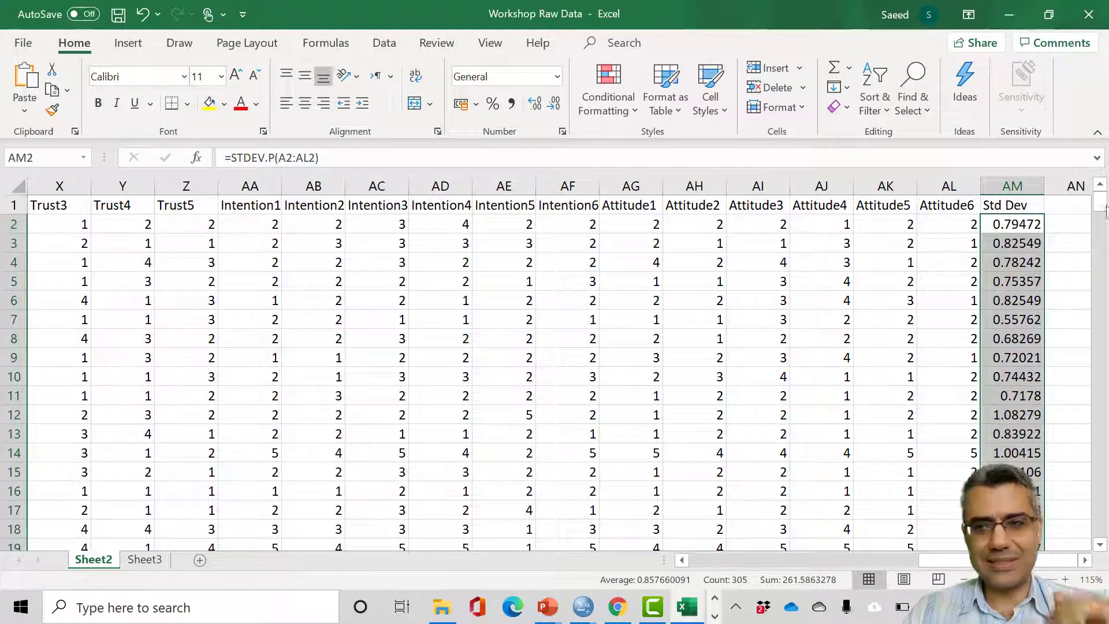
pyautogui.click(1003, 226)
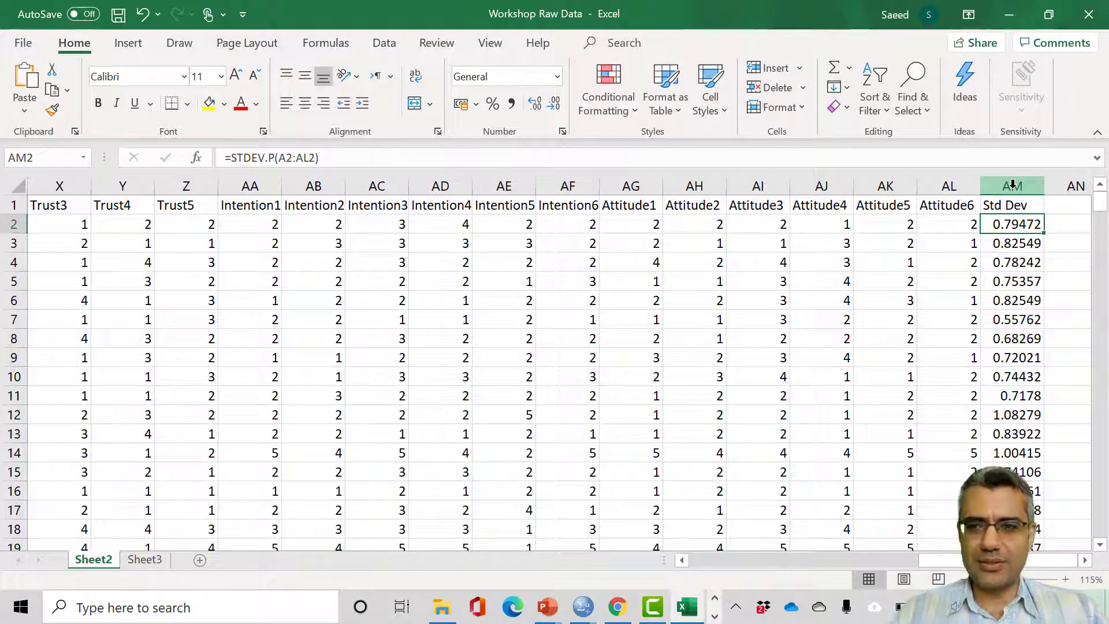
pyautogui.click(1012, 184)
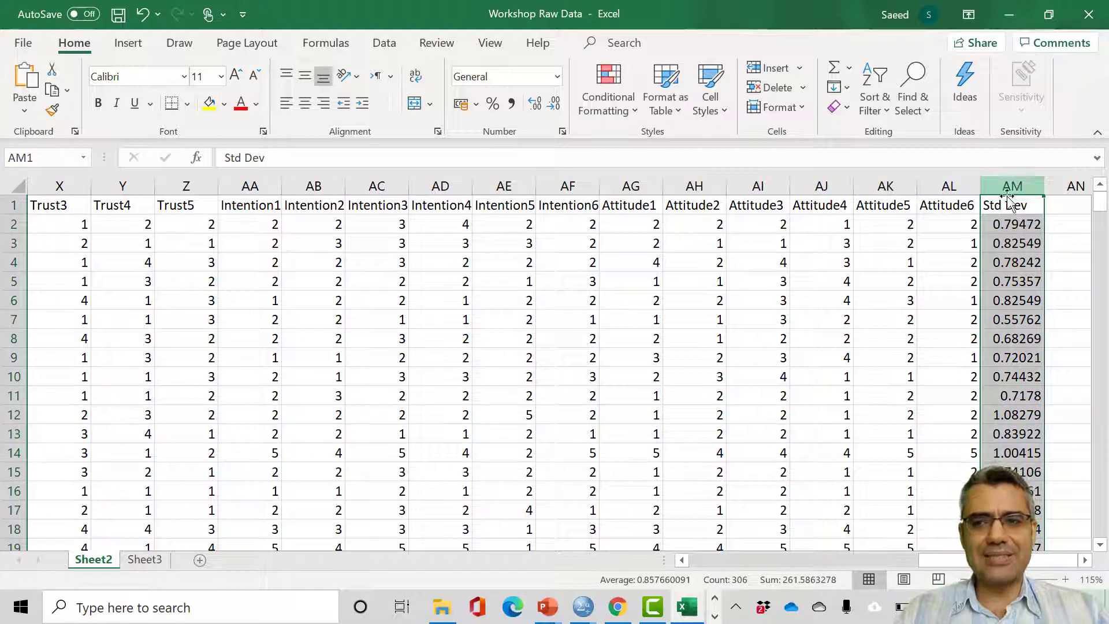
pyautogui.click(1008, 222)
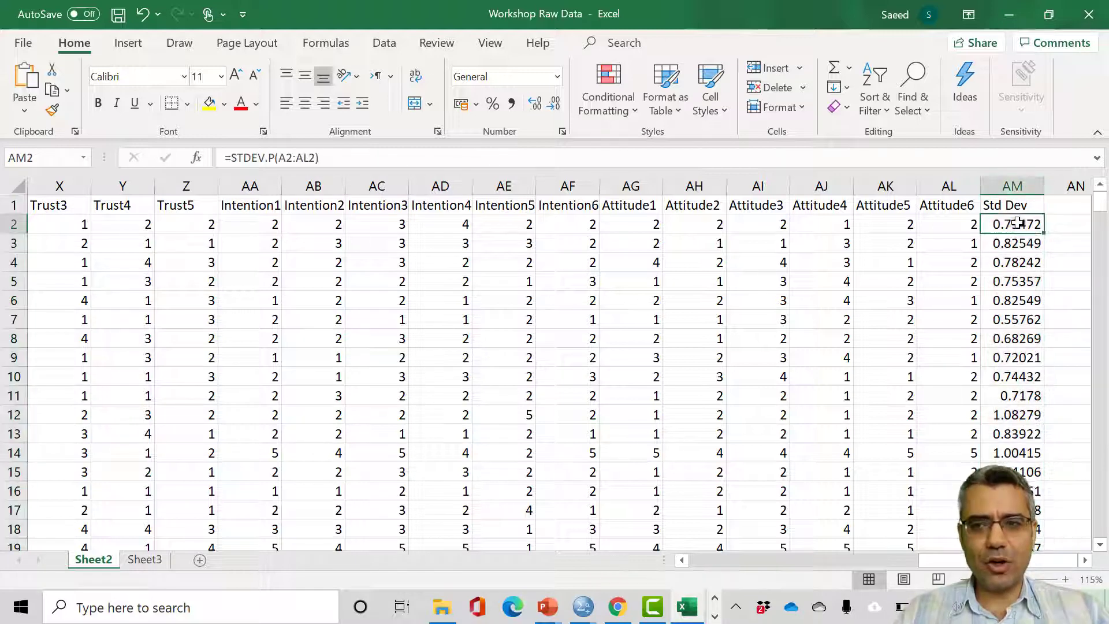
# Highlight Std Dev values in column AM that are less than .3 with Light Red Fill with Dark Red Text.
pyautogui.click(1011, 185)
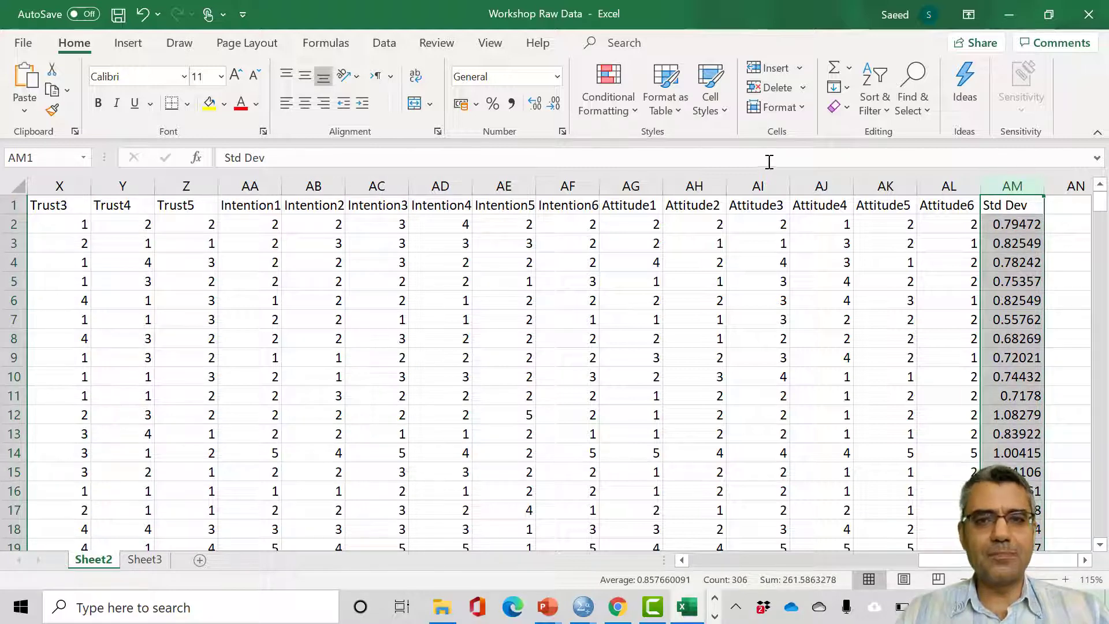
pyautogui.click(621, 118)
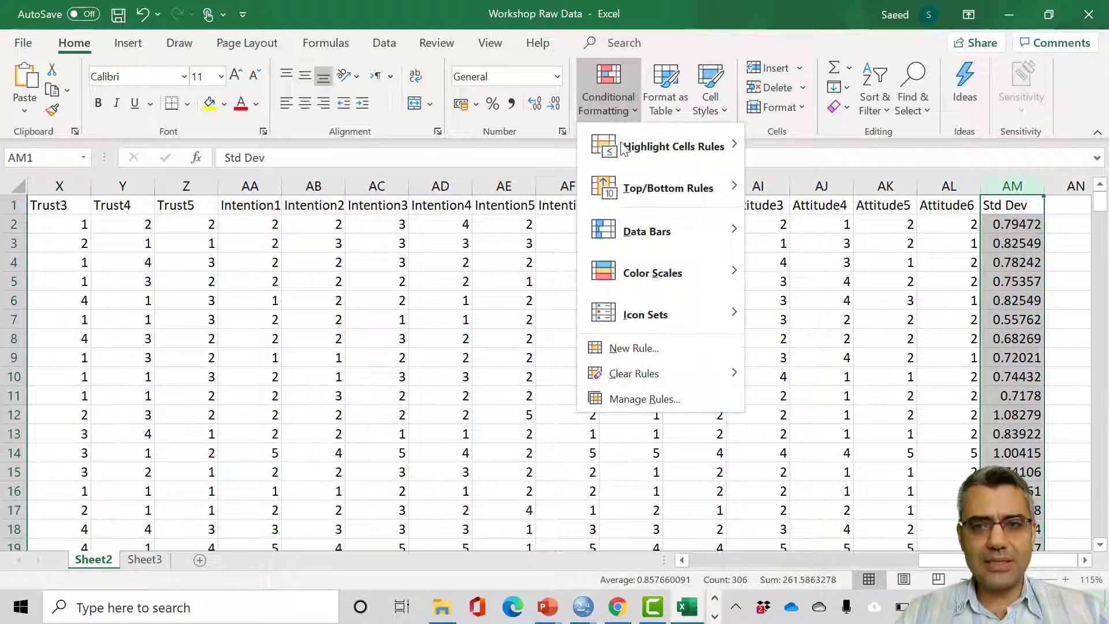
pyautogui.moveTo(651, 147)
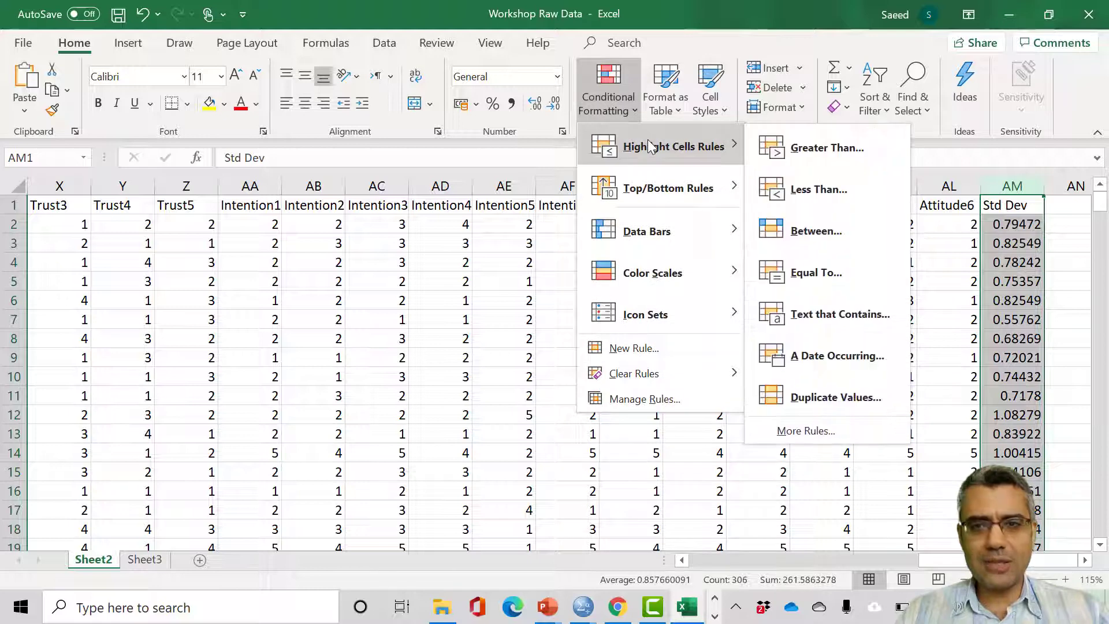
pyautogui.click(815, 190)
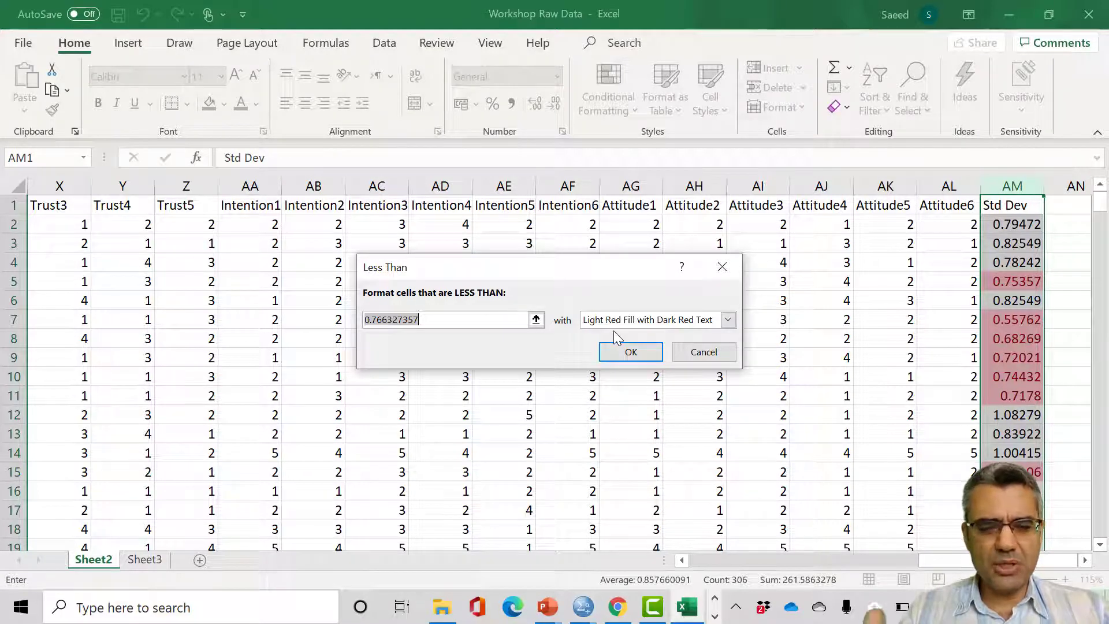
pyautogui.write('.')
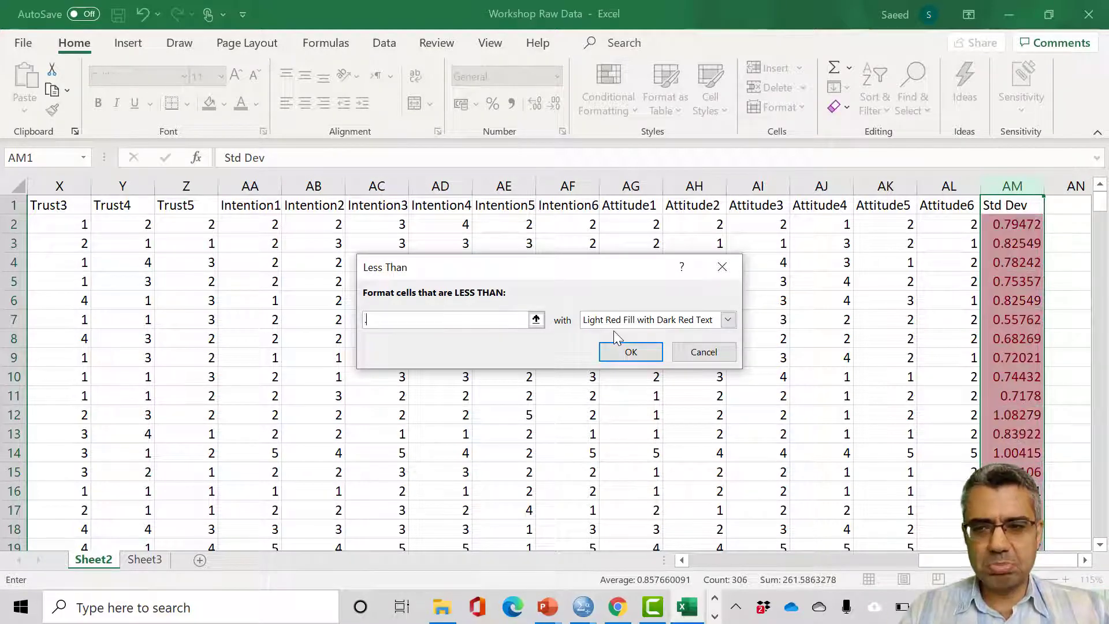
pyautogui.write('3')
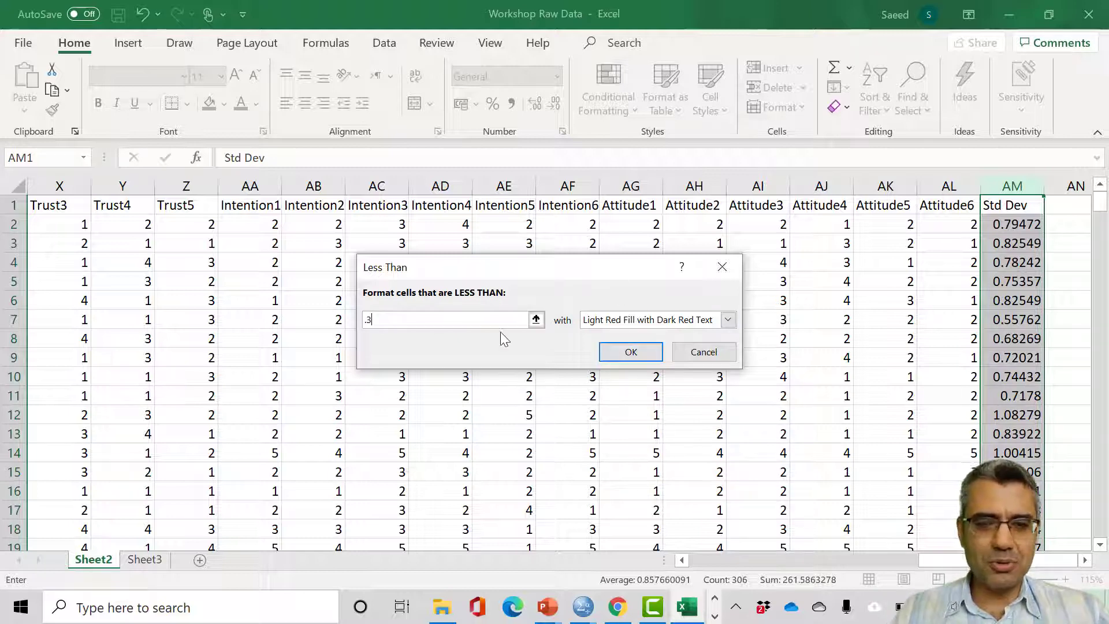
pyautogui.press('BackSpace')
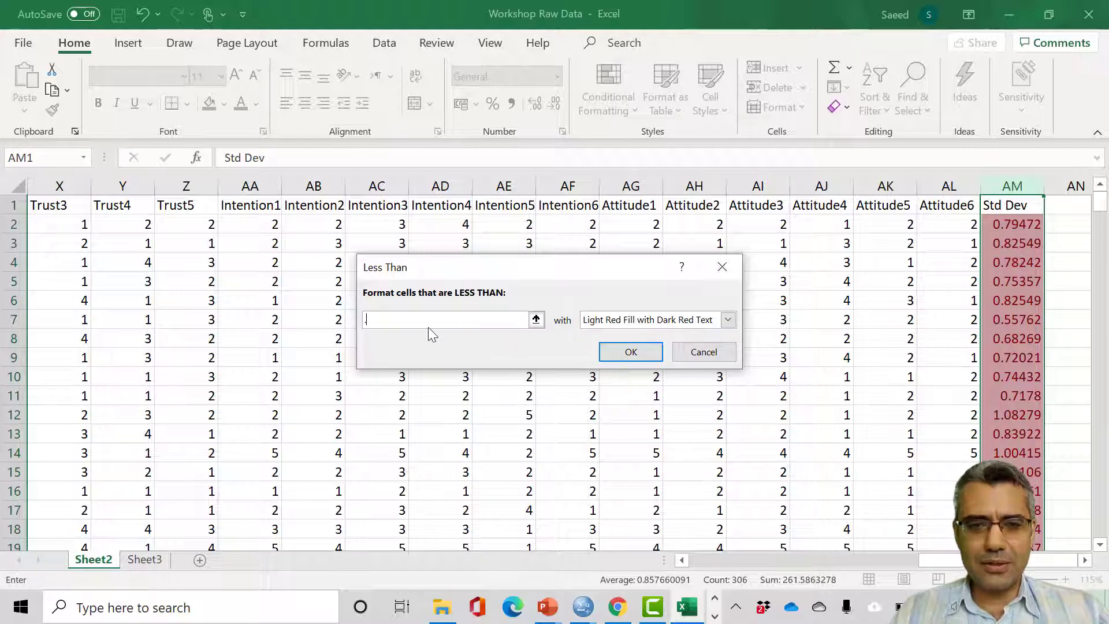
pyautogui.write('3')
pyautogui.click(630, 352)
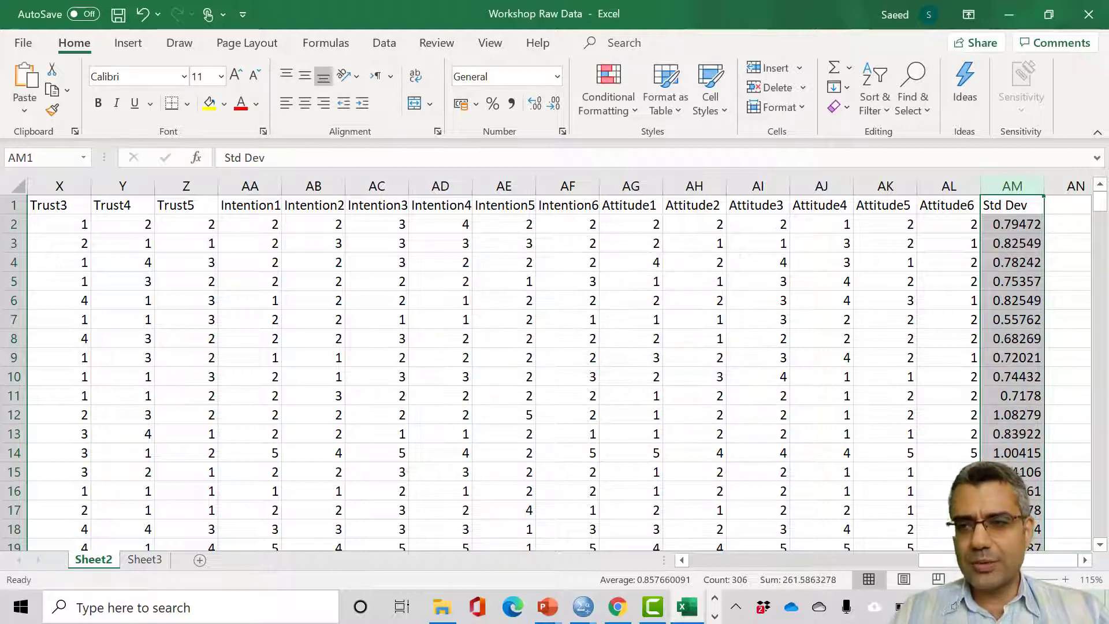
# Inspect the answers across row 30, the first respondent with a highlighted standard deviation, and delete that entire row.
pyautogui.click(1014, 263)
pyautogui.scroll(-7, 1013, 341)
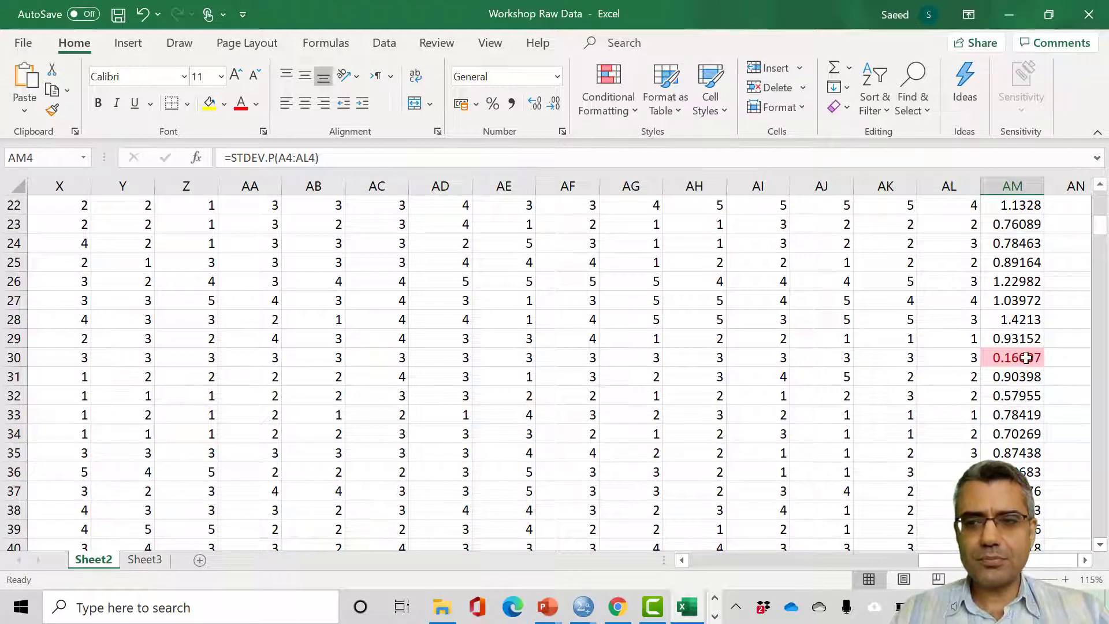
pyautogui.click(1029, 358)
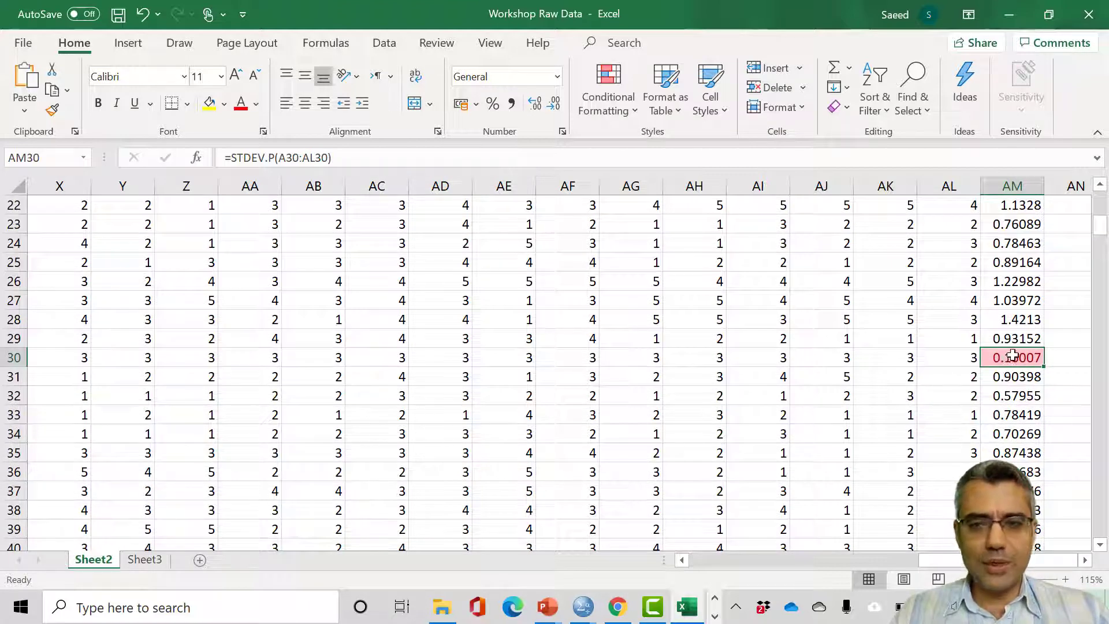
pyautogui.click(14, 358)
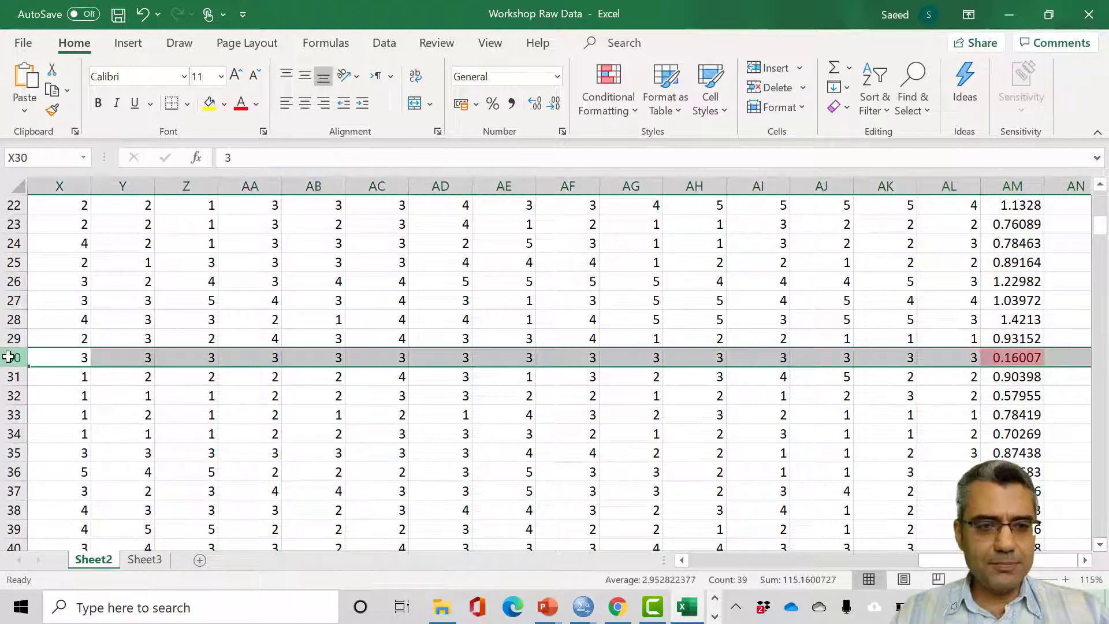
pyautogui.moveTo(926, 559); pyautogui.dragTo(684, 575)
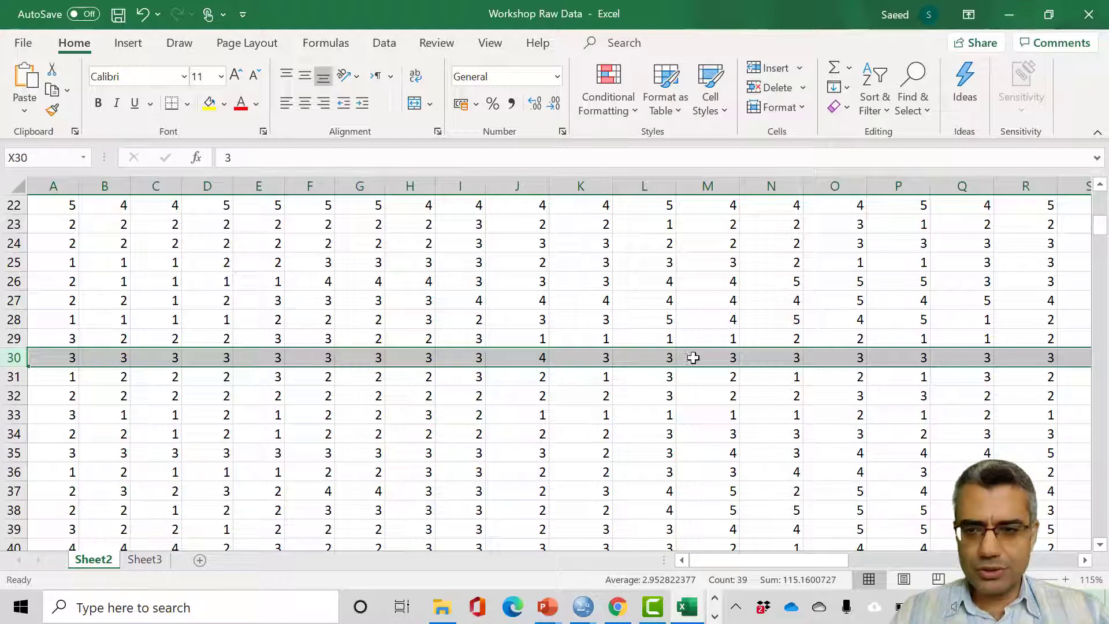
pyautogui.moveTo(793, 559); pyautogui.dragTo(906, 558)
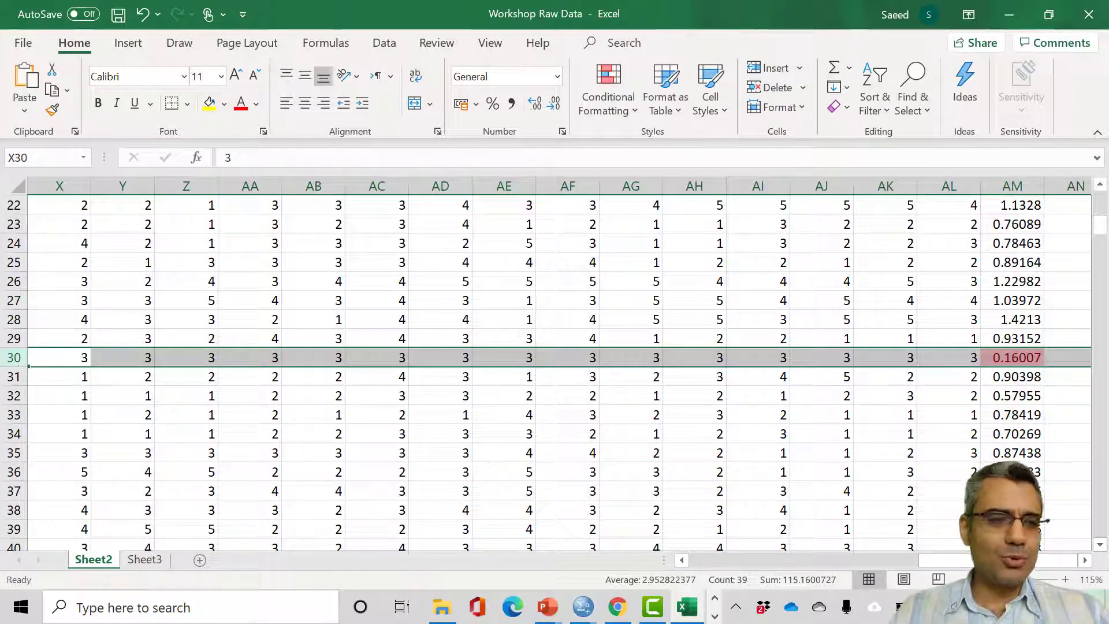
pyautogui.rightClick(10, 357)
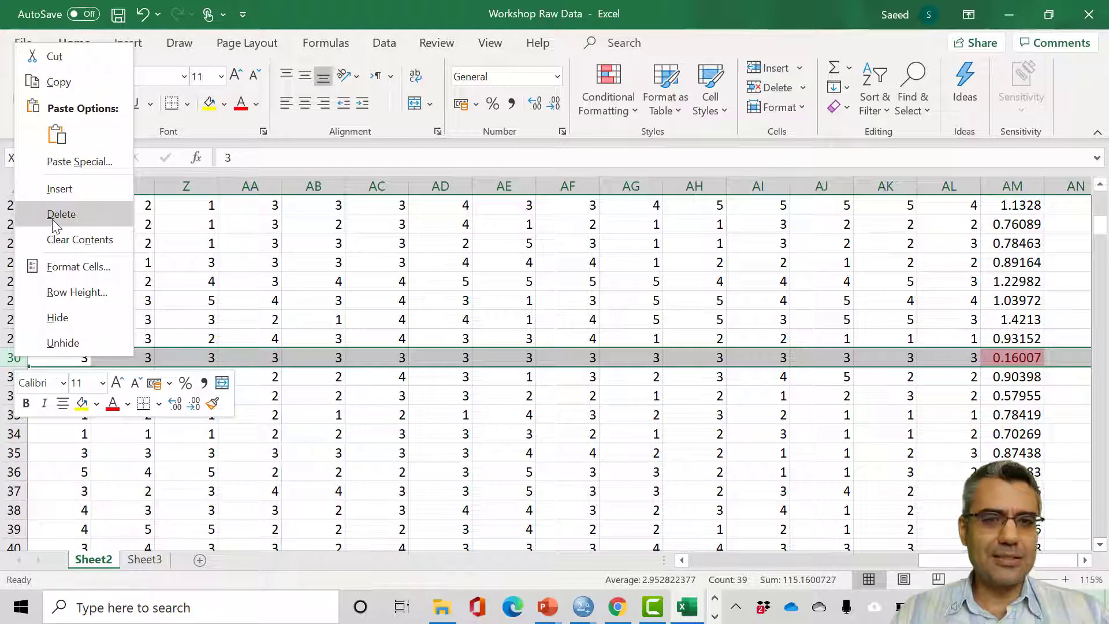
pyautogui.click(55, 214)
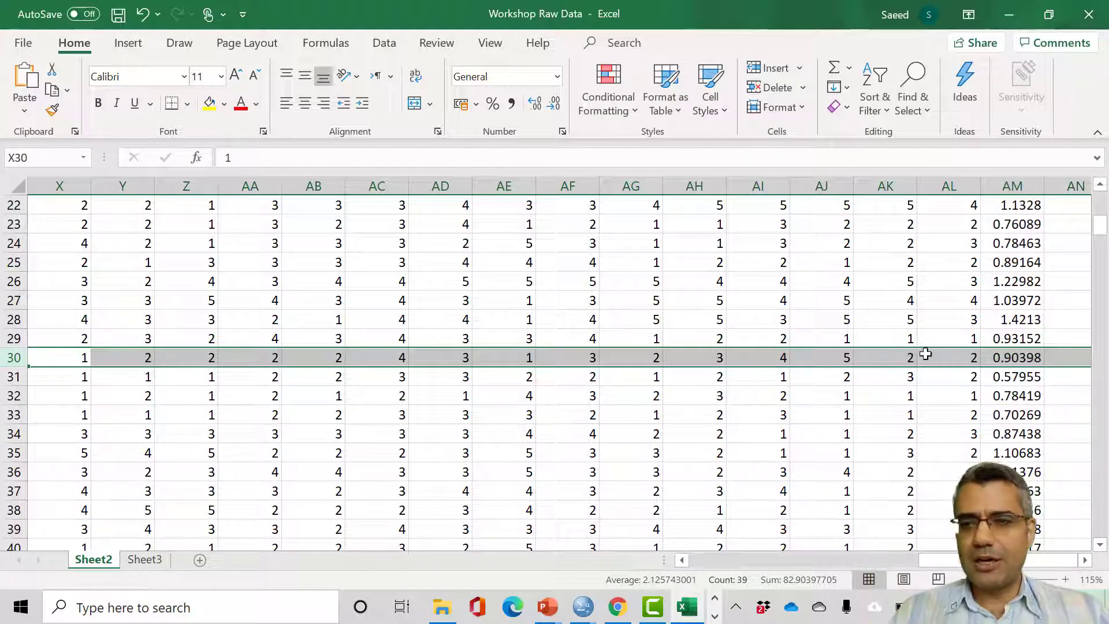
pyautogui.scroll(-4, 1016, 376)
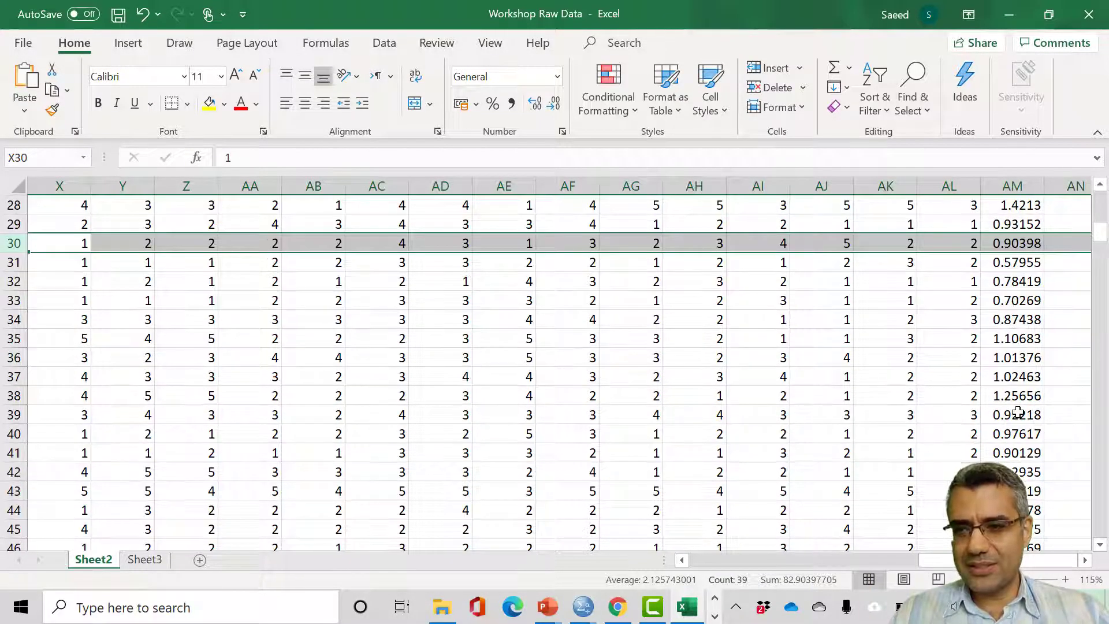
# Inspect the answers across row 51, the next respondent with a highlighted standard deviation, and delete that entire row.
pyautogui.scroll(-3, 1017, 410)
pyautogui.click(995, 357)
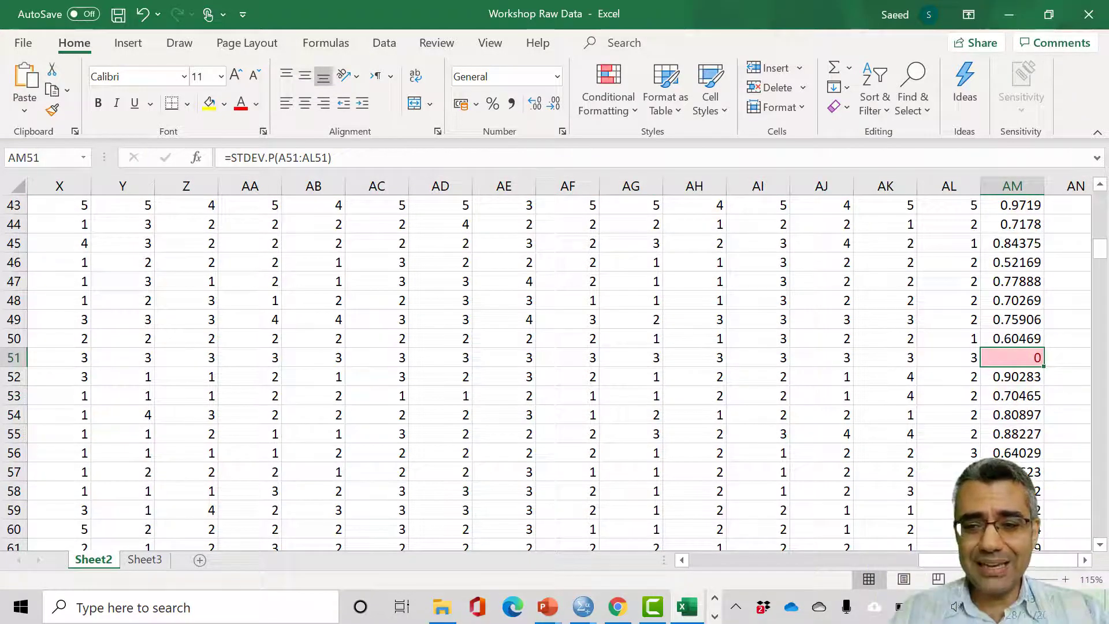
pyautogui.moveTo(956, 559); pyautogui.dragTo(672, 538)
pyautogui.click(14, 357)
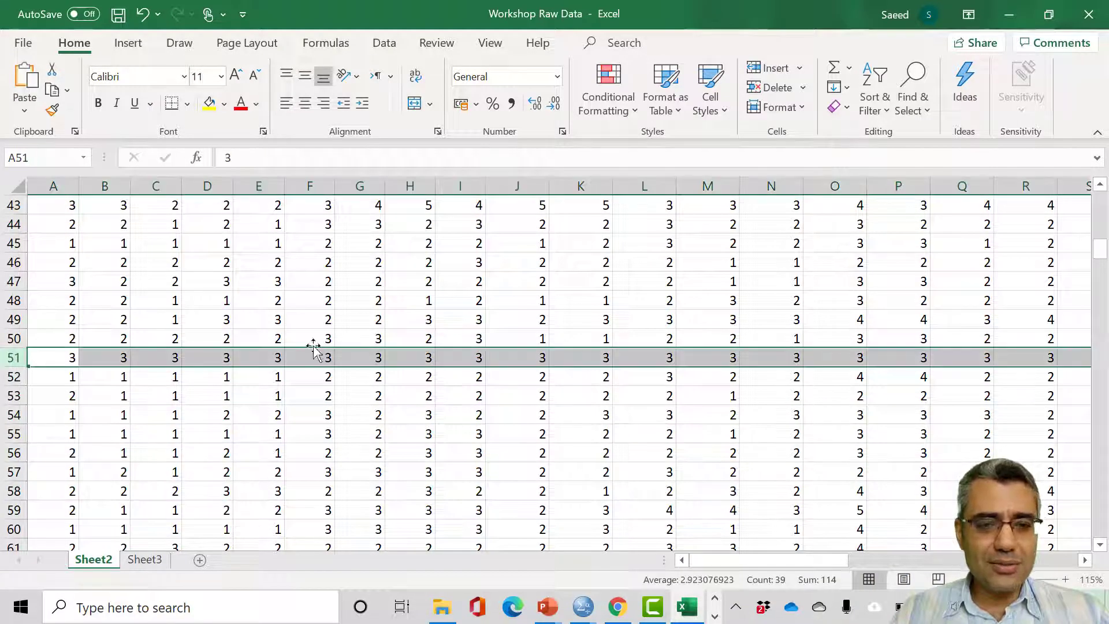
pyautogui.moveTo(797, 560); pyautogui.dragTo(1056, 558)
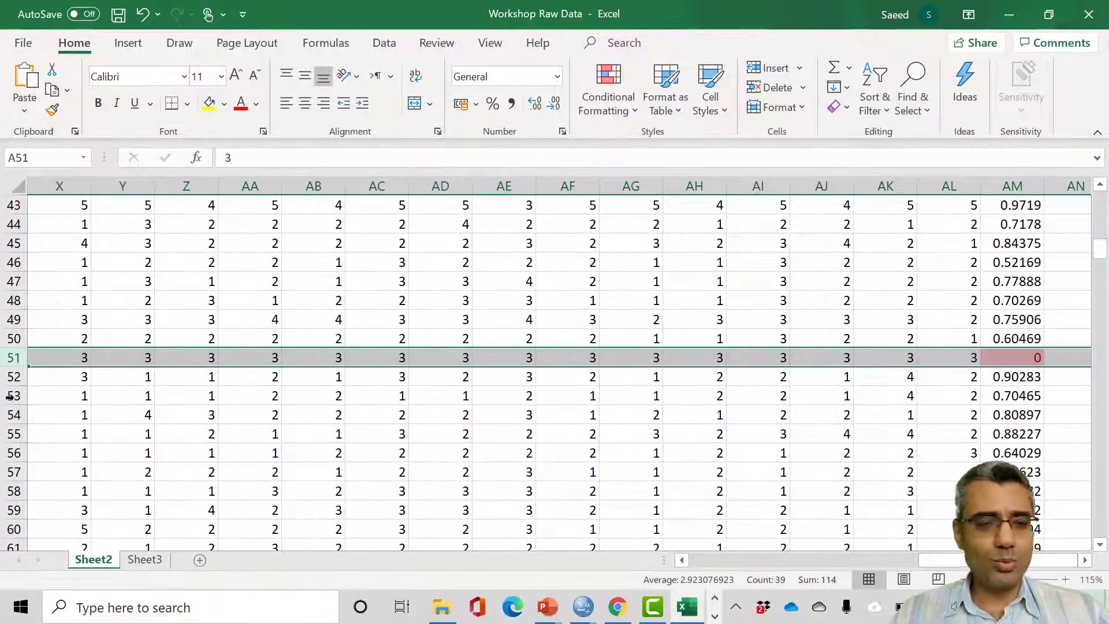
pyautogui.rightClick(14, 357)
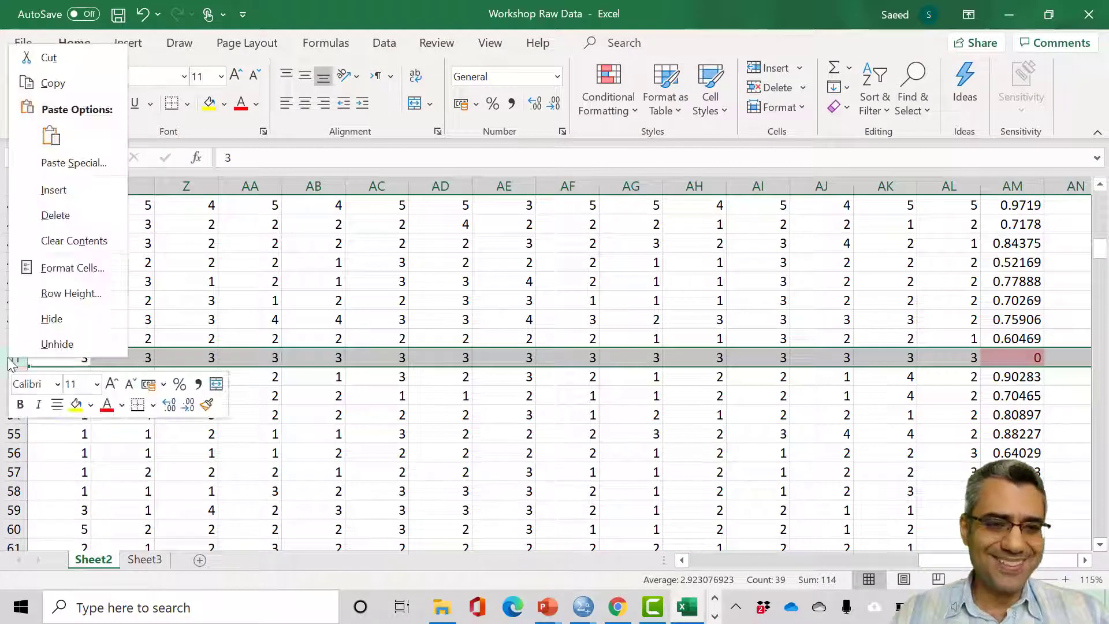
pyautogui.click(61, 209)
# Find the next highlighted standard deviation at row 96, check that respondent's answer in AF96, and delete the entire row.
pyautogui.scroll(-14, 809, 346)
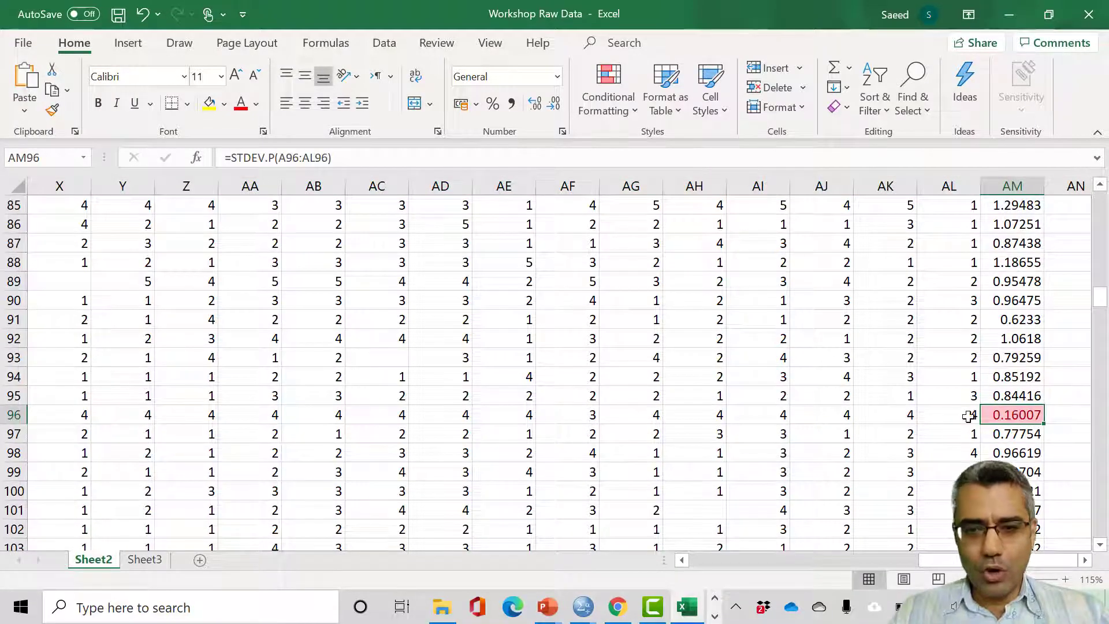
pyautogui.click(554, 410)
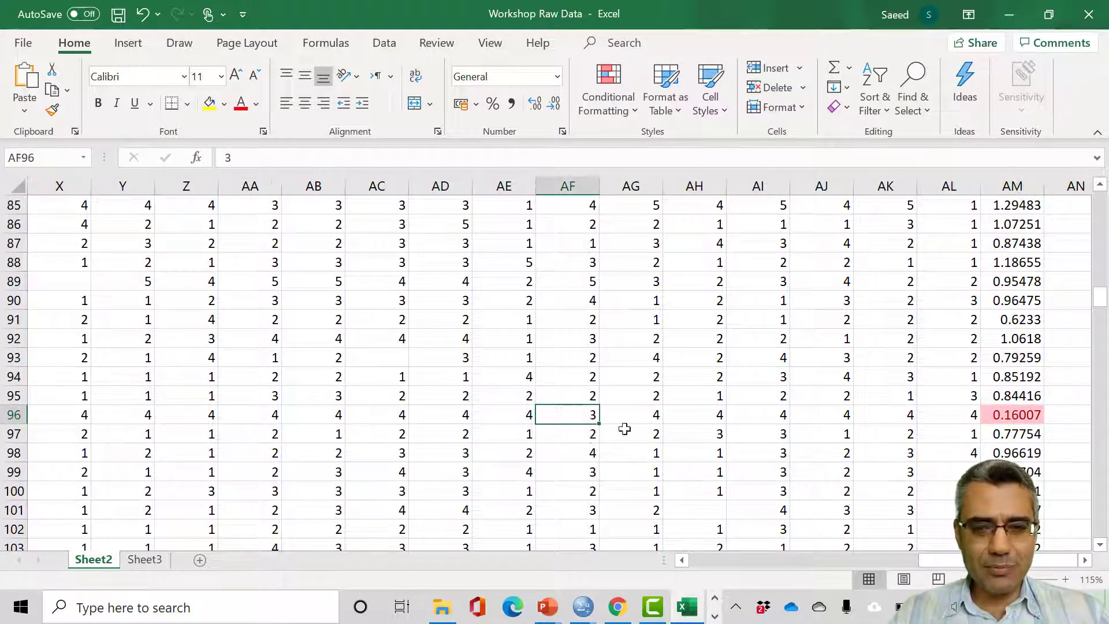
pyautogui.moveTo(976, 560); pyautogui.dragTo(1042, 563)
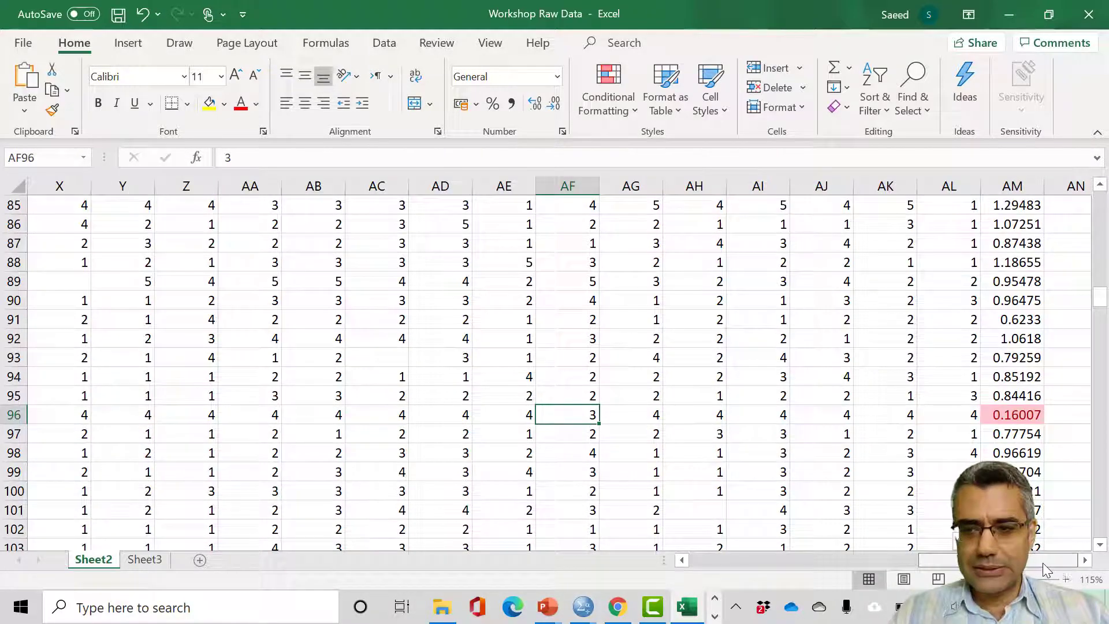
pyautogui.click(13, 415)
pyautogui.rightClick(10, 416)
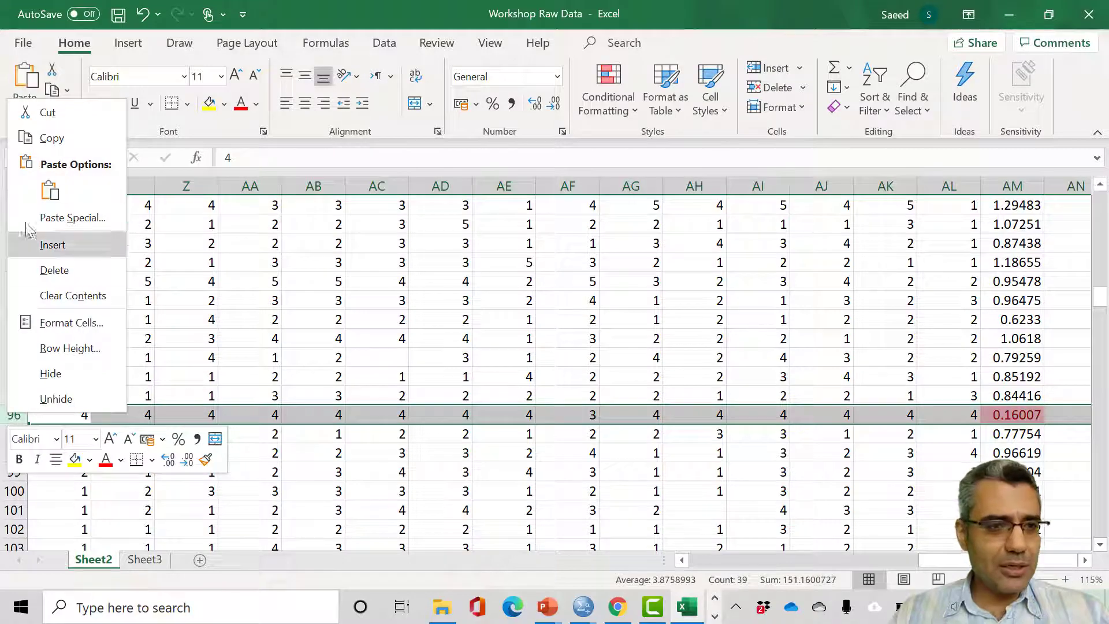
pyautogui.click(54, 270)
# Find the next highlighted standard deviation at row 295, delete that entire row, and check the remaining respondents down to row 302.
pyautogui.scroll(-20, 868, 393)
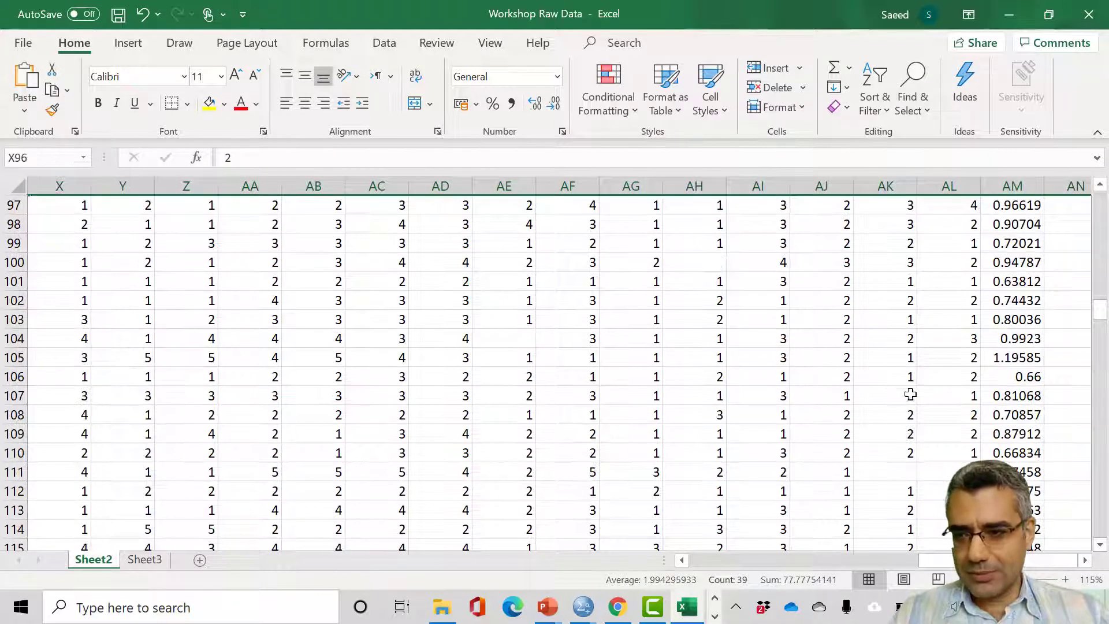
pyautogui.scroll(-16, 917, 393)
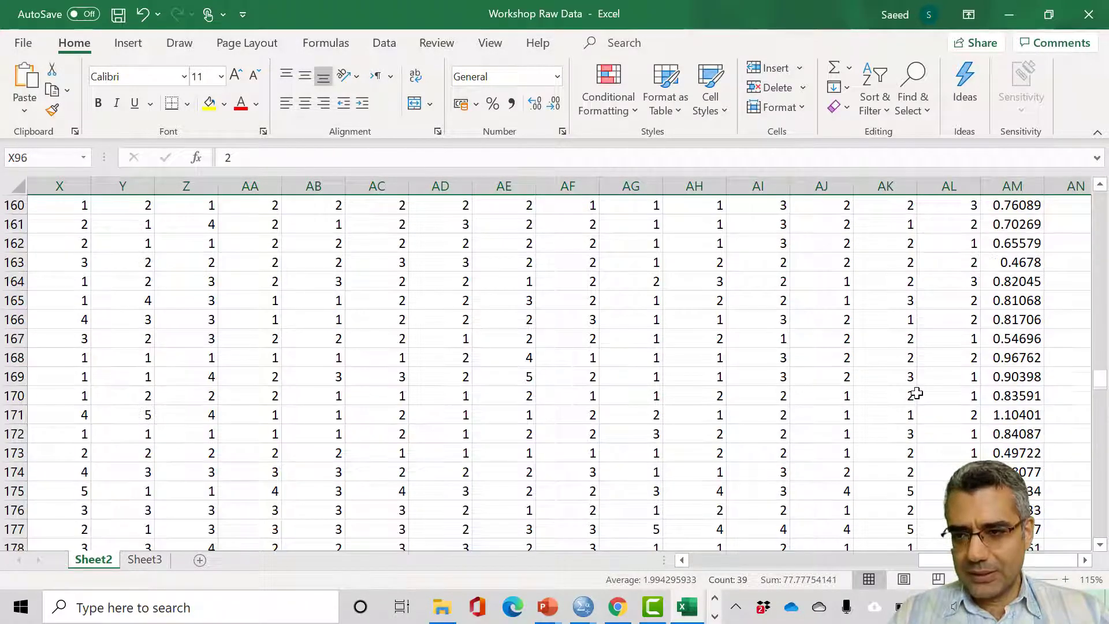
pyautogui.scroll(-20, 917, 393)
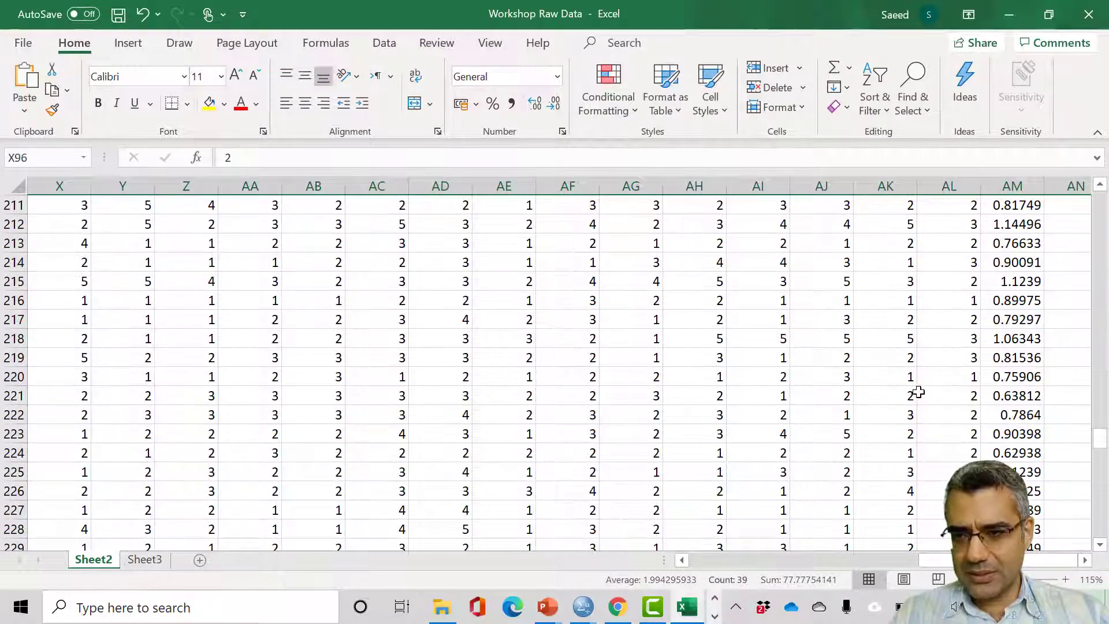
pyautogui.scroll(-10, 919, 386)
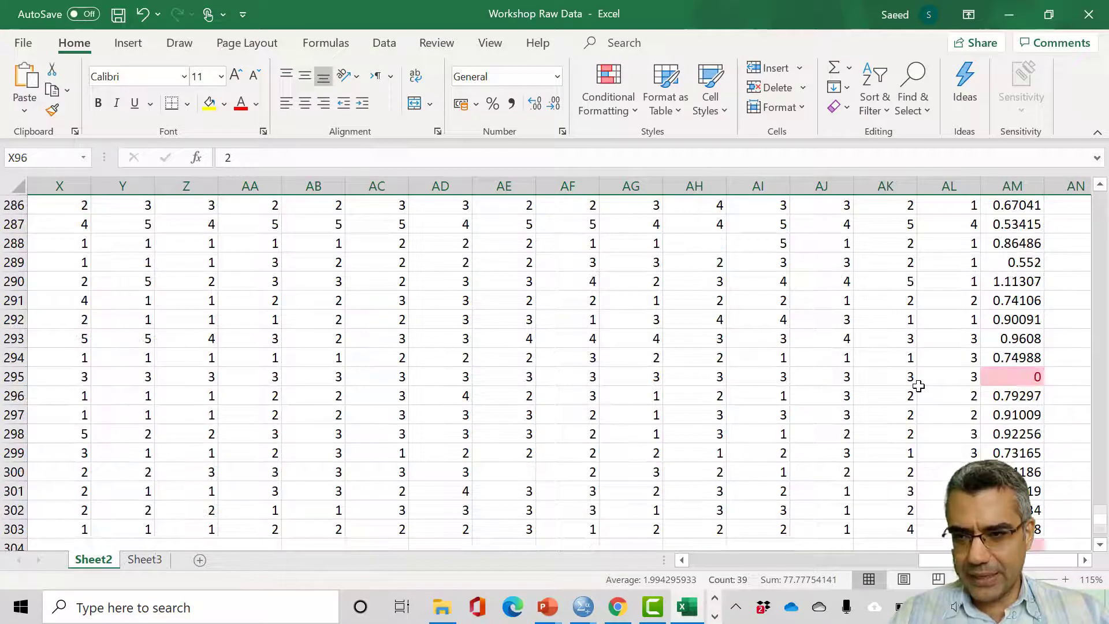
pyautogui.click(1033, 376)
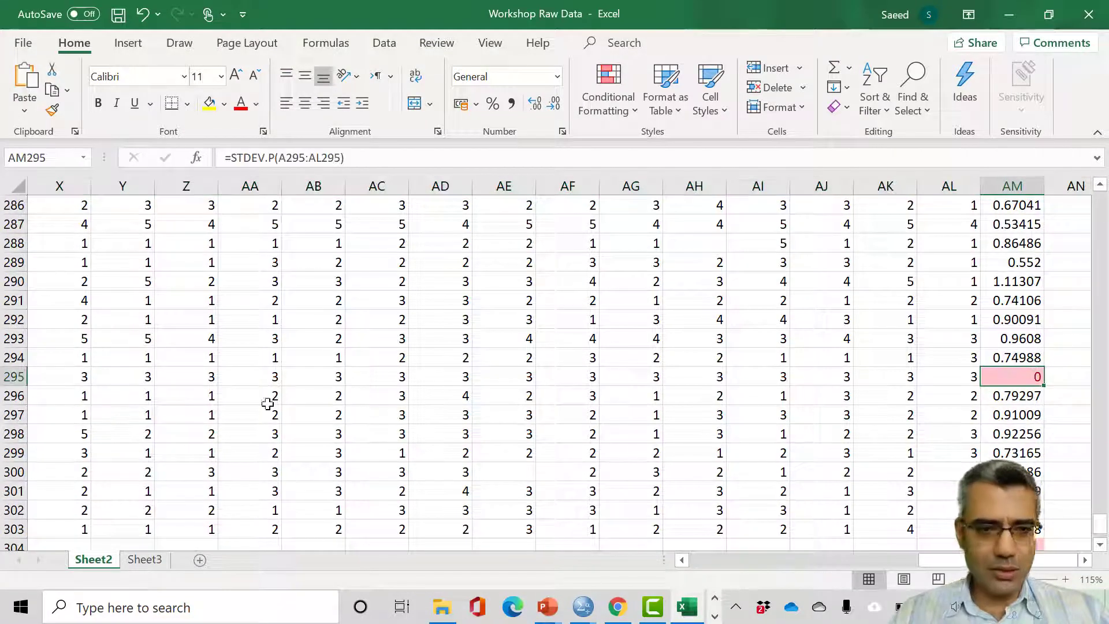
pyautogui.click(6, 376)
pyautogui.rightClick(6, 376)
pyautogui.click(52, 234)
pyautogui.scroll(-2, 977, 429)
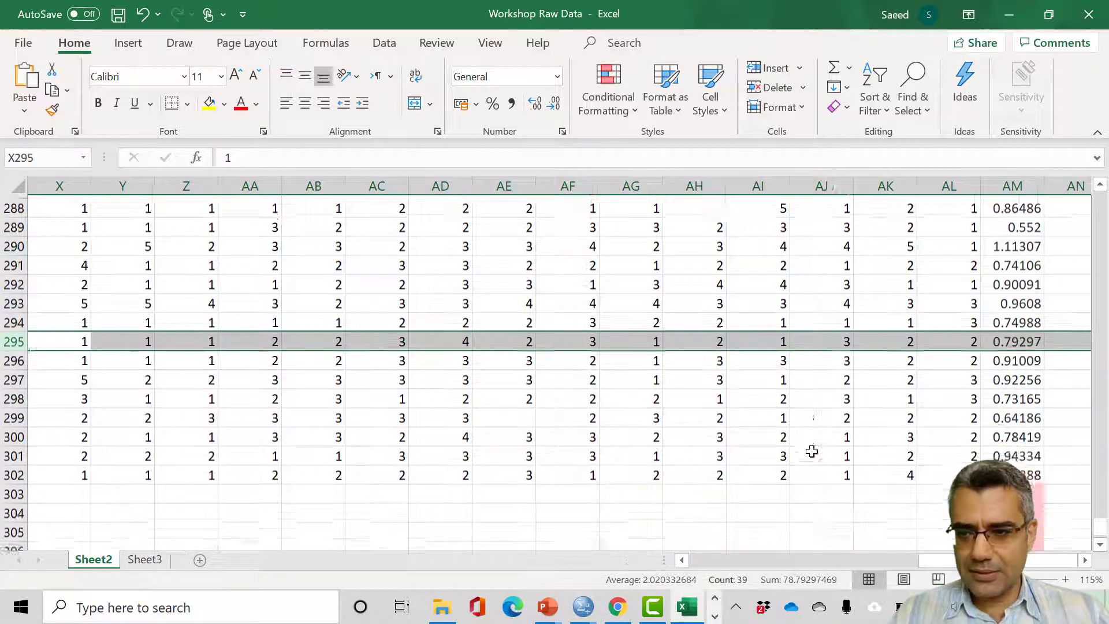
pyautogui.scroll(3, 977, 430)
pyautogui.scroll(-2, 209, 525)
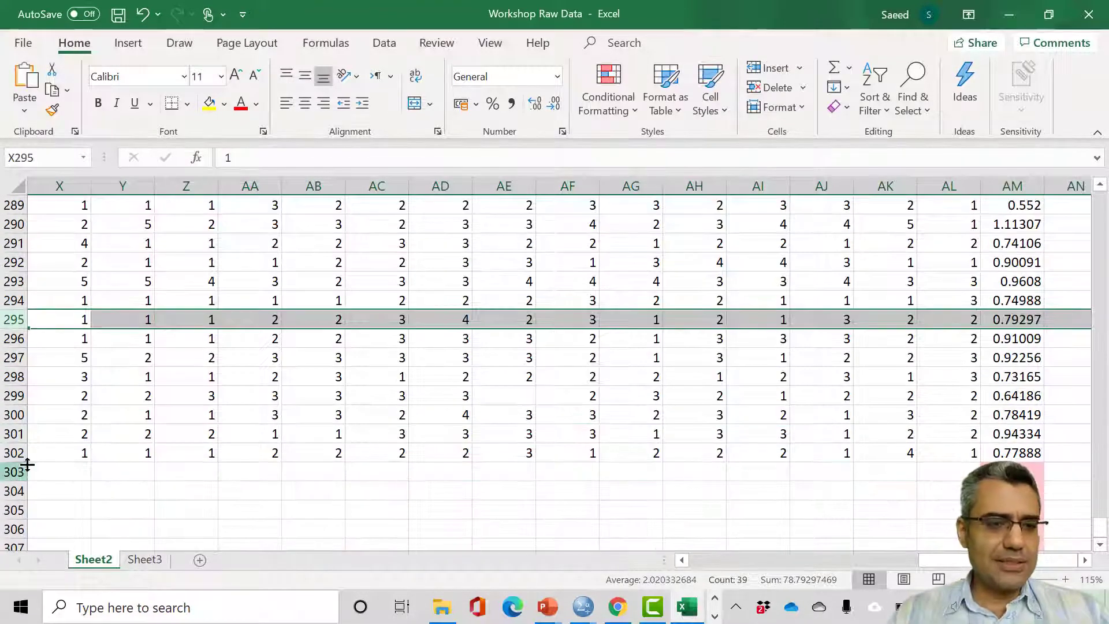
pyautogui.click(57, 452)
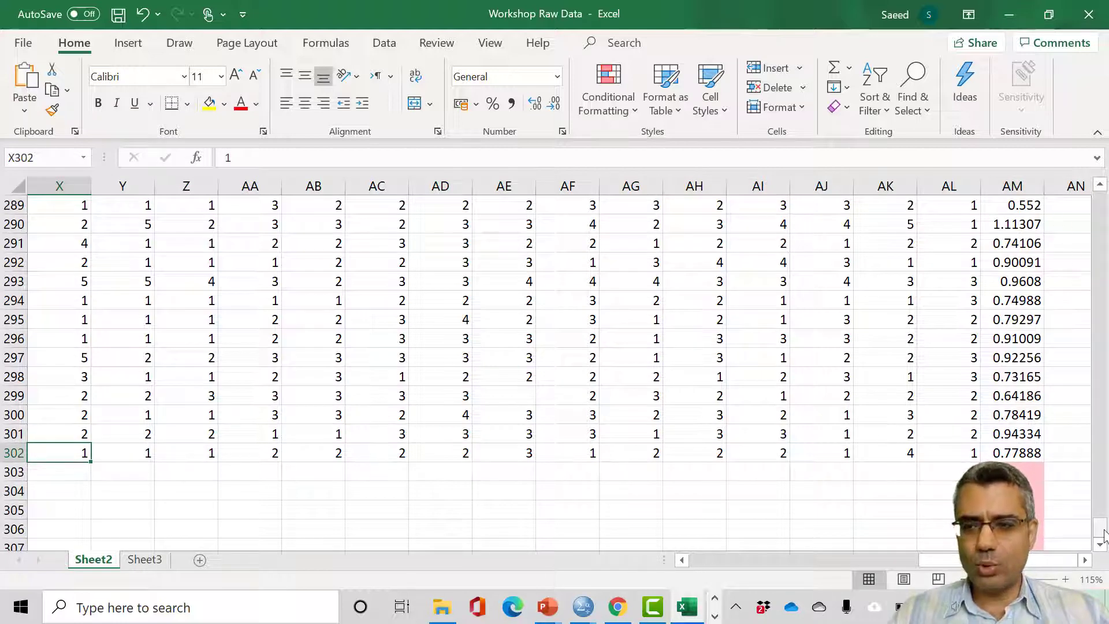
# Delete the entire Std Dev column AM and look over the remaining questionnaire data from the first column.
pyautogui.moveTo(1099, 527); pyautogui.dragTo(1099, 203)
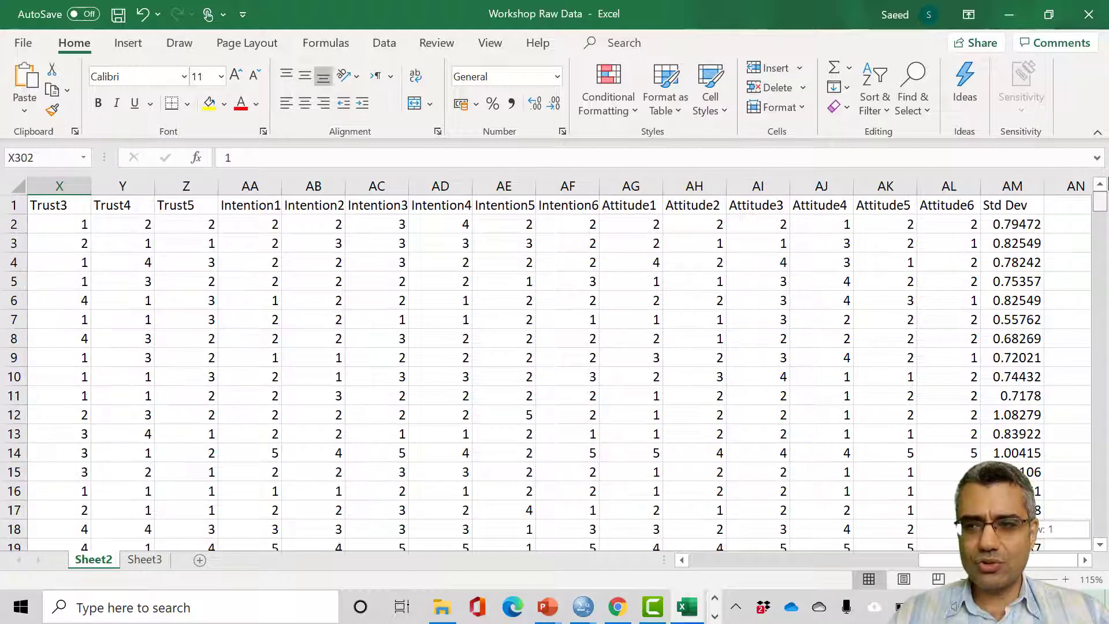
pyautogui.rightClick(1008, 188)
pyautogui.click(924, 362)
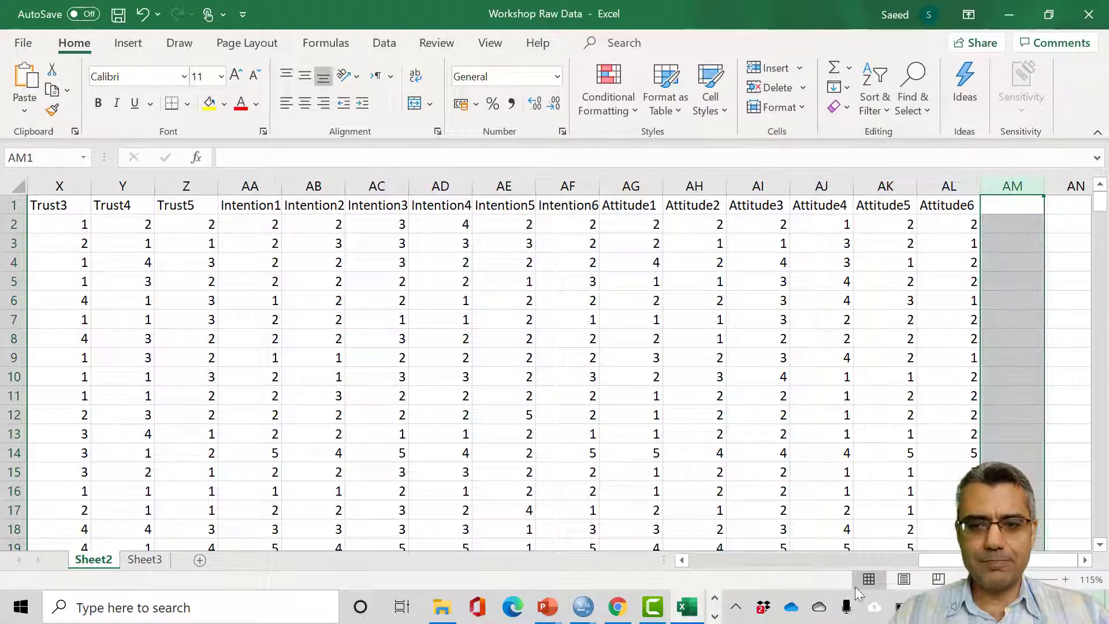
pyautogui.moveTo(940, 559); pyautogui.dragTo(710, 559)
pyautogui.keyDown('ctrl'); pyautogui.scroll(-1, 278, 384); pyautogui.keyUp('ctrl')
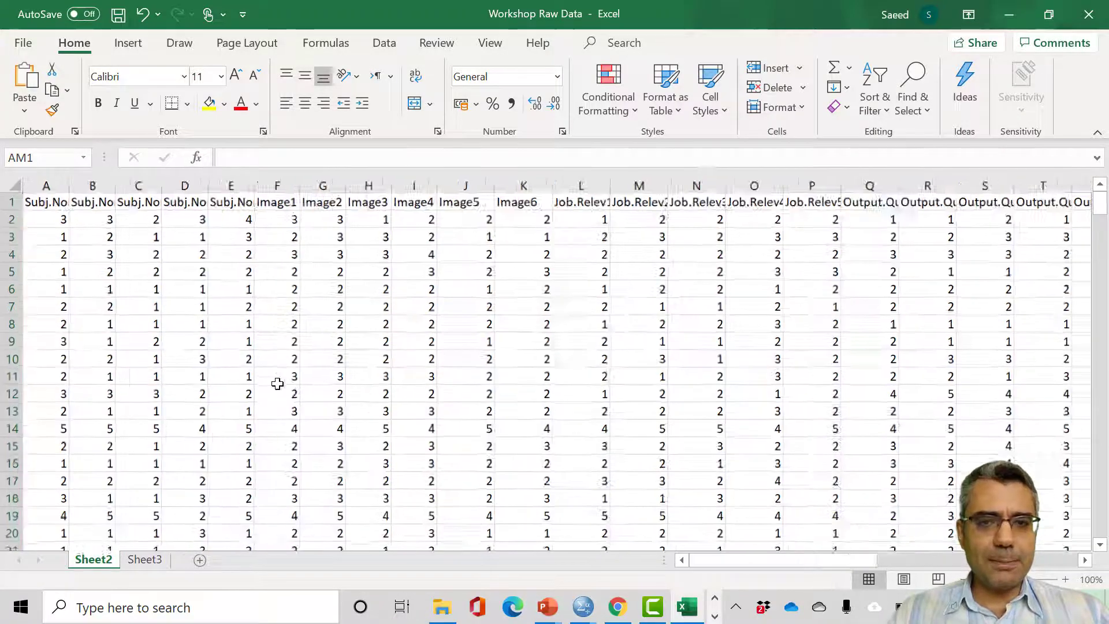
pyautogui.keyDown('ctrl'); pyautogui.scroll(-1, 278, 384); pyautogui.keyUp('ctrl')
pyautogui.keyDown('ctrl'); pyautogui.scroll(1, 278, 384); pyautogui.keyUp('ctrl')
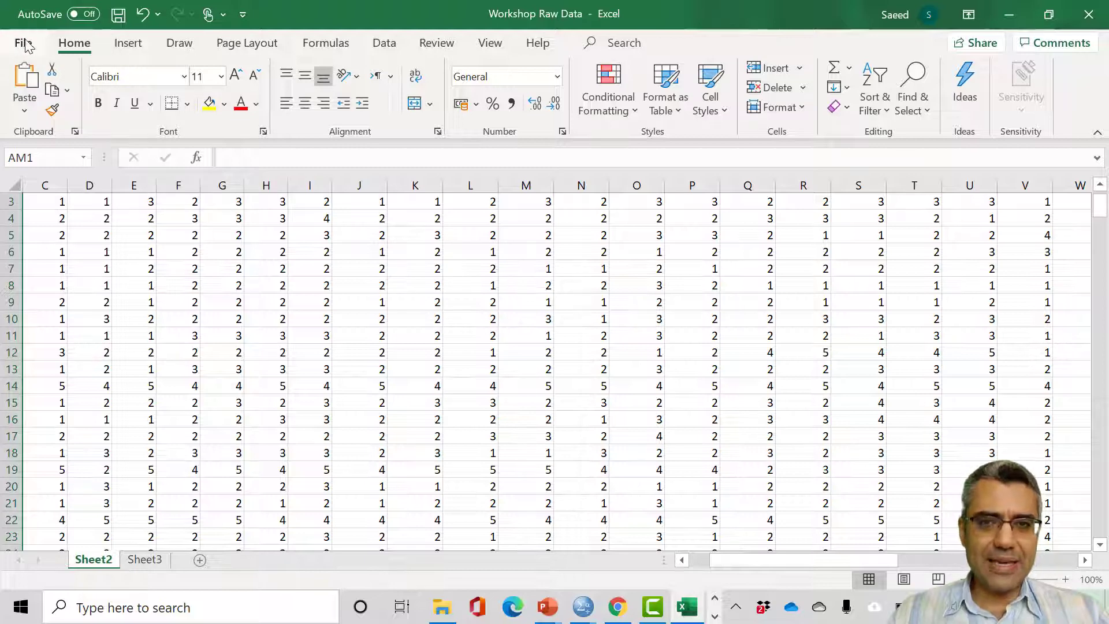
# Switch to File Explorer and open the Data Files folder inside Workshops > SEM.
pyautogui.click(443, 606)
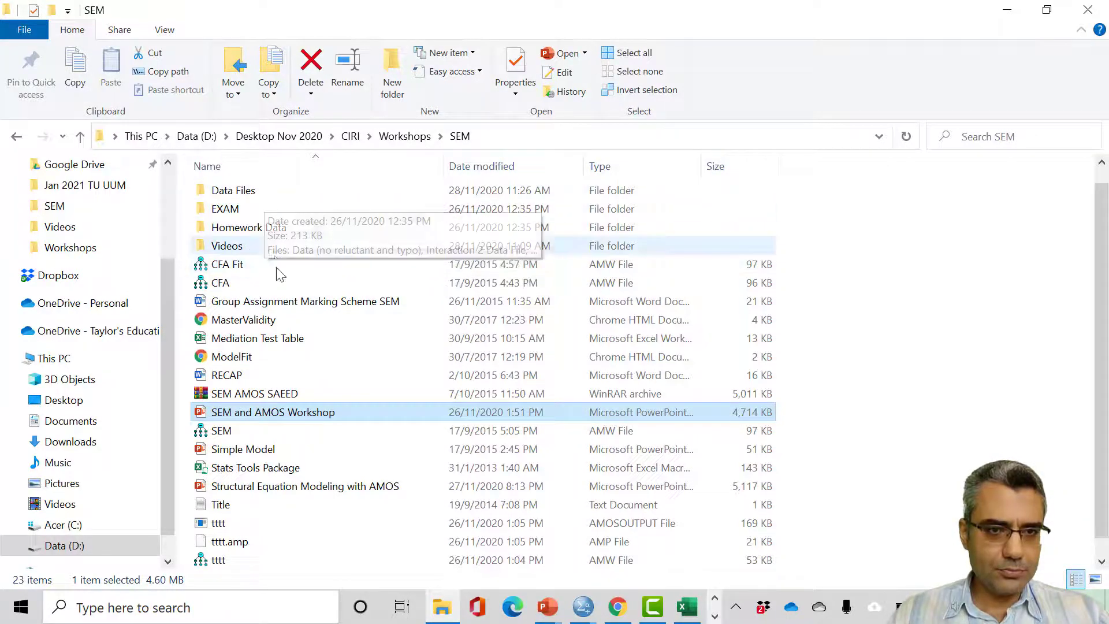
pyautogui.scroll(1, 305, 328)
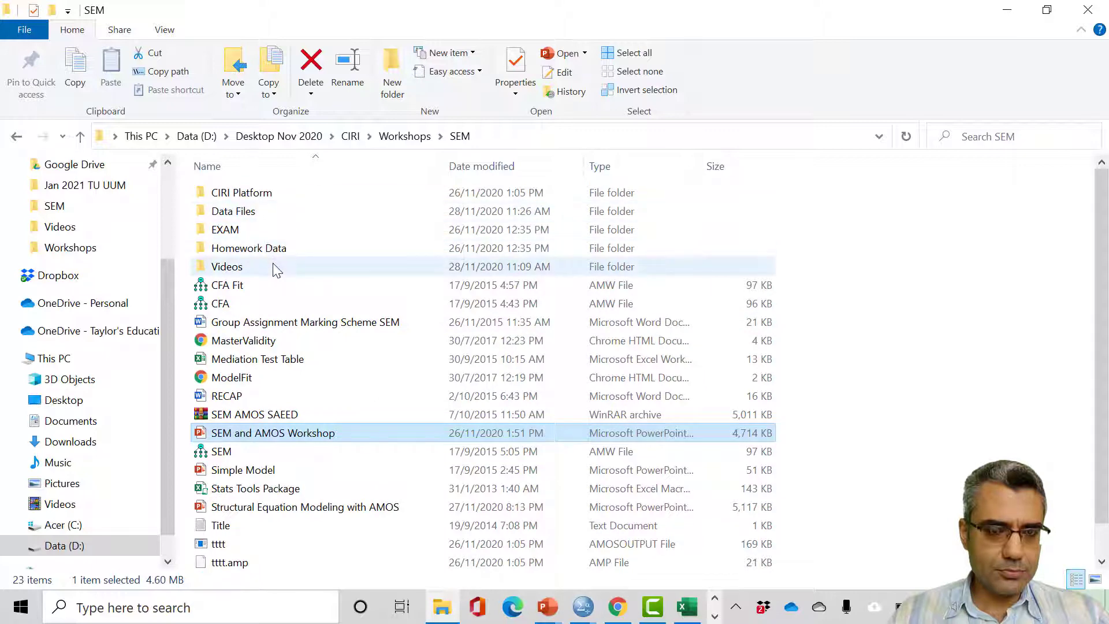
pyautogui.click(405, 136)
pyautogui.doubleClick(267, 195)
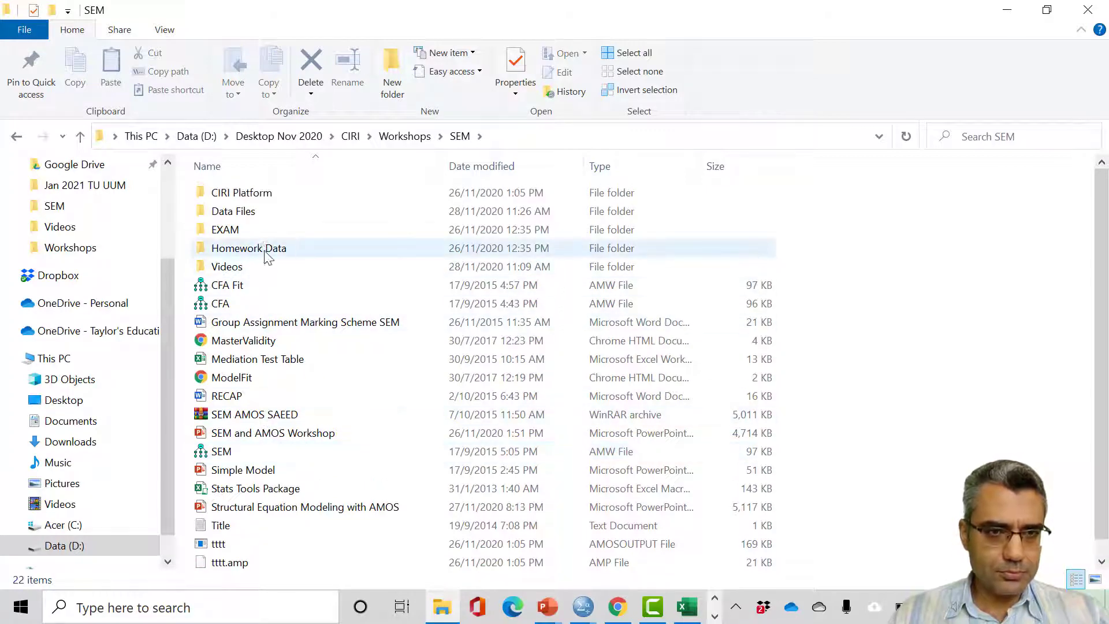
pyautogui.doubleClick(258, 212)
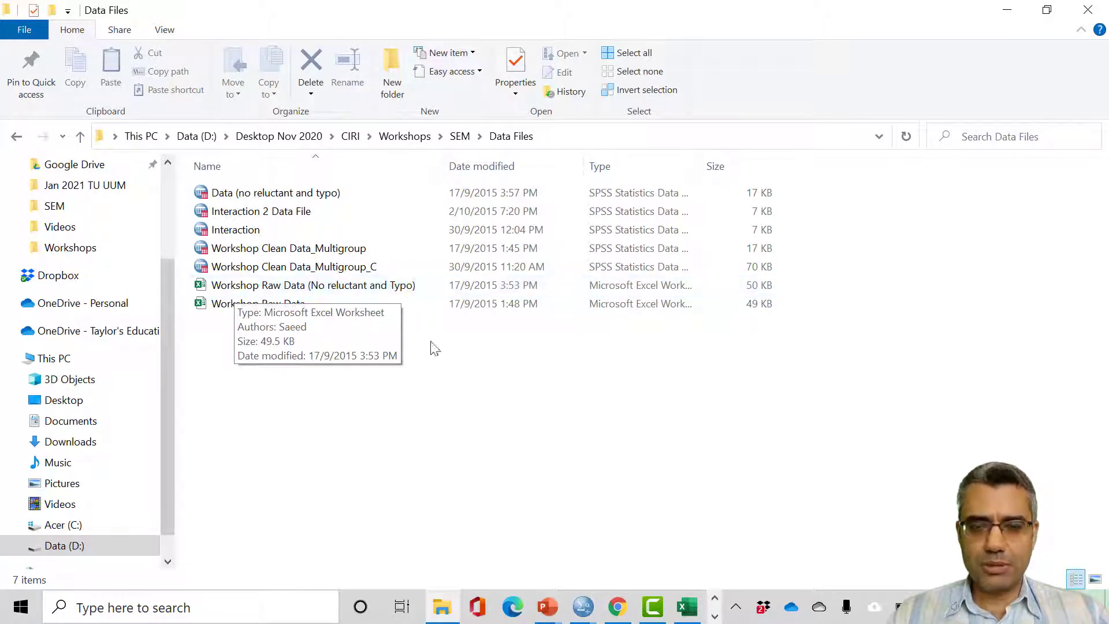
pyautogui.hotkey('alt', 'Tab')
pyautogui.click(567, 313)
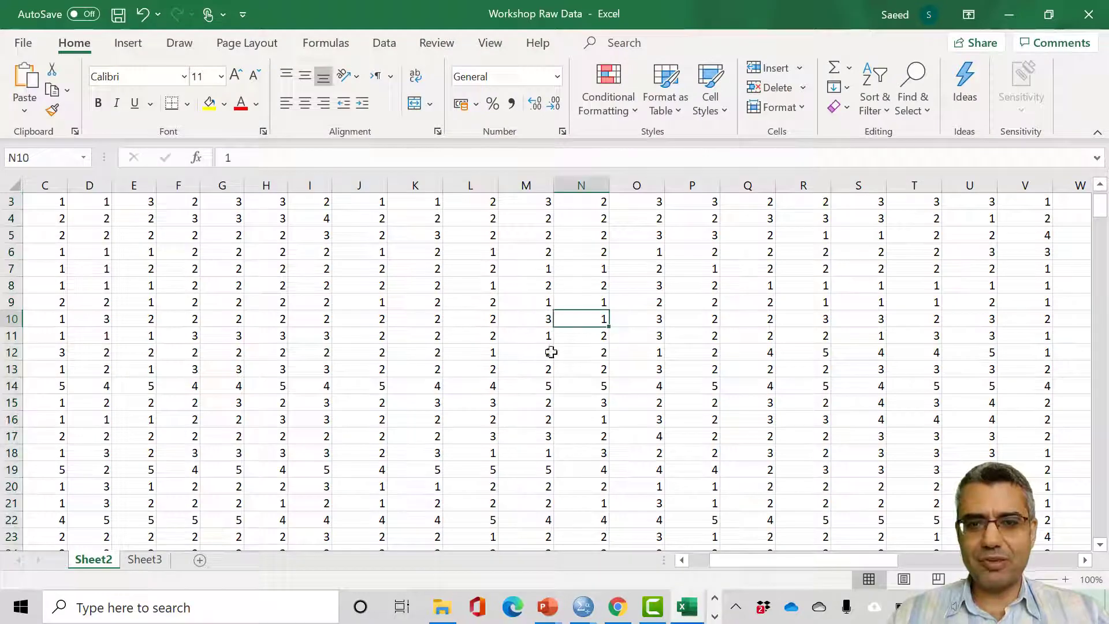
pyautogui.hotkey('alt', 'Tab')
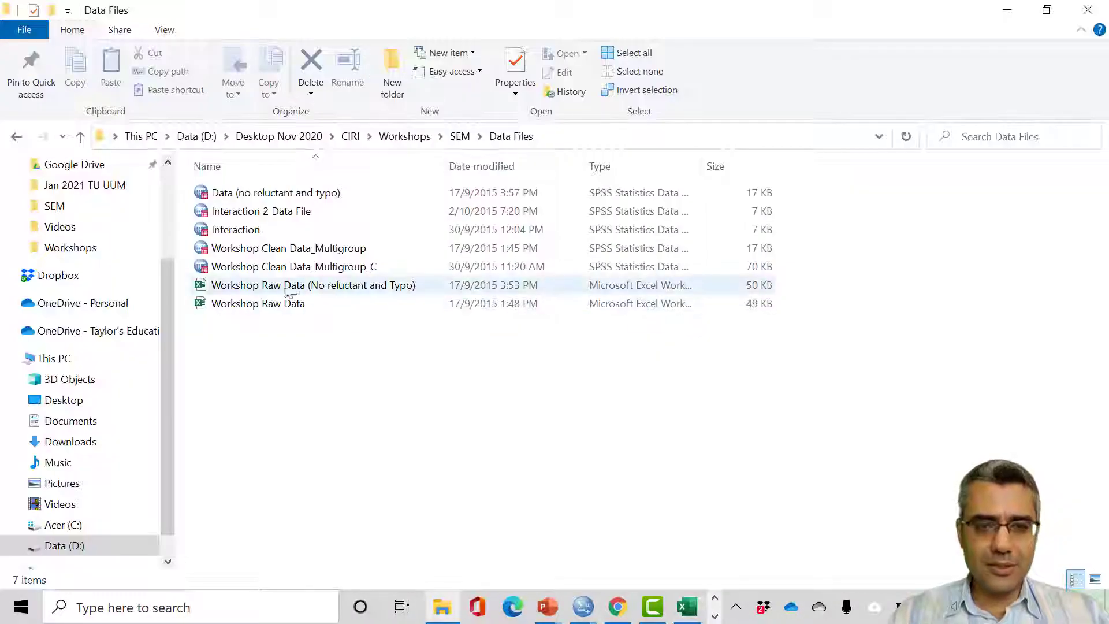